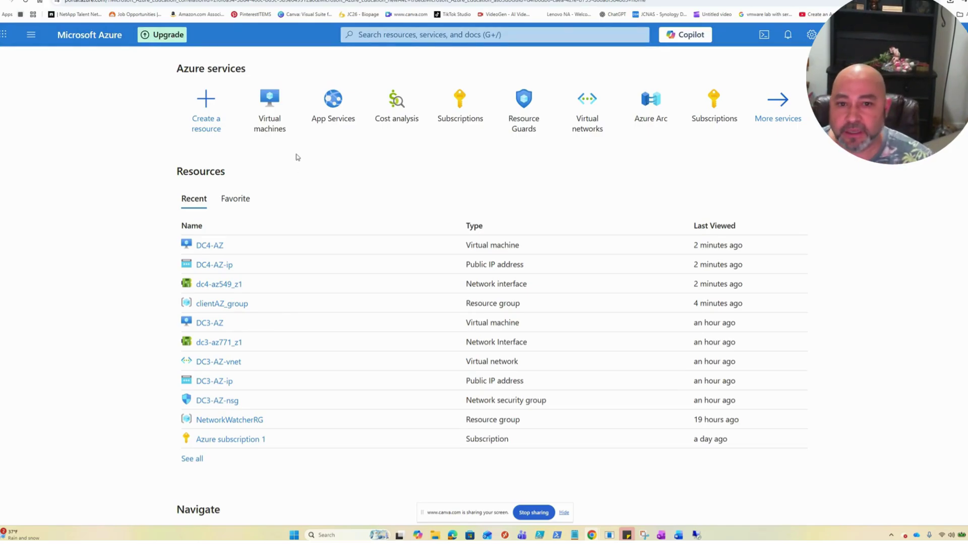
# - Open the DC4-AZ virtual machine from the Virtual machines list
pyautogui.moveTo(272, 126)
pyautogui.mouseDown()
pyautogui.moveTo(237, 196)
pyautogui.moveTo(280, 125)
pyautogui.mouseUp()
pyautogui.click(273, 139)
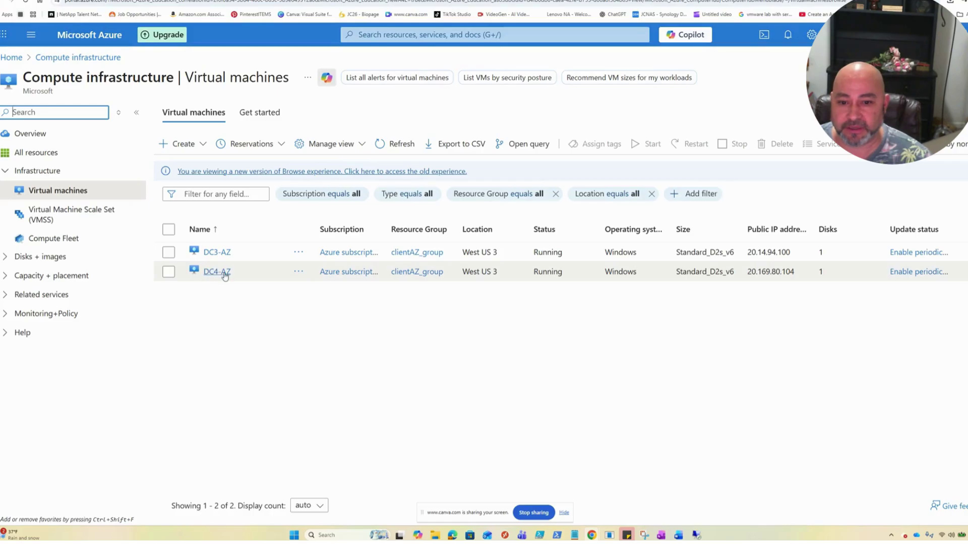
pyautogui.click(225, 275)
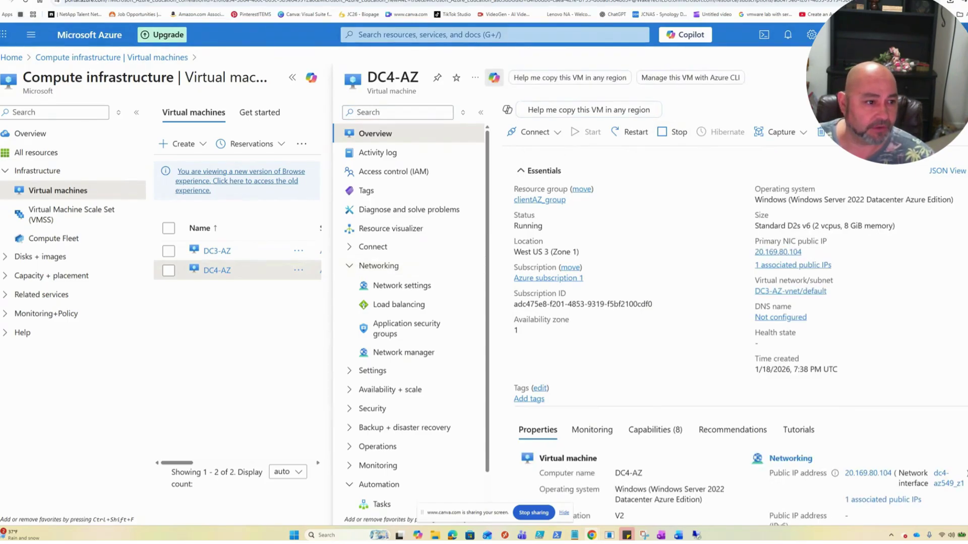
# - Check the signed-in account menu, then reopen DC4-AZ's overview from the full list
pyautogui.click(932, 35)
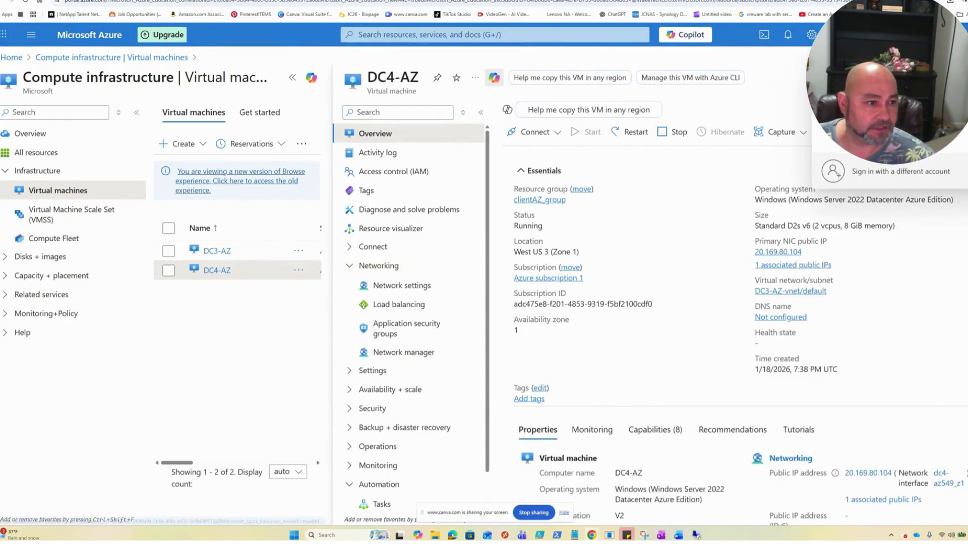
pyautogui.click(785, 75)
pyautogui.click(933, 35)
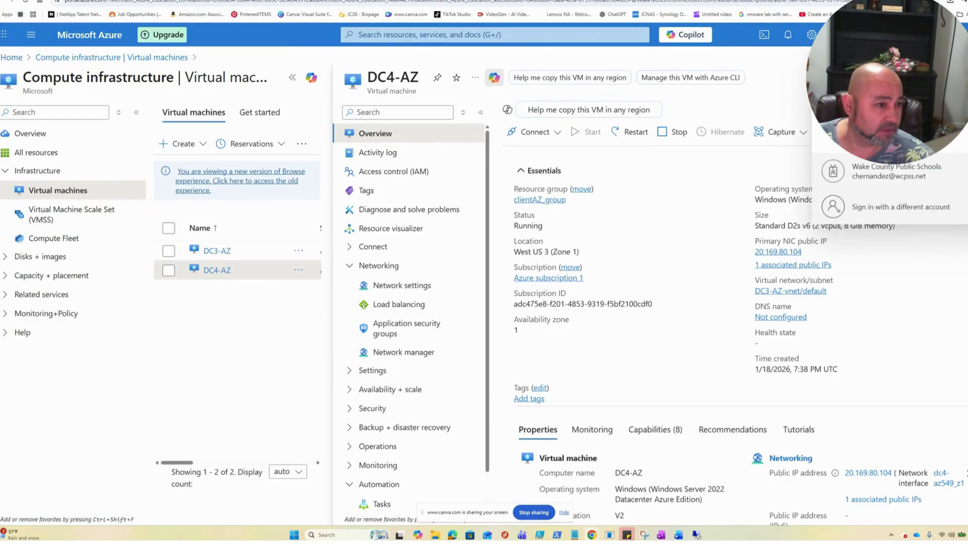
pyautogui.click(786, 95)
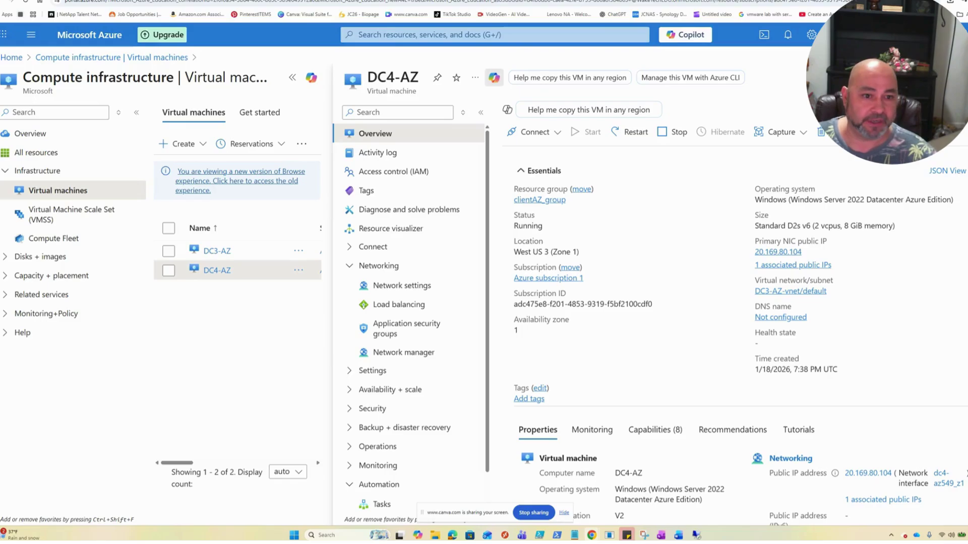
pyautogui.press('Escape')
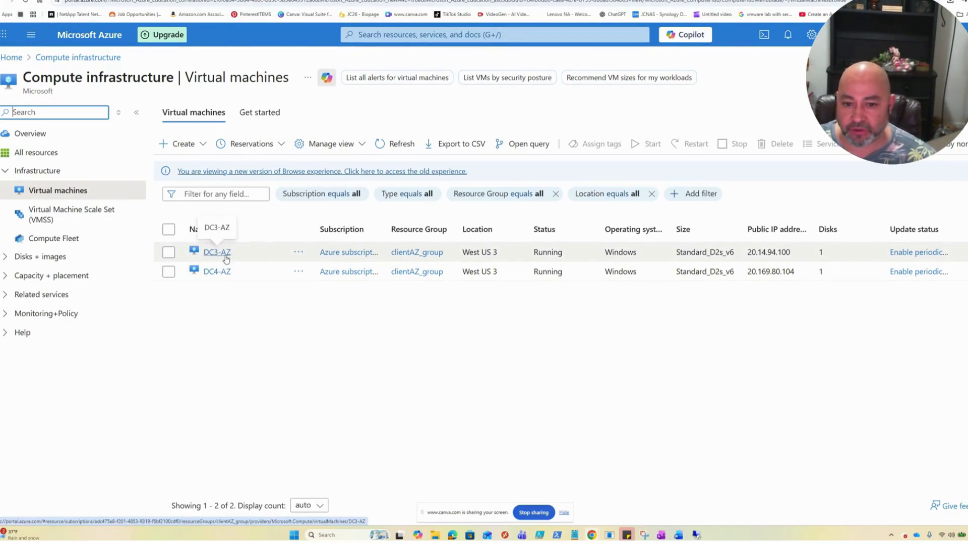
pyautogui.click(224, 273)
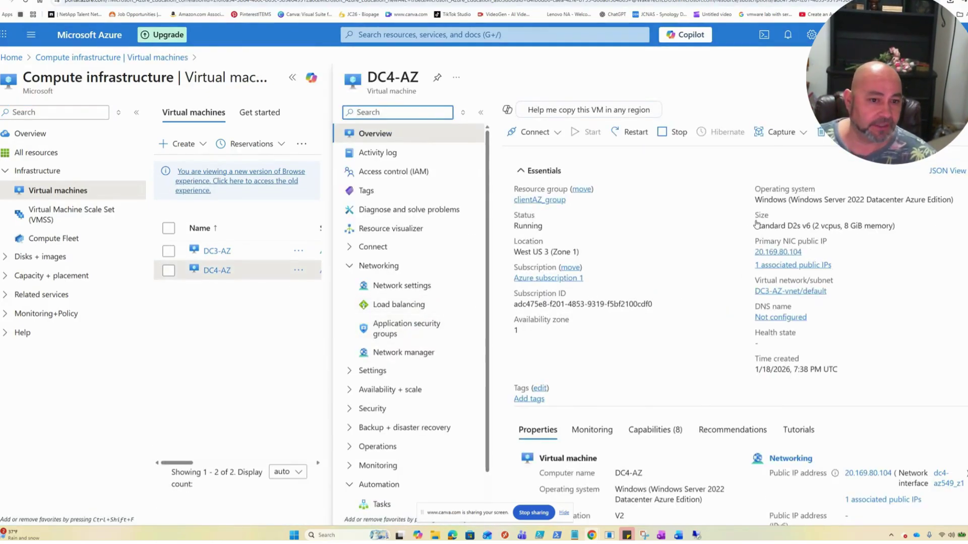
# - Connect to DC4-AZ over RDP, signing in and accepting the security and certificate warnings
pyautogui.click(555, 133)
pyautogui.click(552, 151)
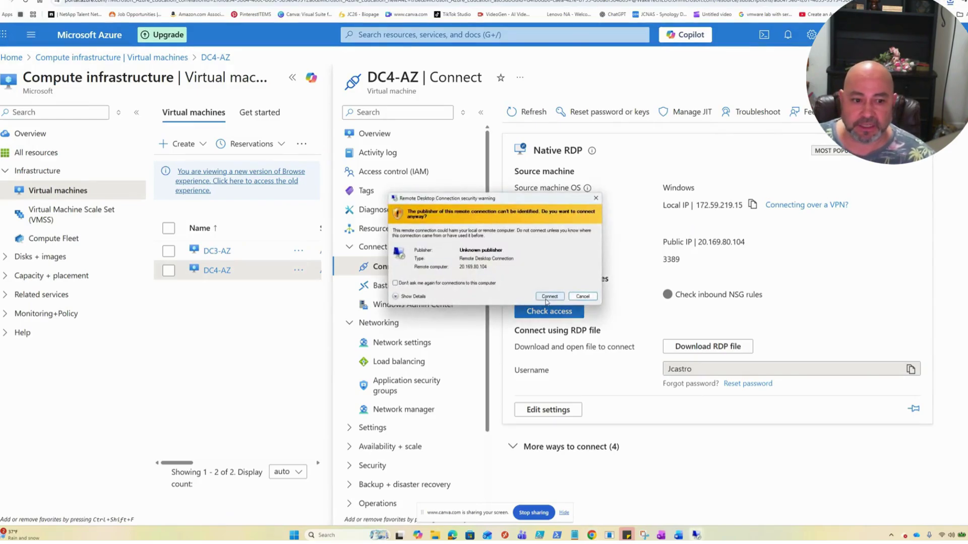
pyautogui.click(550, 298)
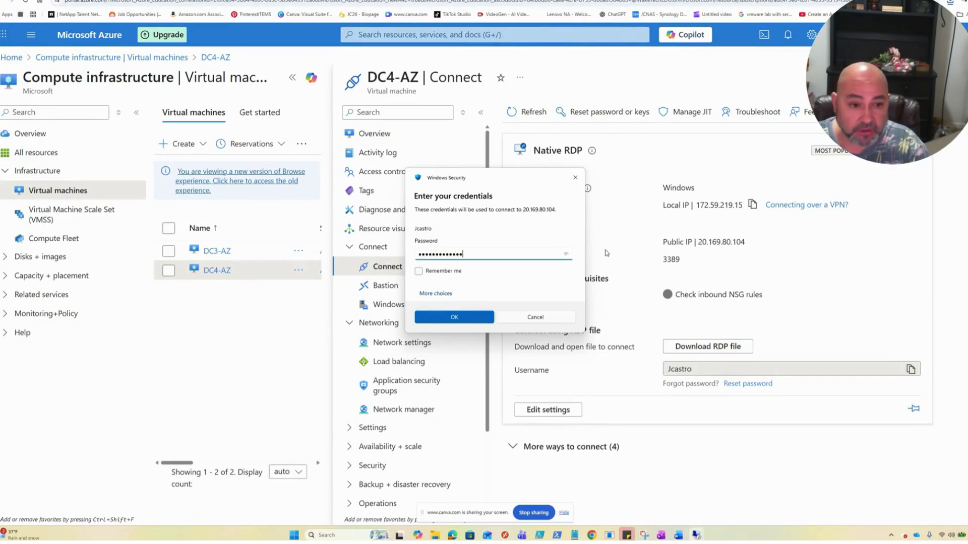
pyautogui.press('Return')
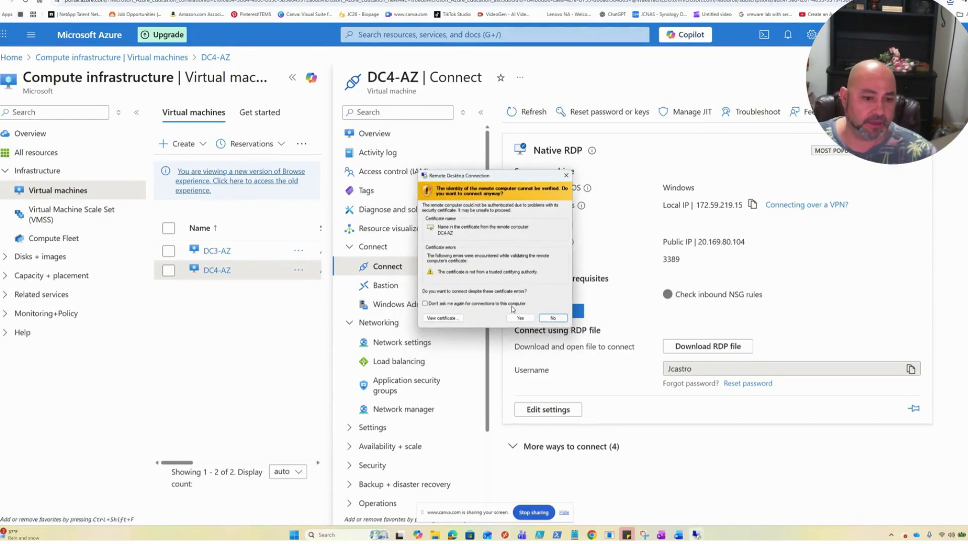
pyautogui.click(521, 319)
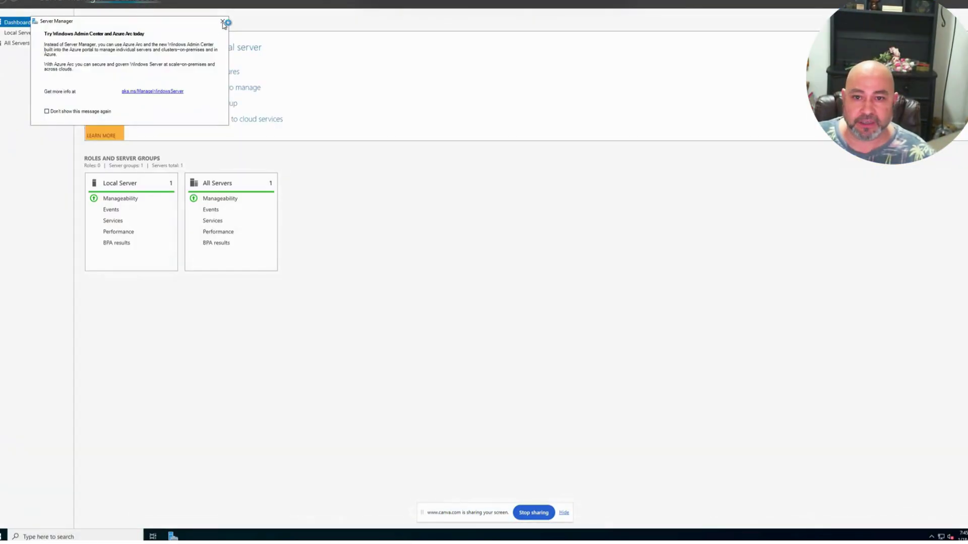
# - Dismiss the Windows Admin Center pop-up, view Local Server, and browse Windows Administrative Tools
pyautogui.click(224, 21)
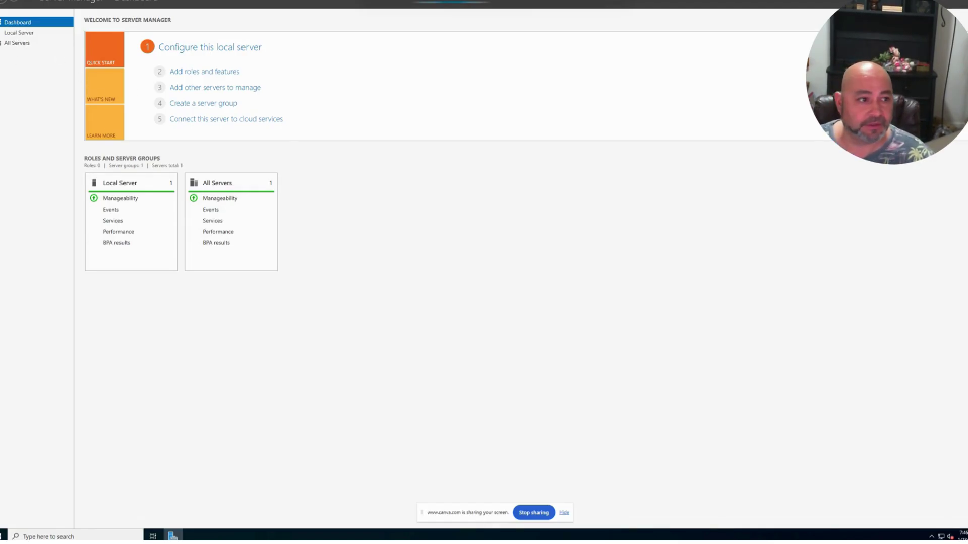
pyautogui.click(19, 33)
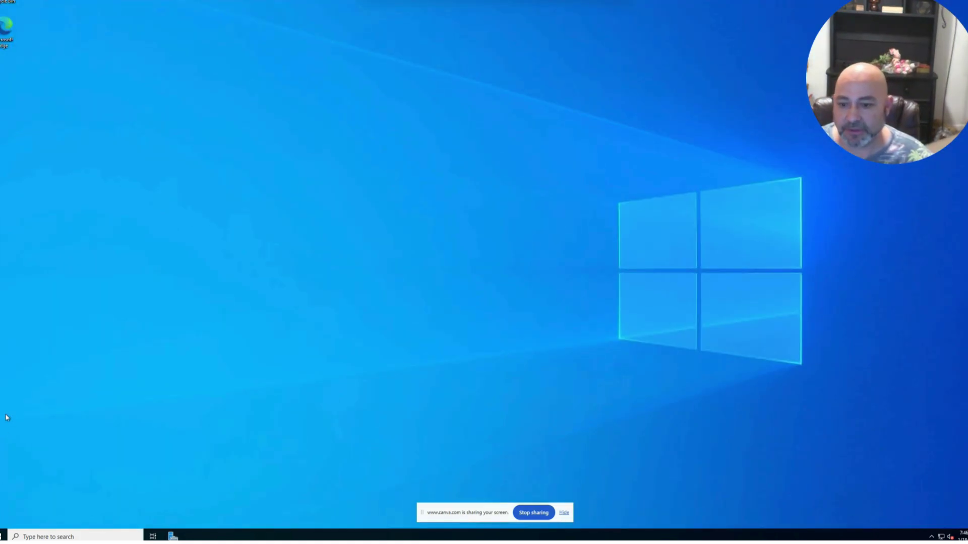
pyautogui.click(4, 537)
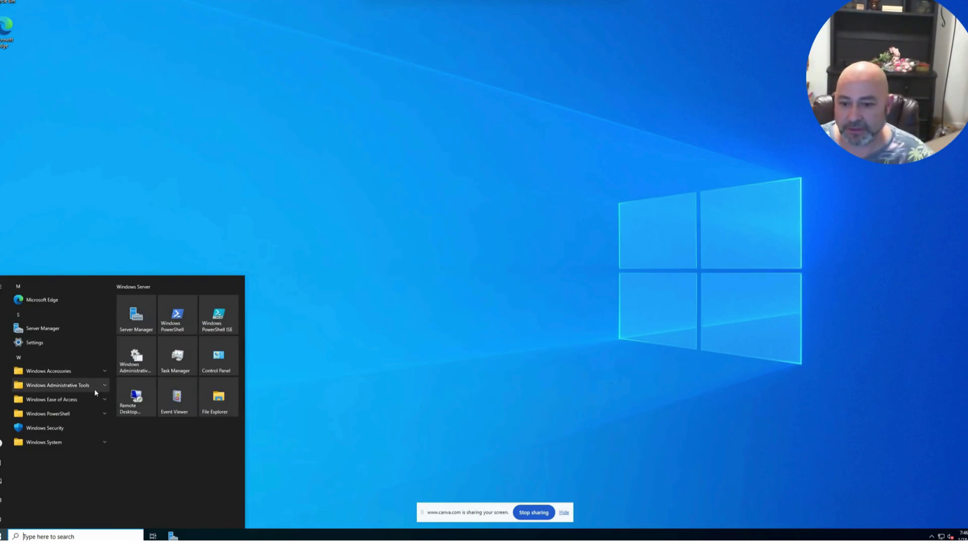
pyautogui.click(89, 386)
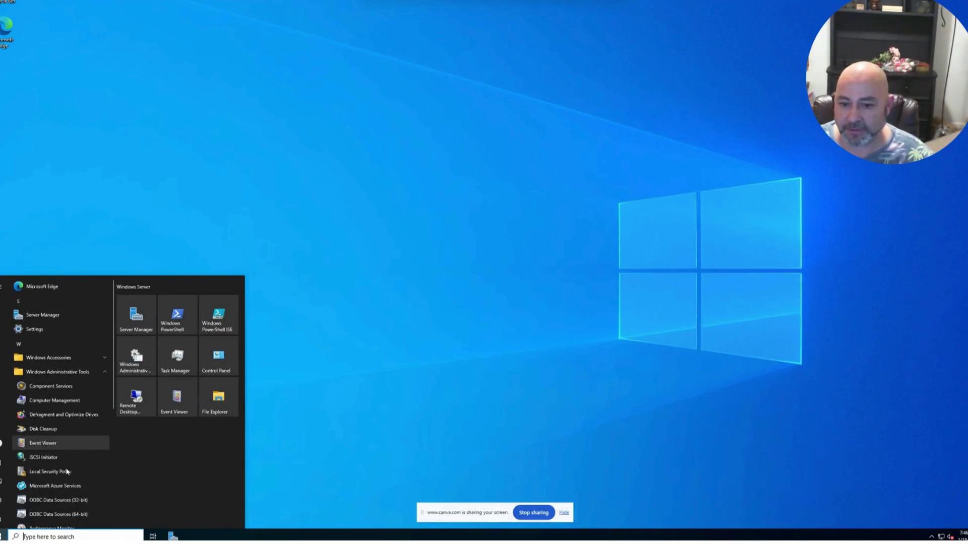
pyautogui.scroll(-1, 76, 456)
pyautogui.scroll(-5, 76, 456)
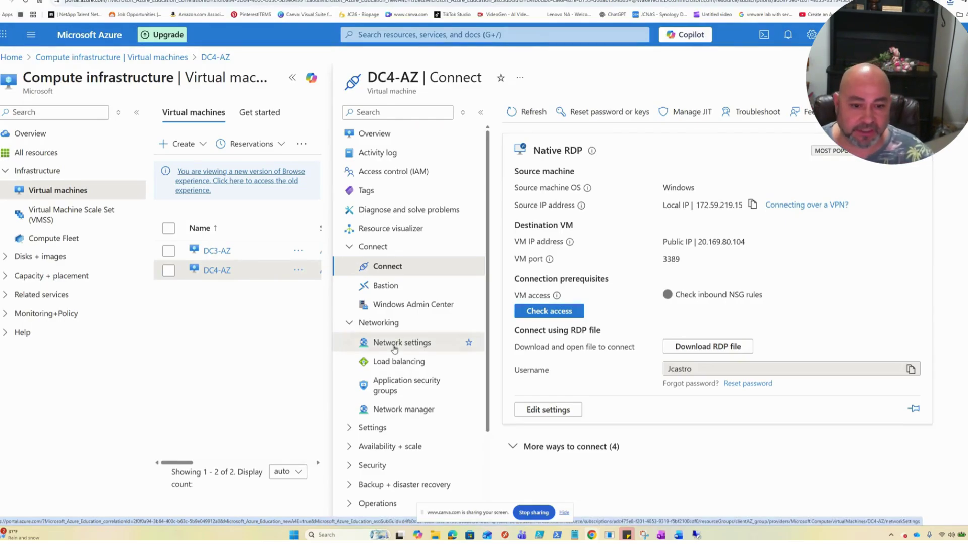
# - Inspect DC4-AZ's network interface dc4-az549_z1 and its overview, then go back Home
pyautogui.click(394, 347)
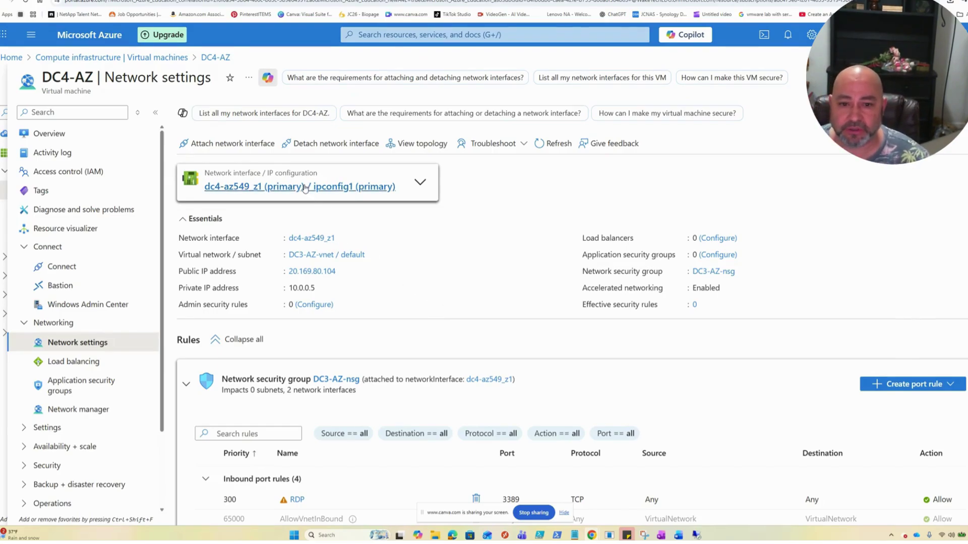
pyautogui.click(373, 188)
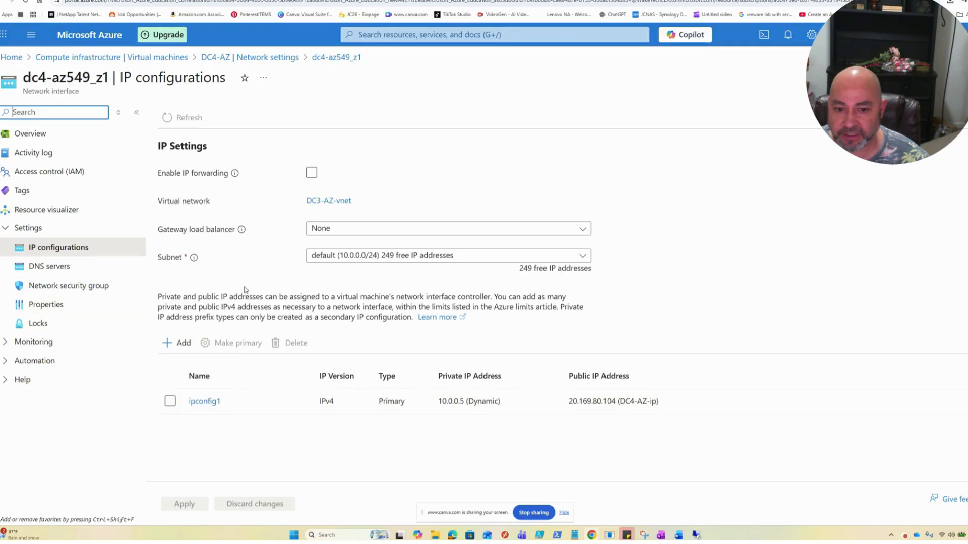
pyautogui.click(42, 134)
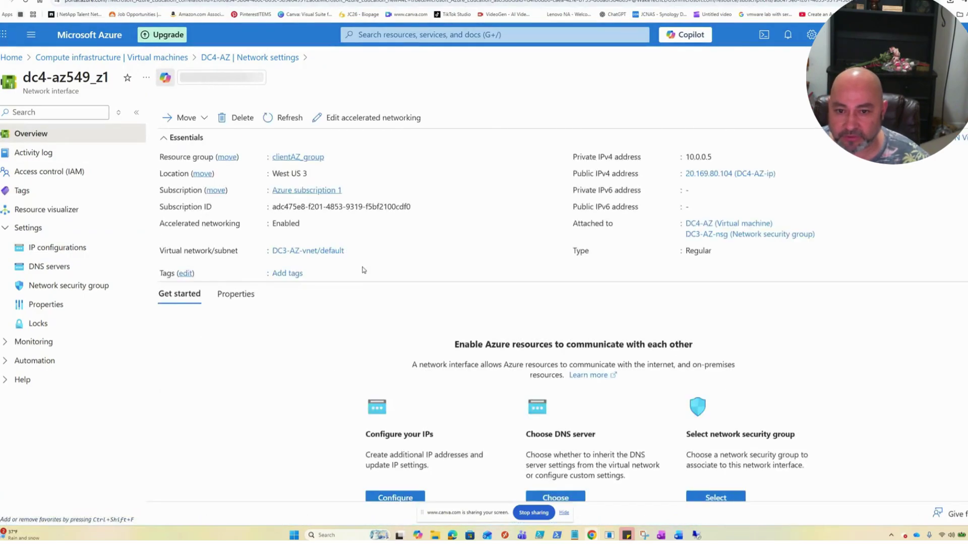
pyautogui.click(76, 34)
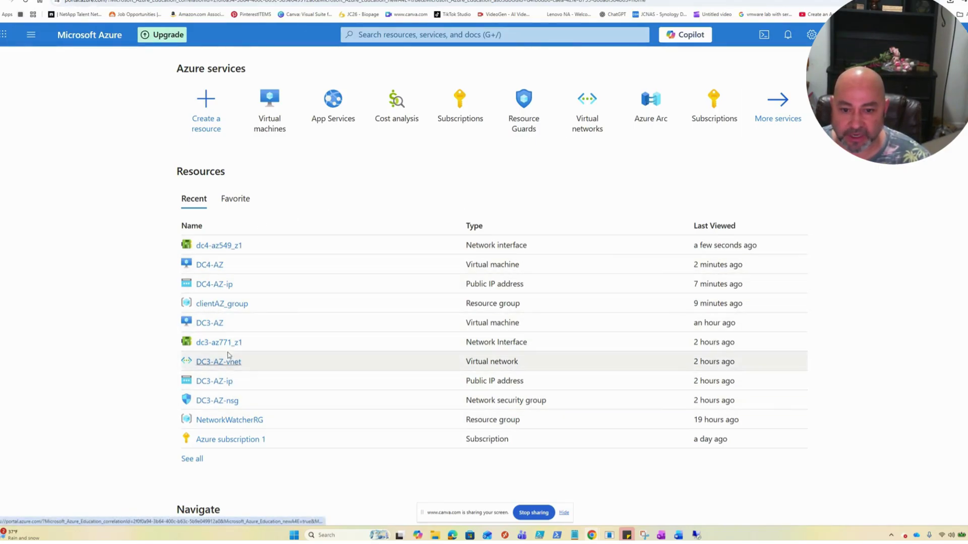
# - Go through Virtual machines, DC4-AZ and Network settings to dc4-az549_z1's IP configurations
pyautogui.click(274, 112)
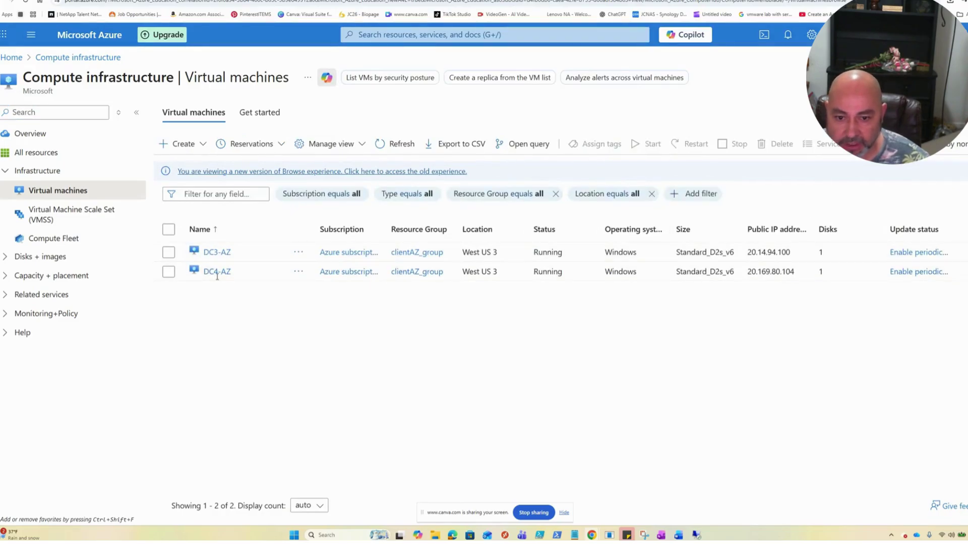
pyautogui.click(217, 272)
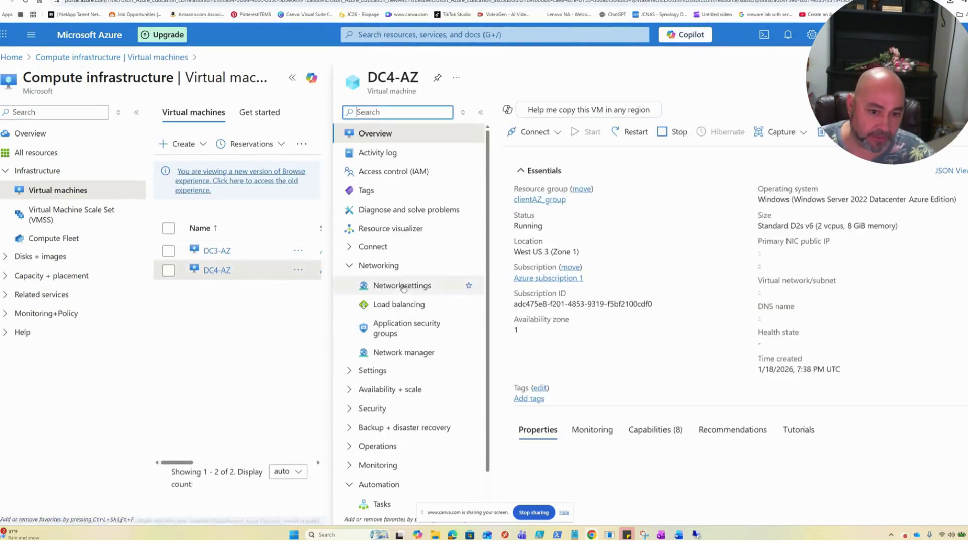
pyautogui.click(403, 287)
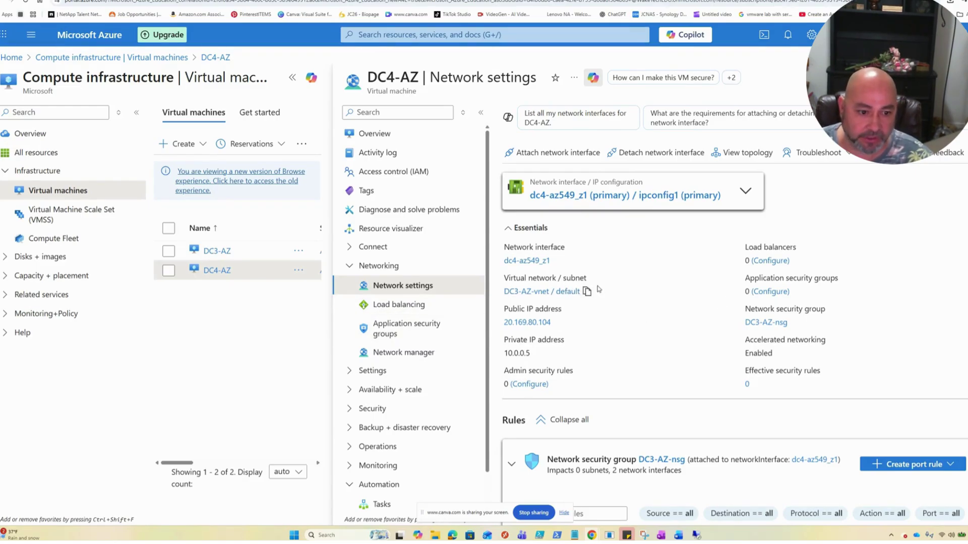
pyautogui.click(625, 197)
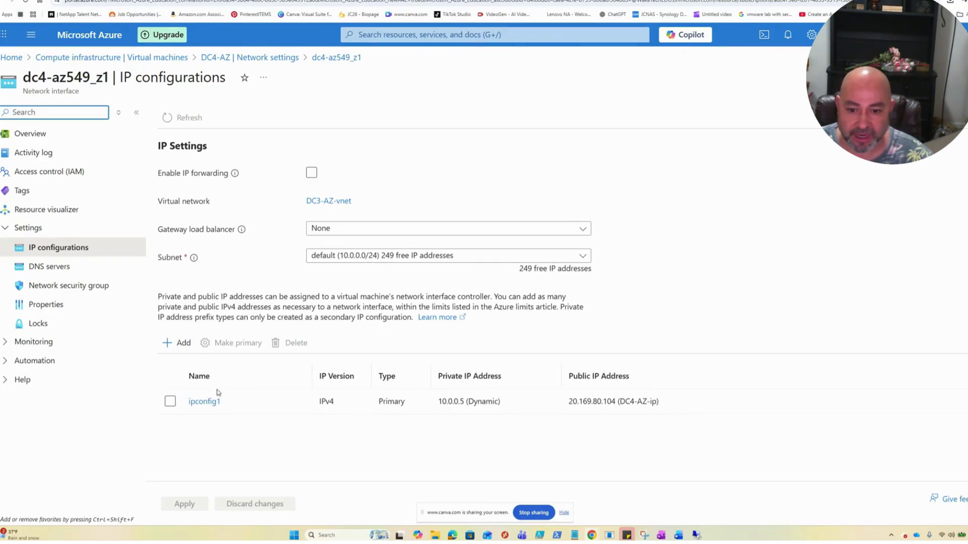
# - Switch ipconfig1's private IP 10.0.0.5 from Dynamic to Static allocation and save
pyautogui.click(205, 402)
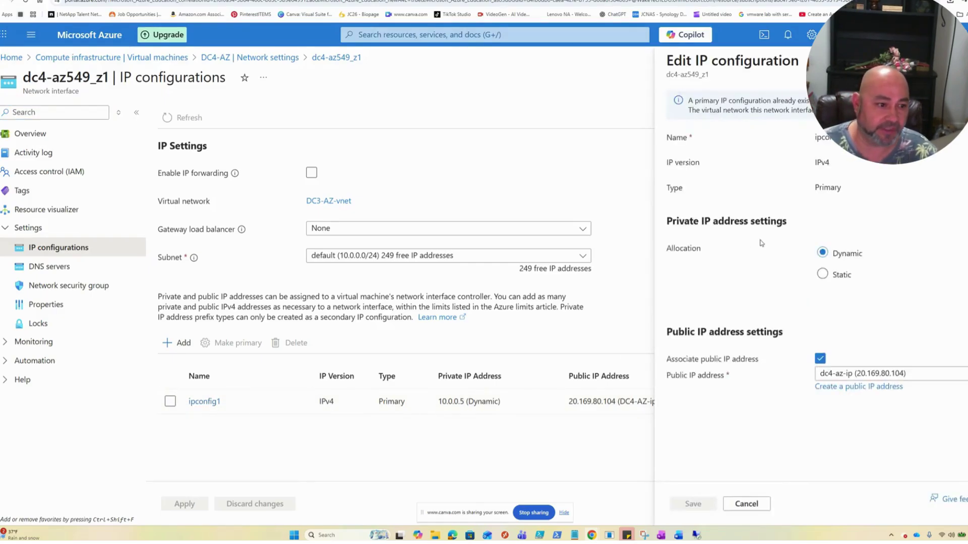
pyautogui.click(833, 275)
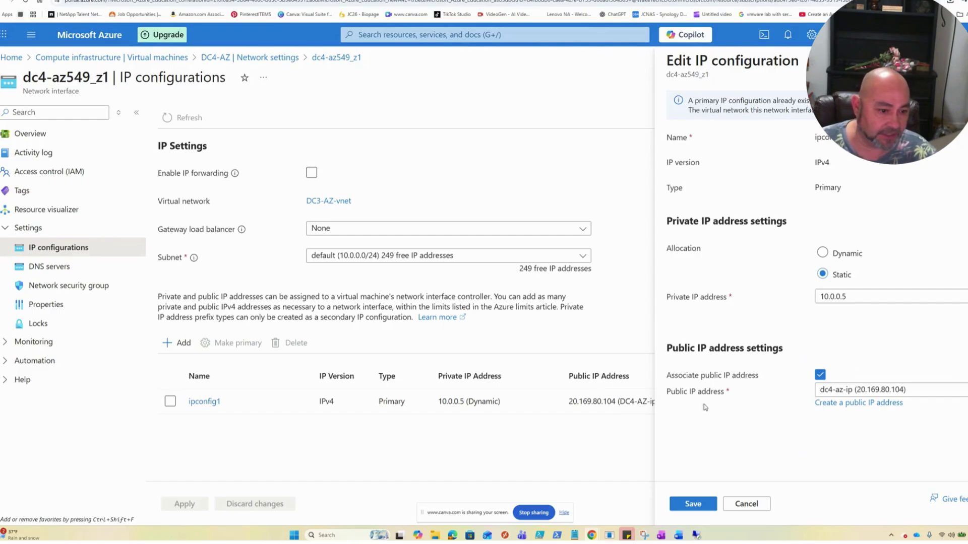
pyautogui.click(691, 503)
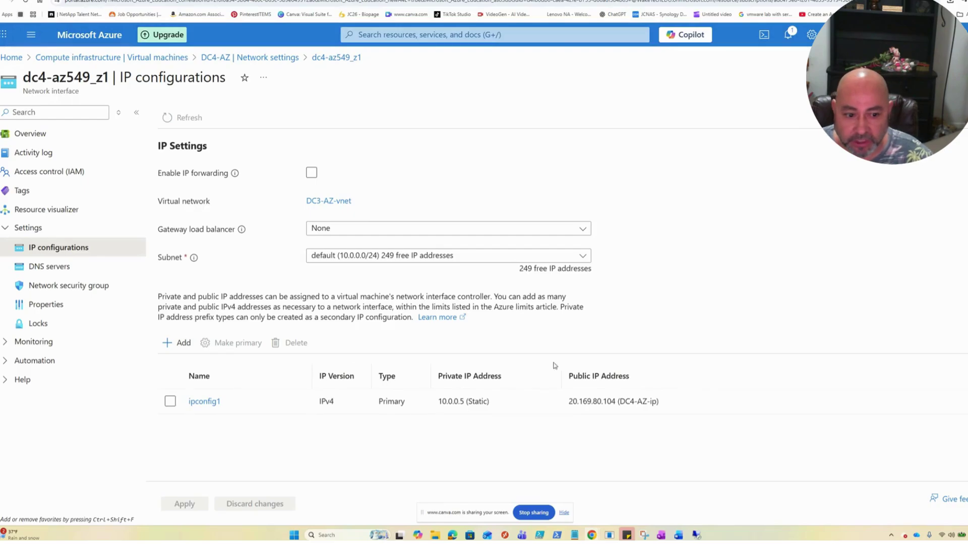
# - Give dc4-az549_z1 the custom DNS server 10.0.0.4 and save it
pyautogui.click(62, 276)
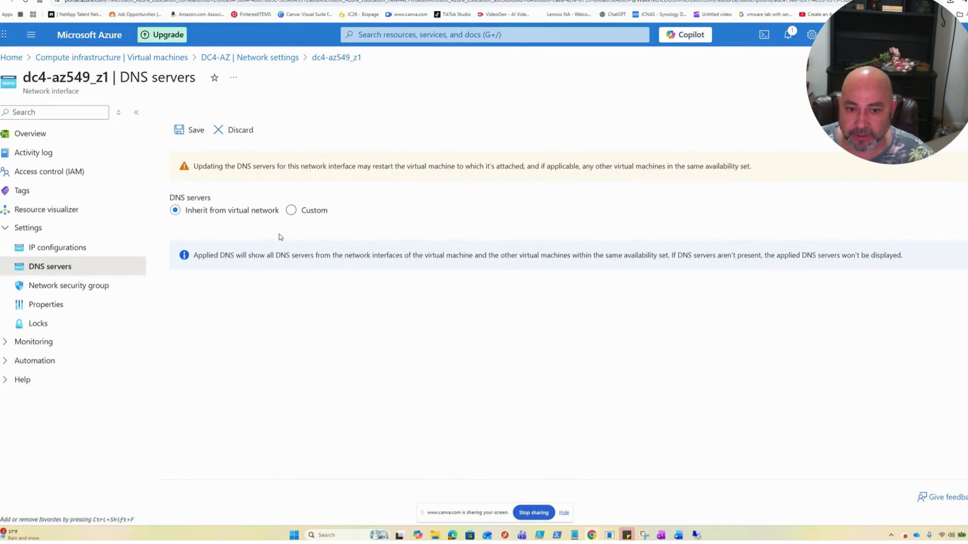
pyautogui.click(291, 210)
pyautogui.click(192, 261)
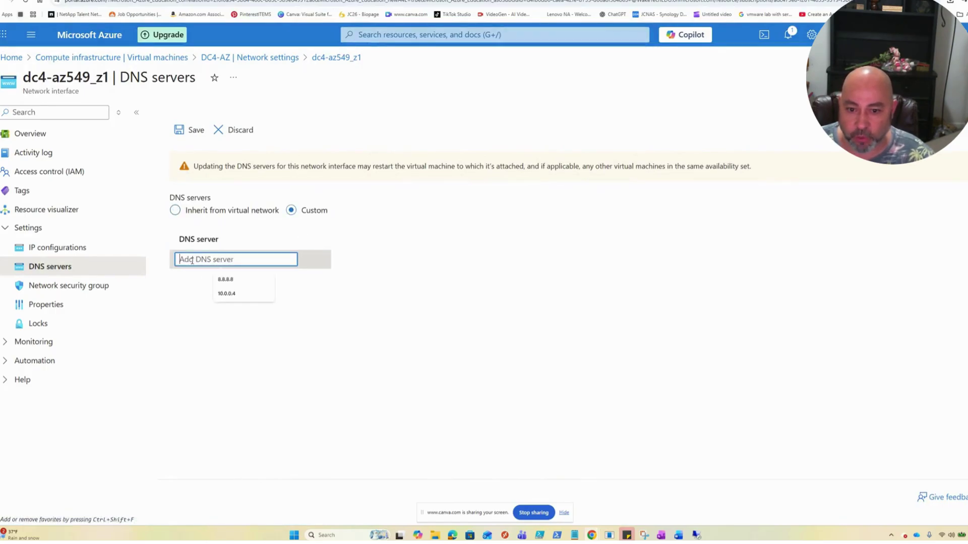
pyautogui.click(244, 294)
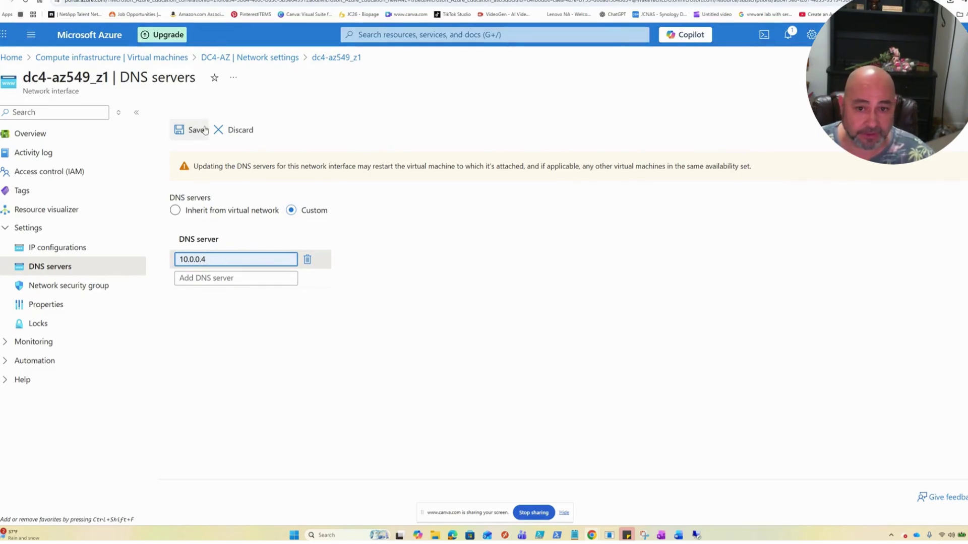
pyautogui.click(189, 133)
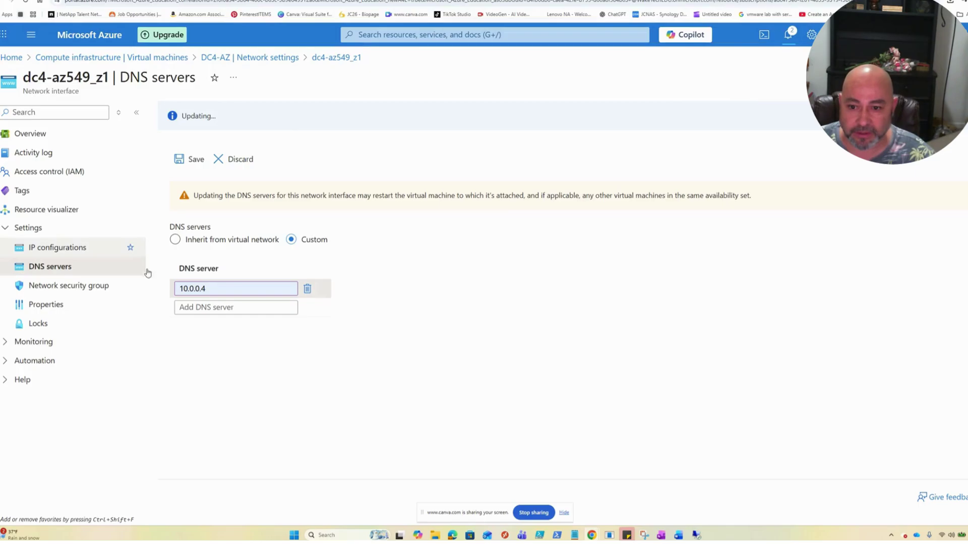
pyautogui.click(89, 293)
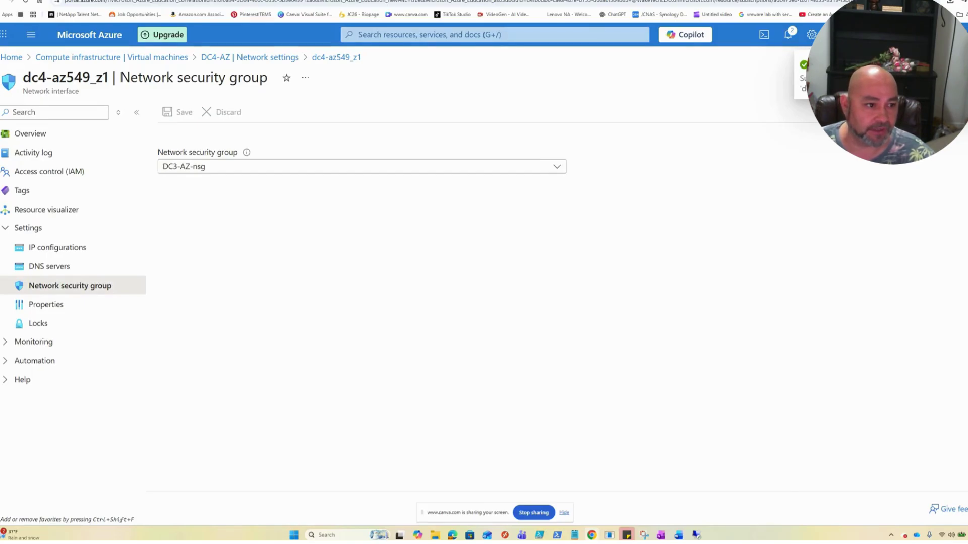
# - Leave DC3-AZ-nsg assigned, review the interface properties, and switch to the DC4-AZ remote session
pyautogui.click(202, 171)
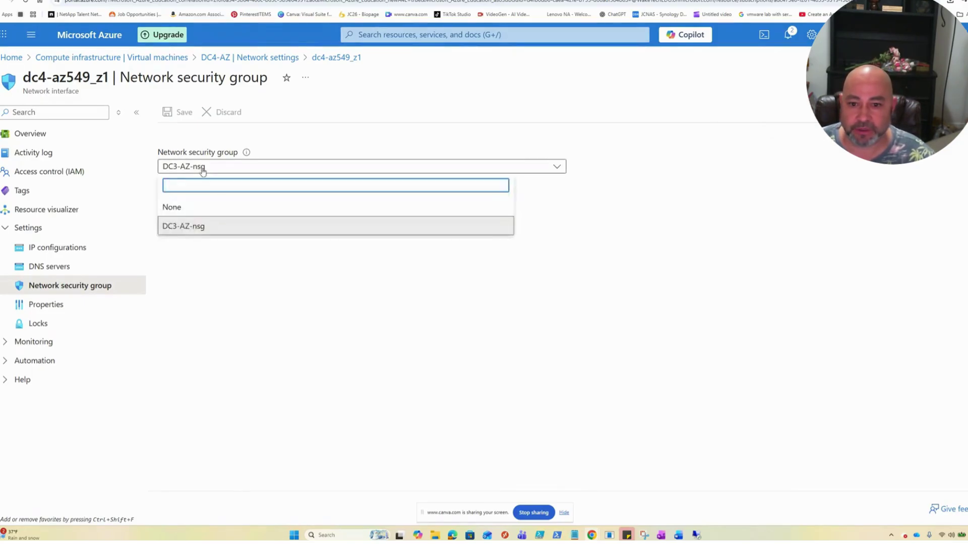
pyautogui.click(687, 116)
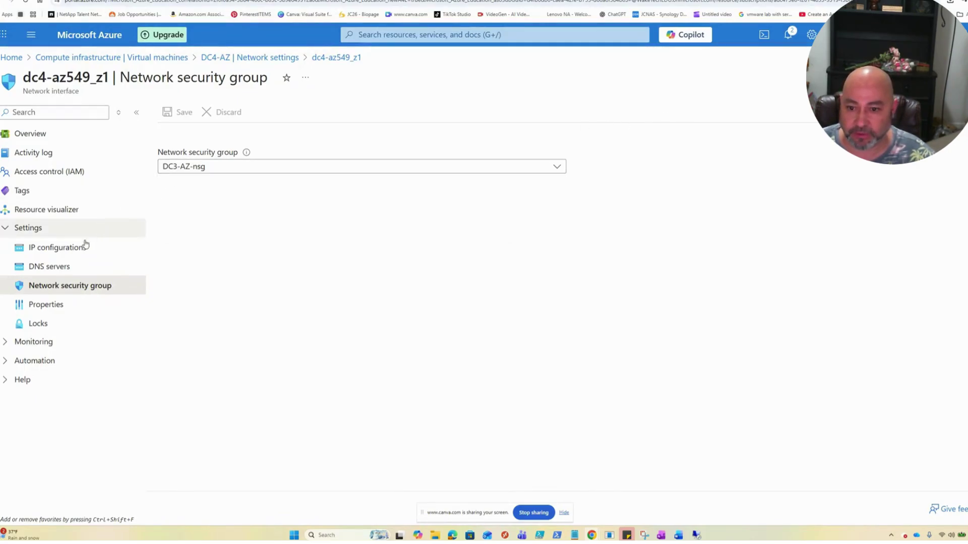
pyautogui.click(53, 305)
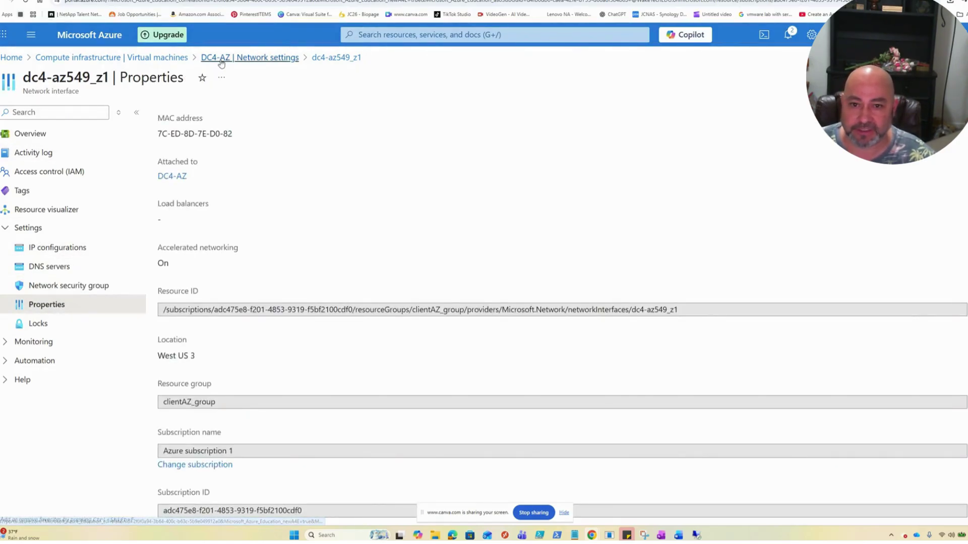
pyautogui.moveTo(698, 537)
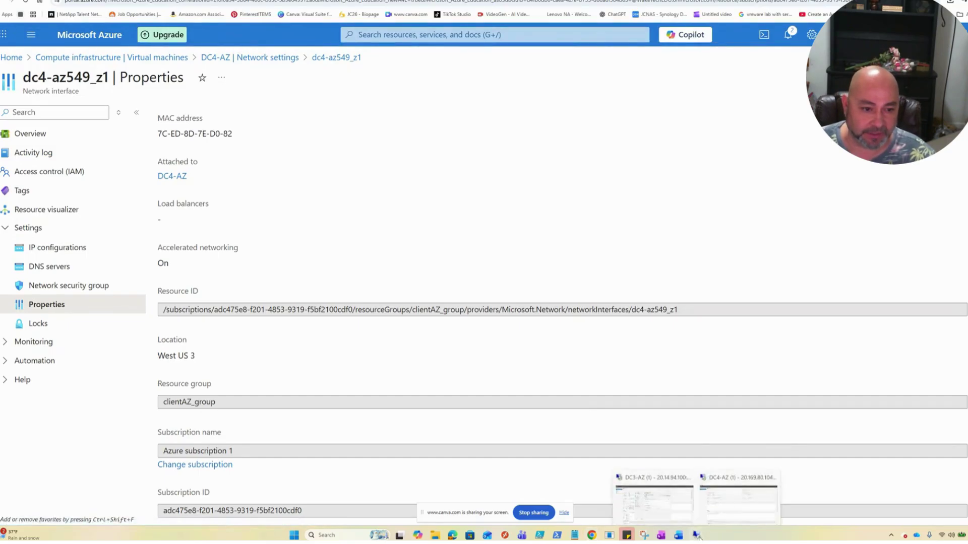
pyautogui.click(732, 511)
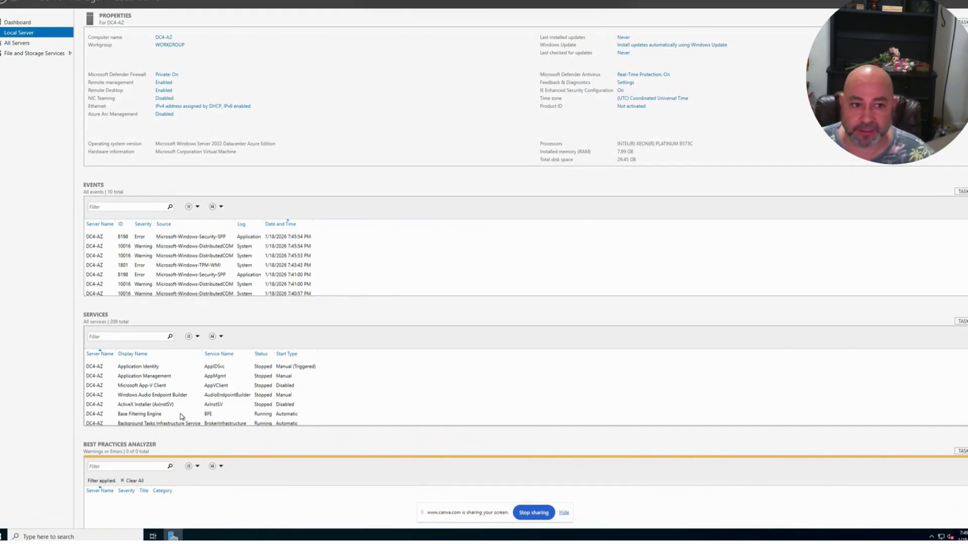
# - Turn Defender Firewall off for the public, private and domain networks on DC4-AZ
pyautogui.click(169, 76)
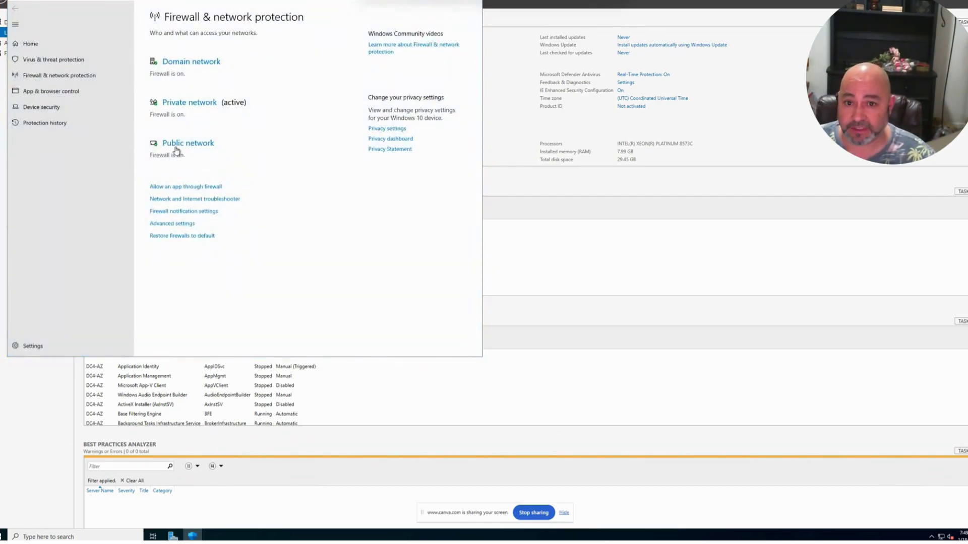
pyautogui.click(177, 150)
pyautogui.click(157, 154)
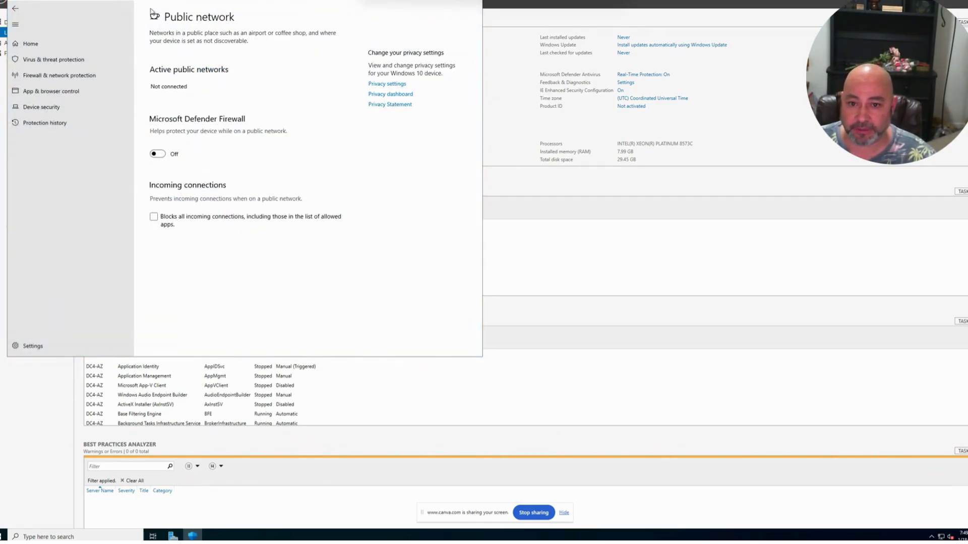
pyautogui.click(15, 8)
pyautogui.click(187, 102)
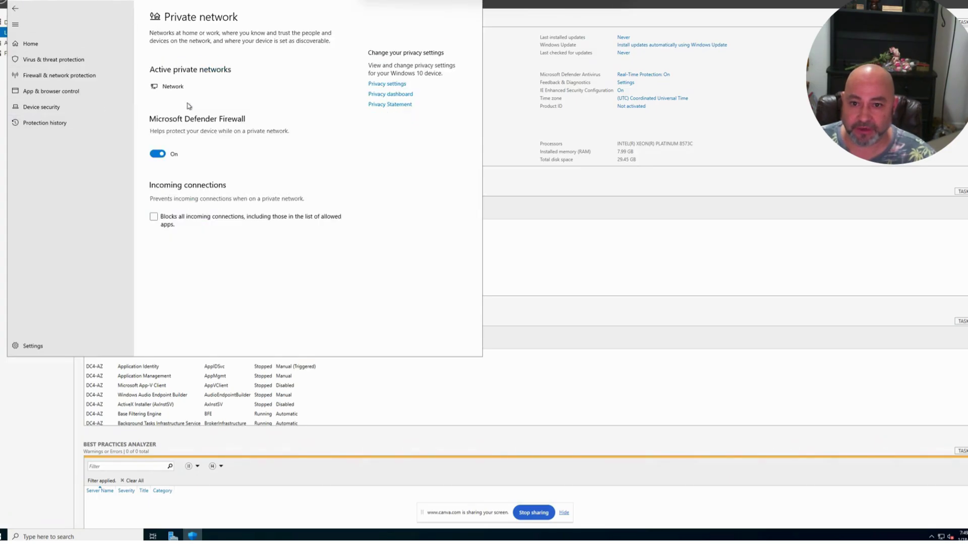
pyautogui.click(157, 153)
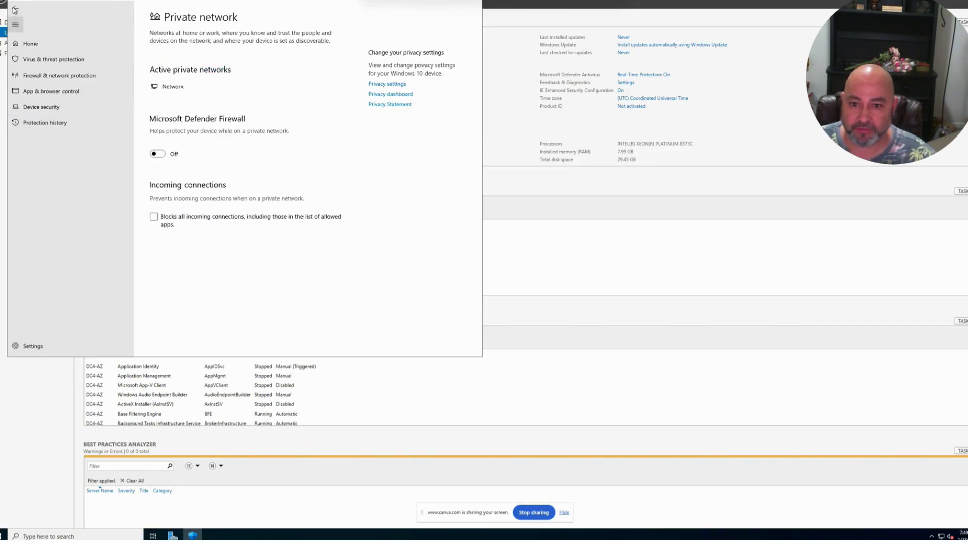
pyautogui.click(15, 8)
pyautogui.click(188, 157)
pyautogui.click(158, 147)
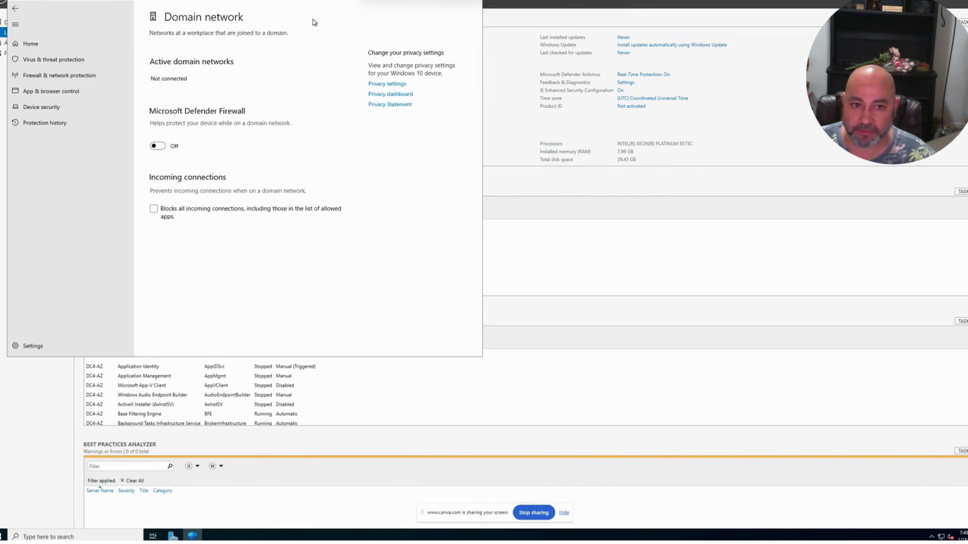
pyautogui.moveTo(312, 22); pyautogui.dragTo(515, 126)
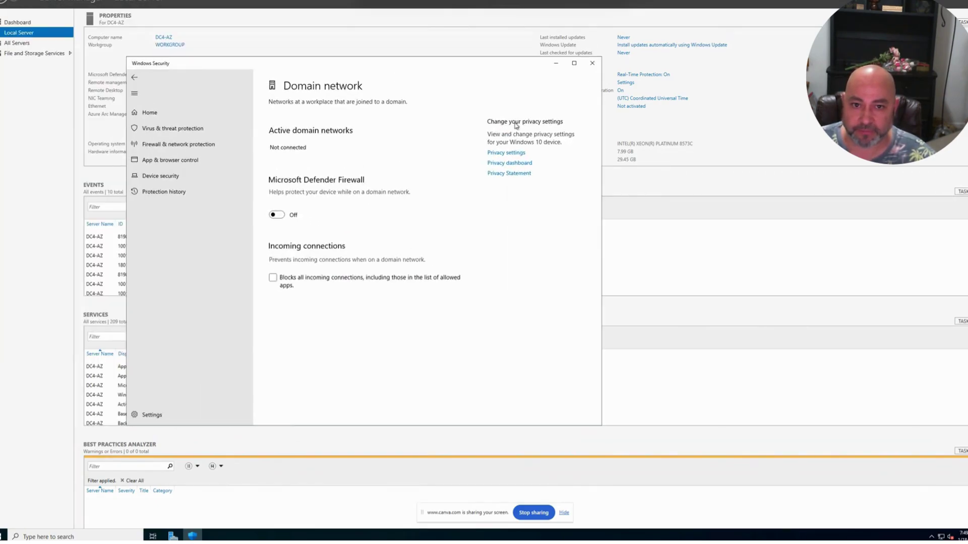
pyautogui.click(139, 81)
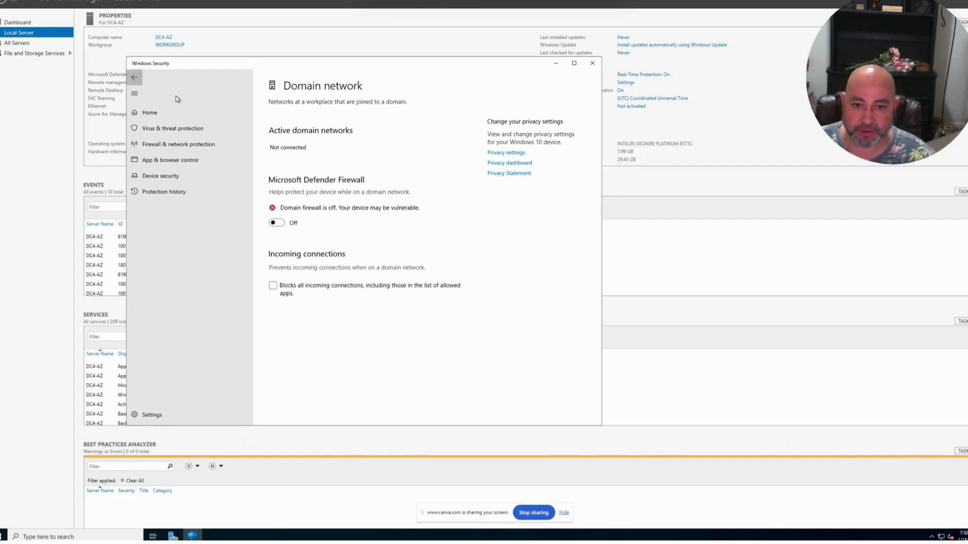
# - Close Windows Security and minimise the remote session back to the host
pyautogui.click(592, 63)
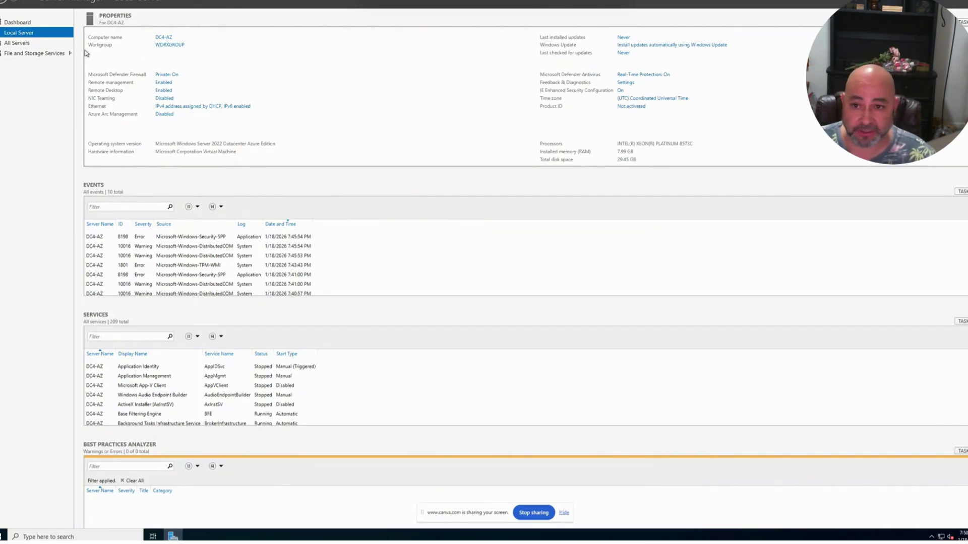
pyautogui.click(4, 537)
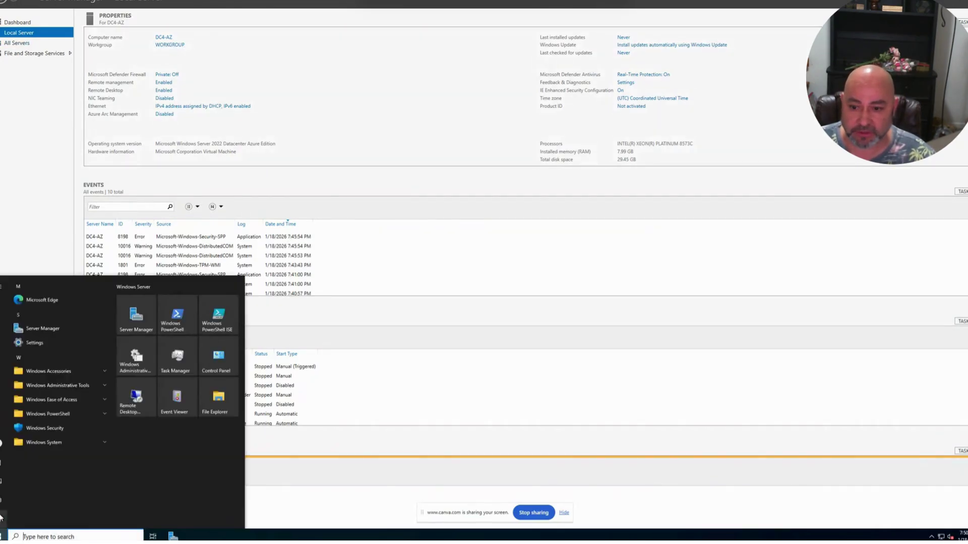
pyautogui.click(948, 1)
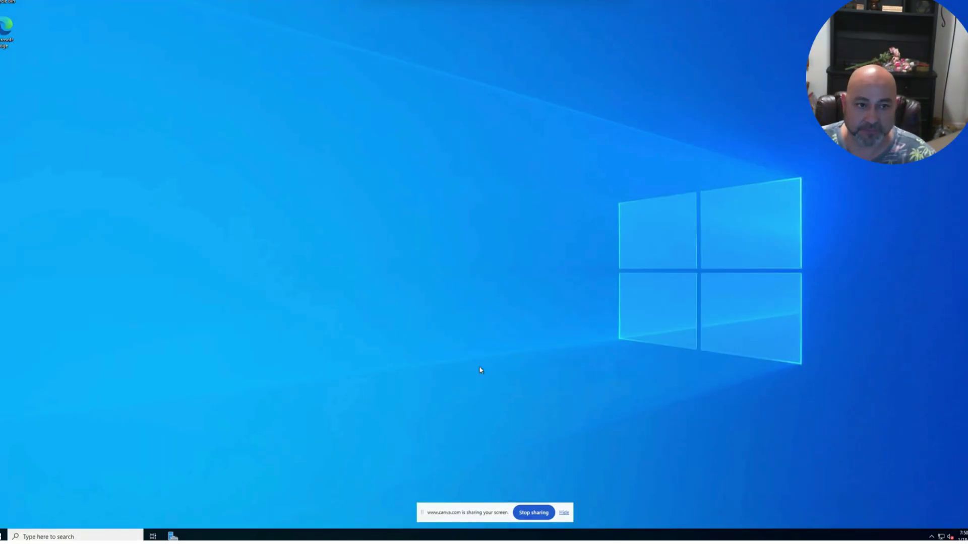
pyautogui.click(585, 1)
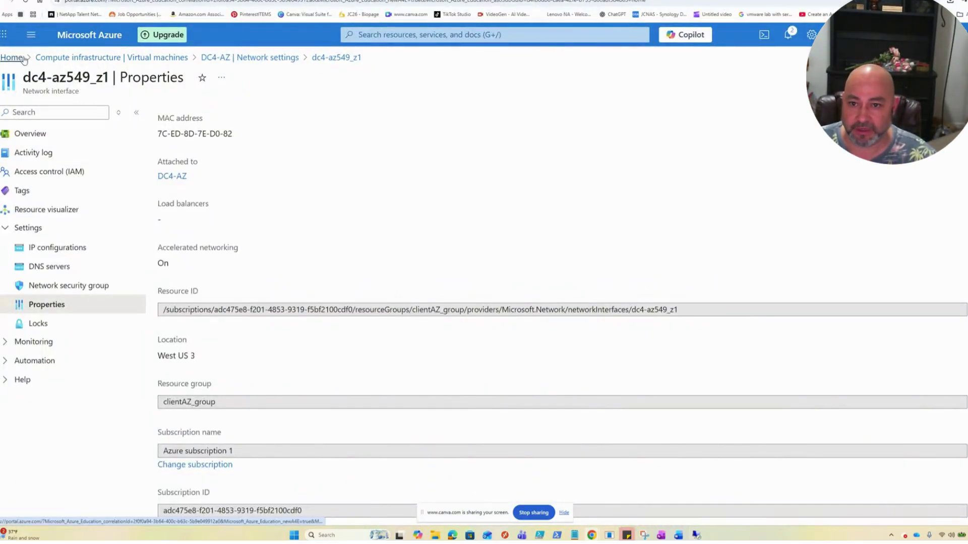
# - Restart DC4-AZ from its overview page, confirming with Yes
pyautogui.click(11, 57)
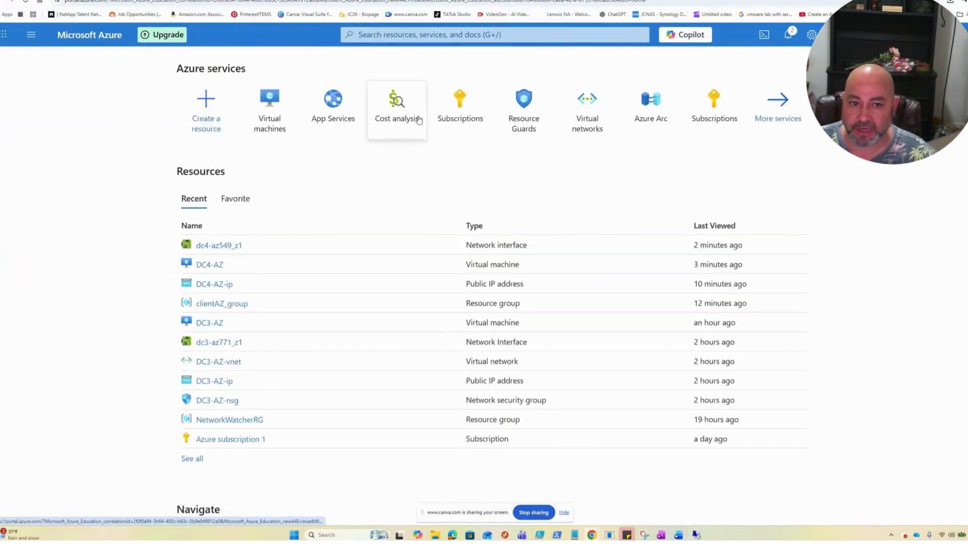
pyautogui.click(287, 116)
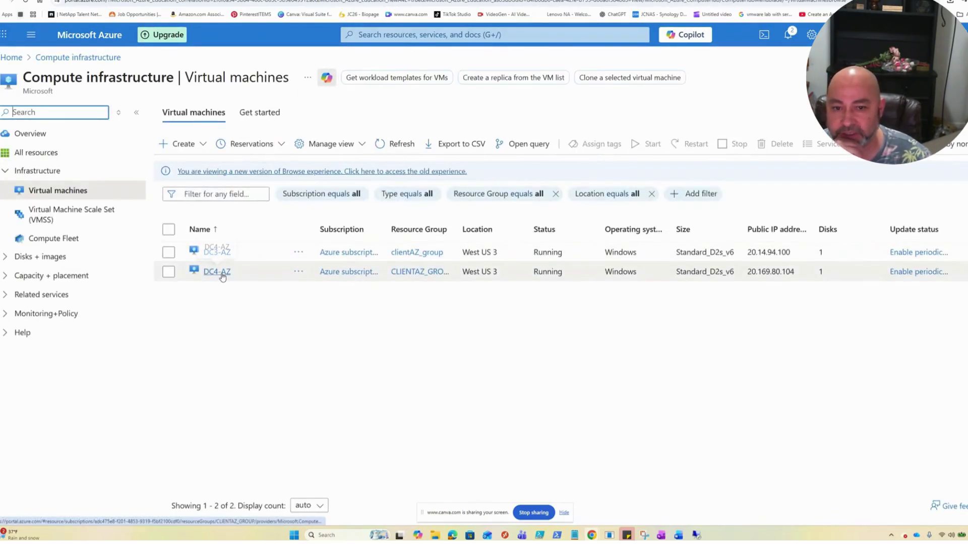
pyautogui.click(217, 272)
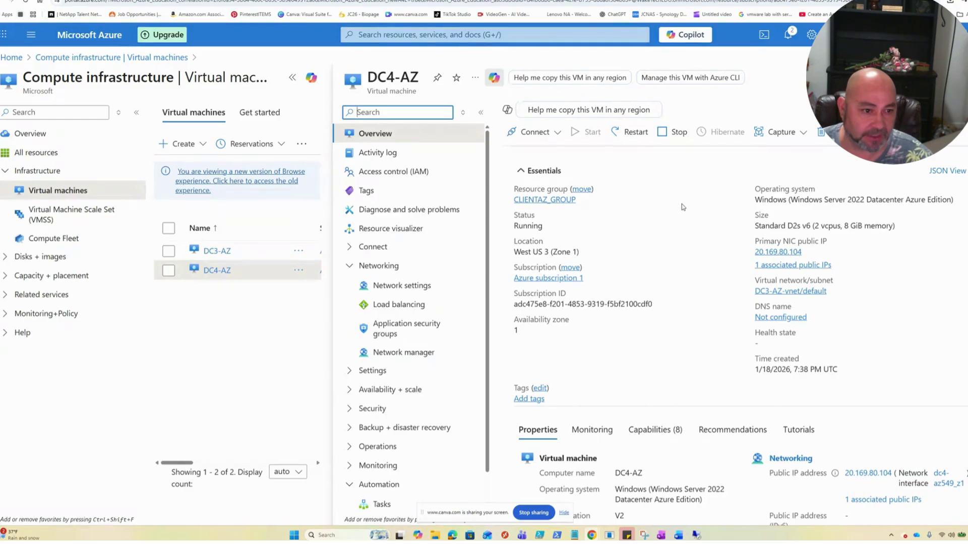
pyautogui.click(627, 137)
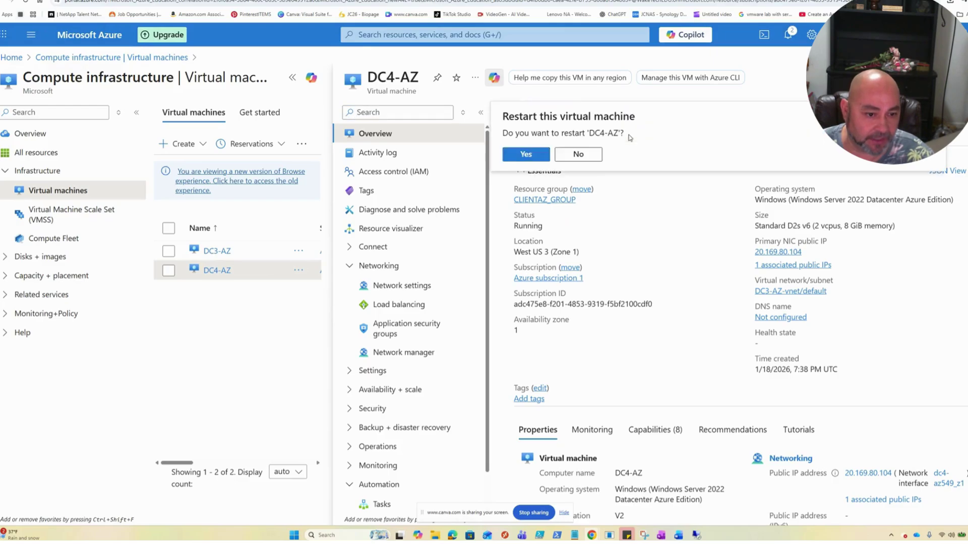
pyautogui.click(526, 154)
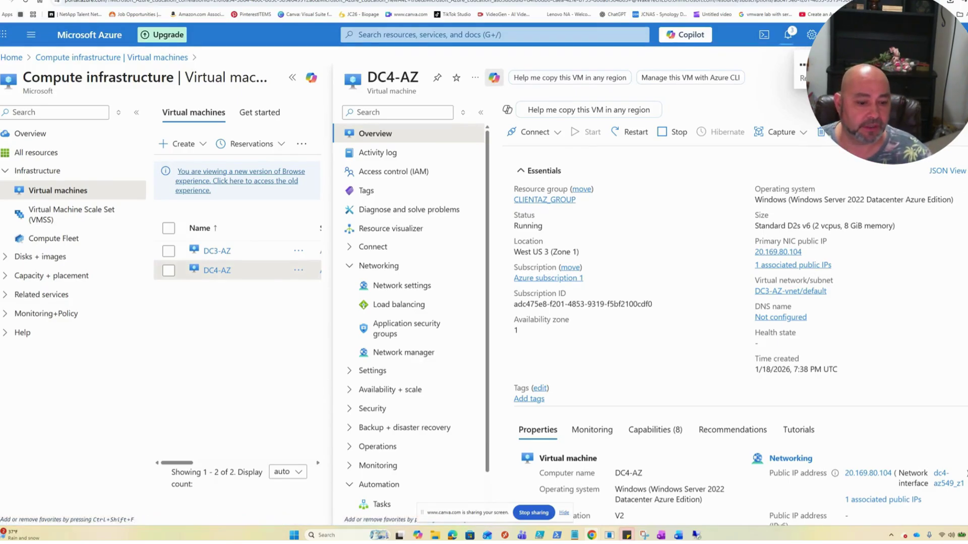
pyautogui.moveTo(696, 535)
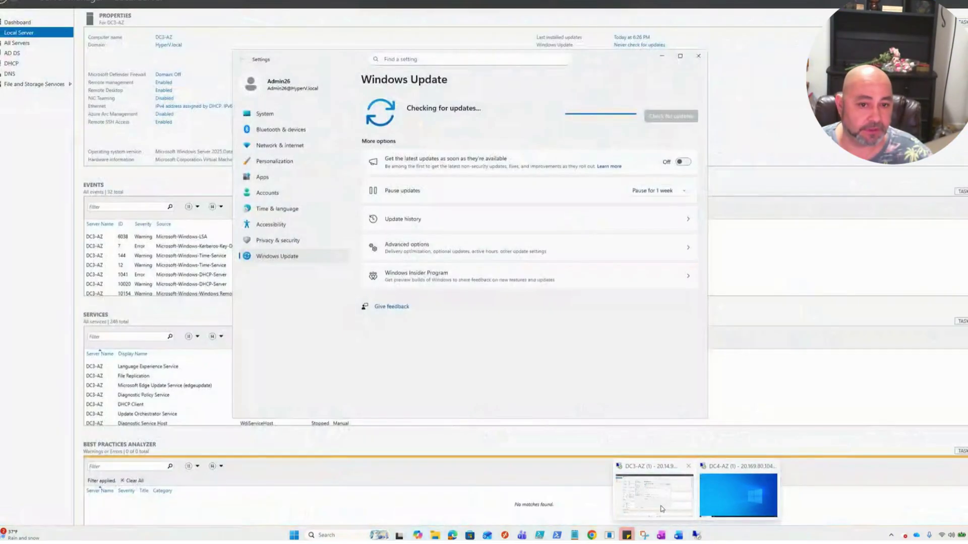
# - In the DC3-AZ session, close the Windows Update settings window and show the desktop
pyautogui.click(655, 496)
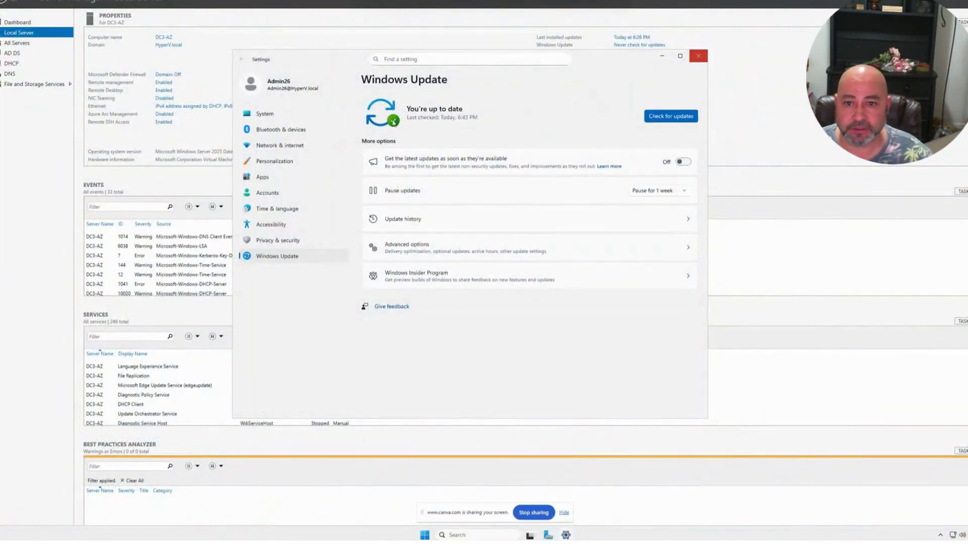
pyautogui.click(698, 56)
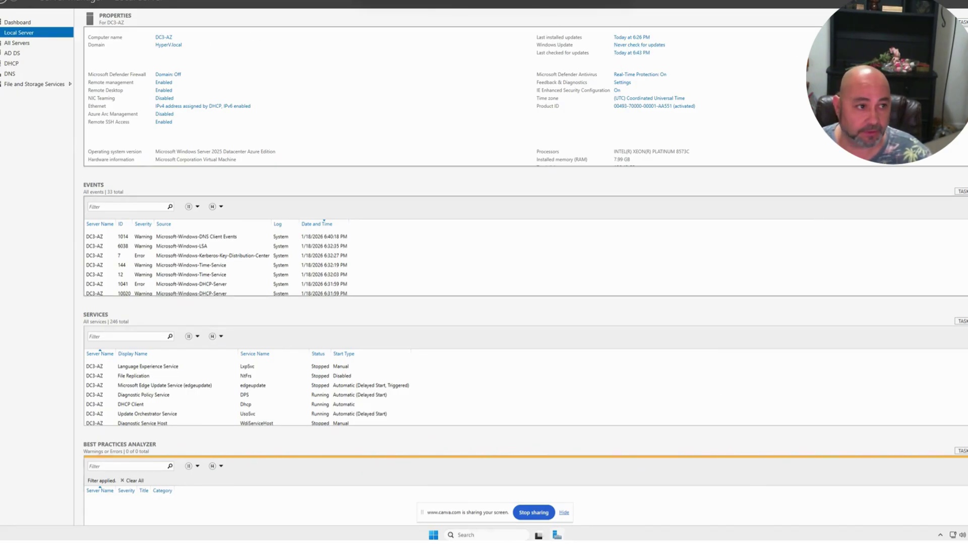
pyautogui.press('super+d')
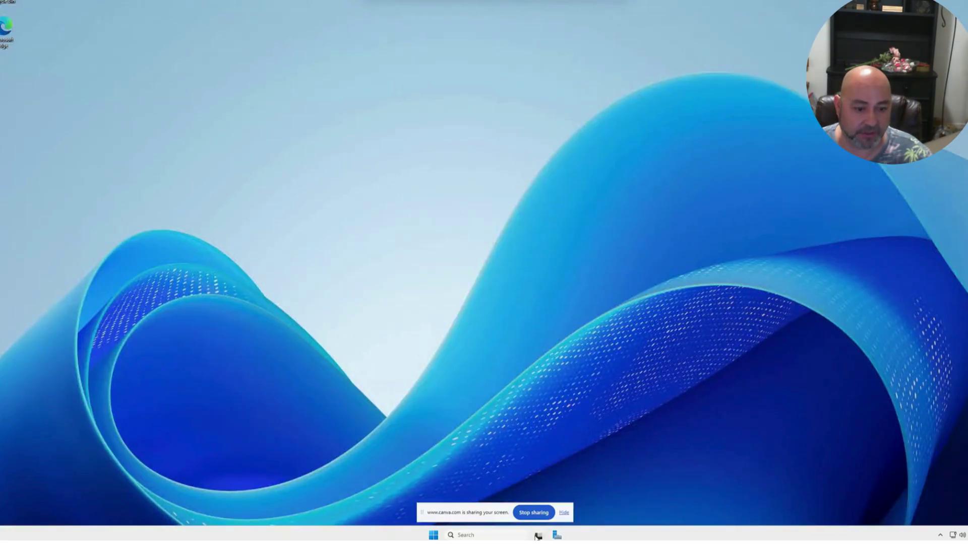
# - Open Active Directory Users and Computers maximized, expand HyperV.local, then minimise the DC3-AZ session
pyautogui.click(489, 536)
pyautogui.write('d')
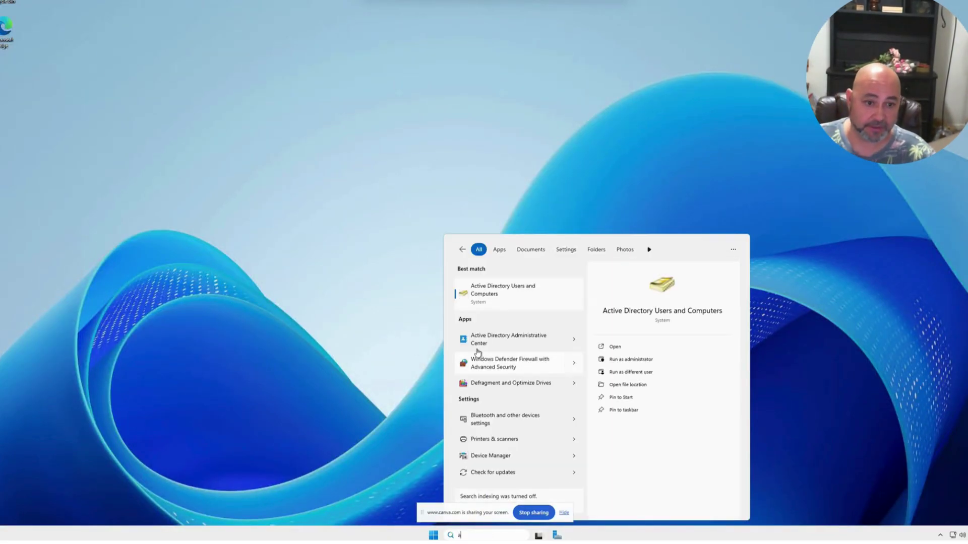
pyautogui.click(498, 285)
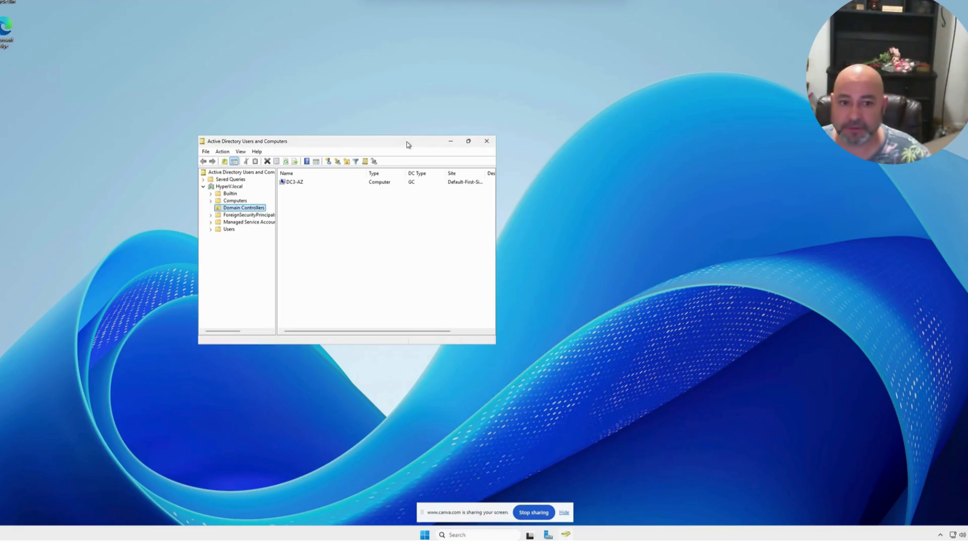
pyautogui.doubleClick(406, 139)
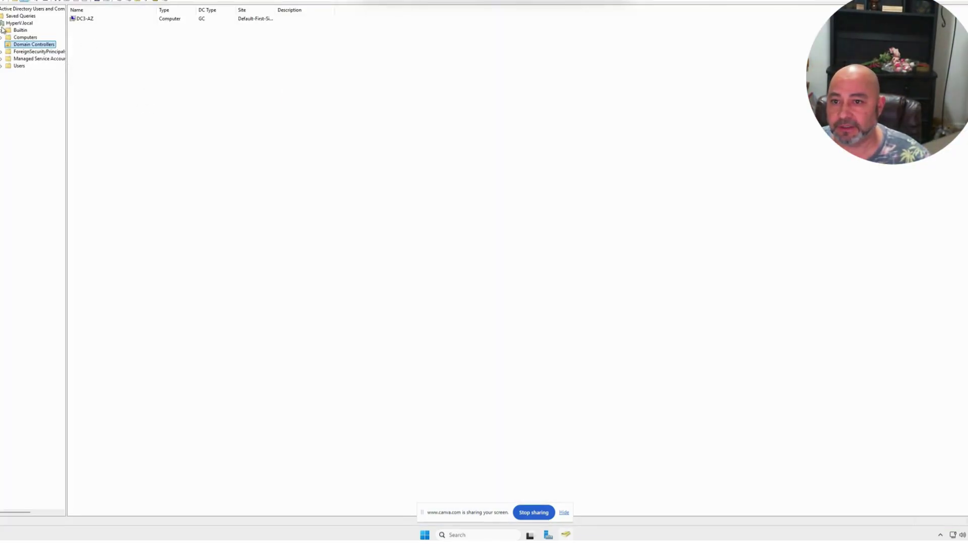
pyautogui.click(10, 23)
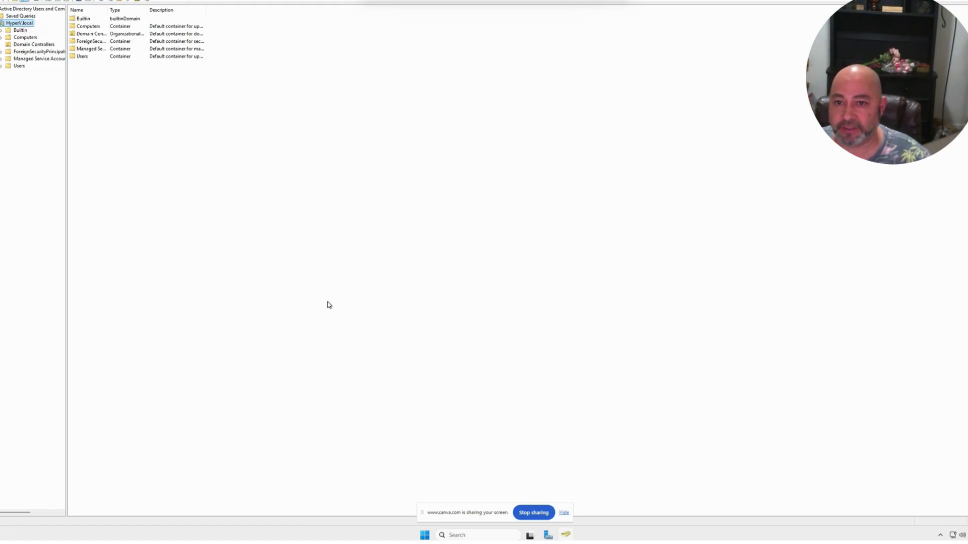
pyautogui.moveTo(566, 537)
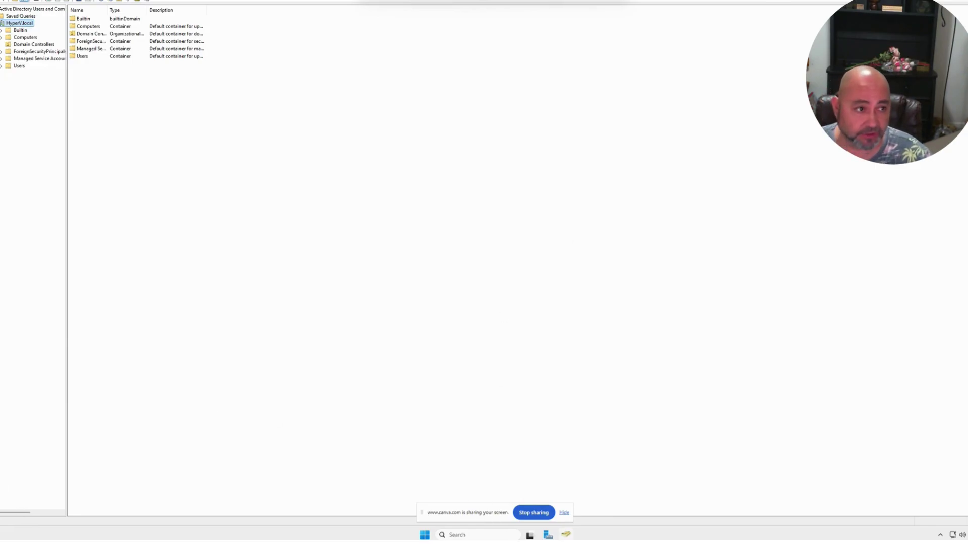
pyautogui.press('super+d')
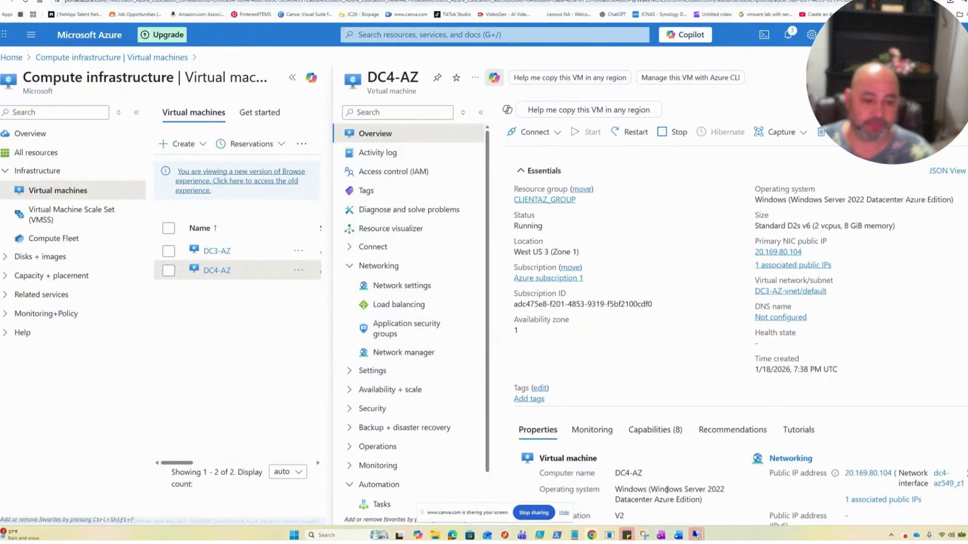
# - Dismiss the screen-sharing notice and open the DC4-AZ Connect page in the Azure portal
pyautogui.moveTo(695, 535)
pyautogui.click(725, 510)
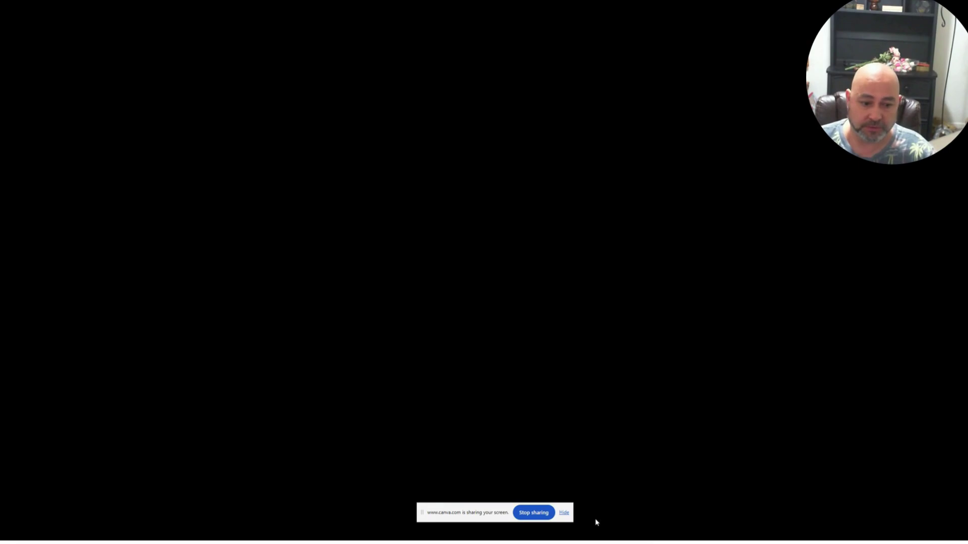
pyautogui.click(564, 513)
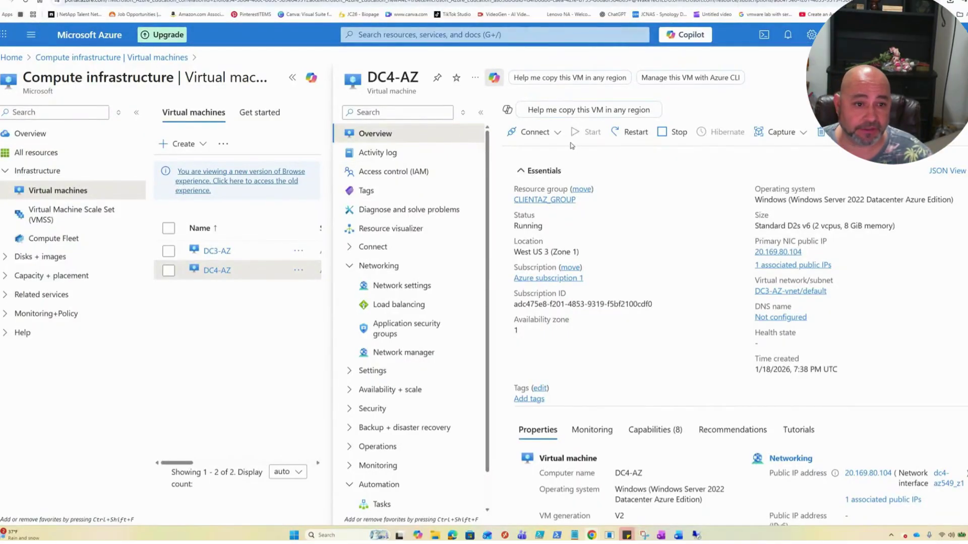
pyautogui.click(535, 132)
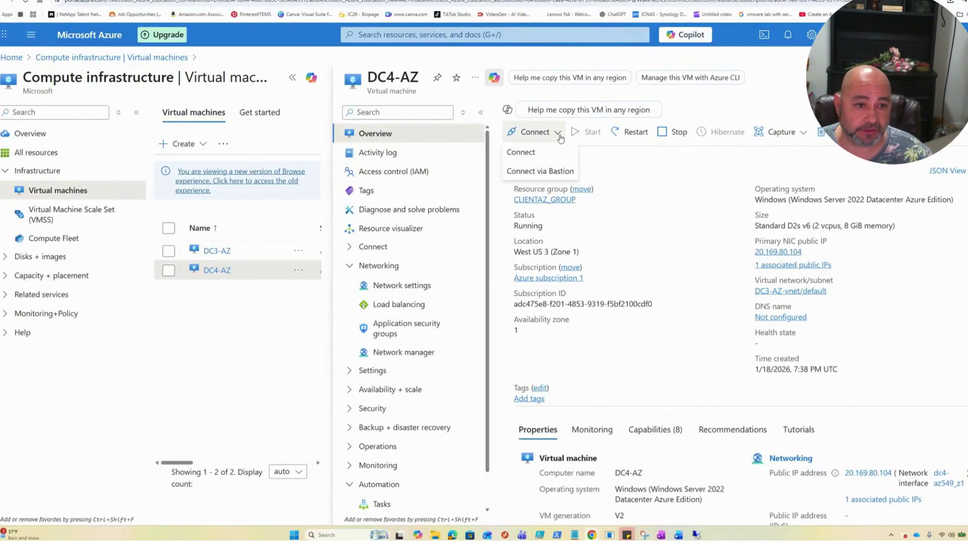
pyautogui.click(529, 153)
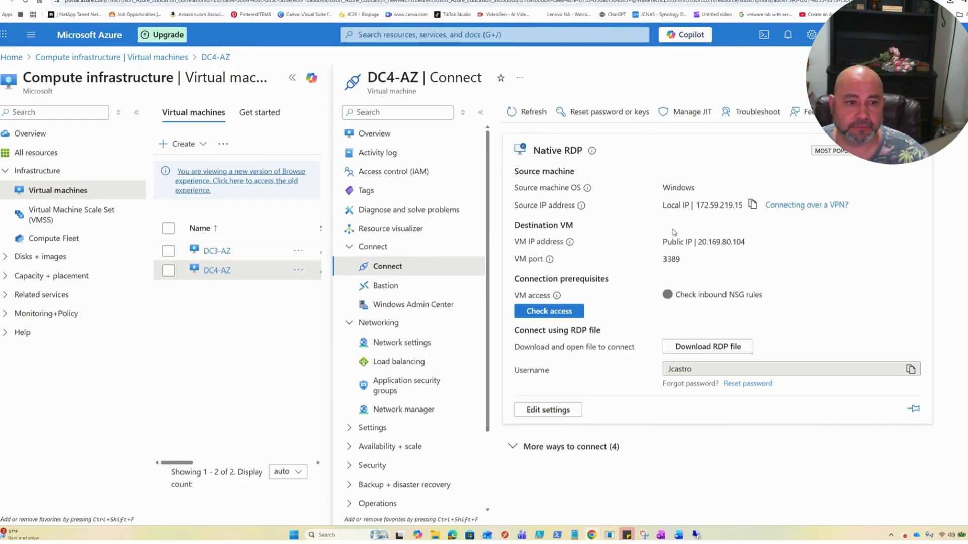
# - Download and open the DC4-AZ RDP file, enter the account password, and accept the certificate warning
pyautogui.moveTo(702, 535)
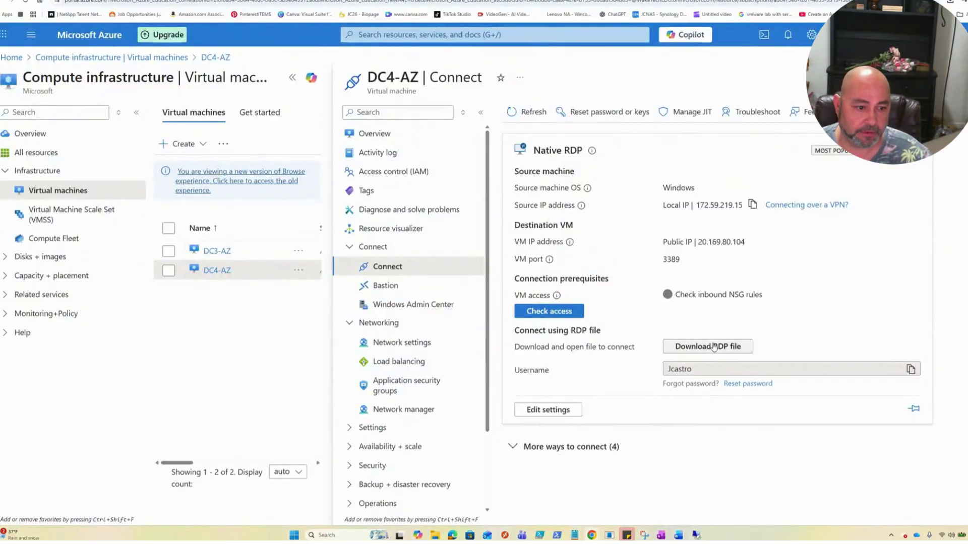
pyautogui.click(708, 348)
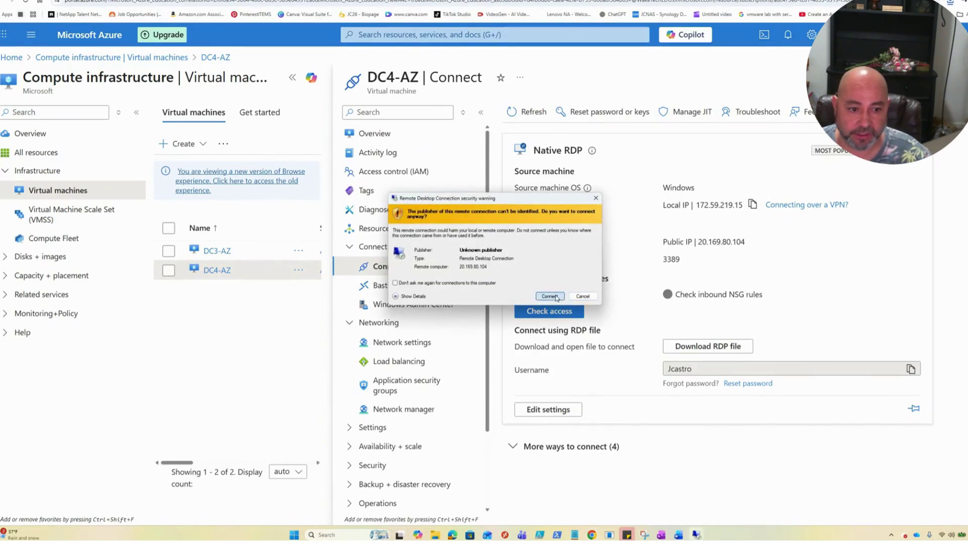
pyautogui.click(555, 297)
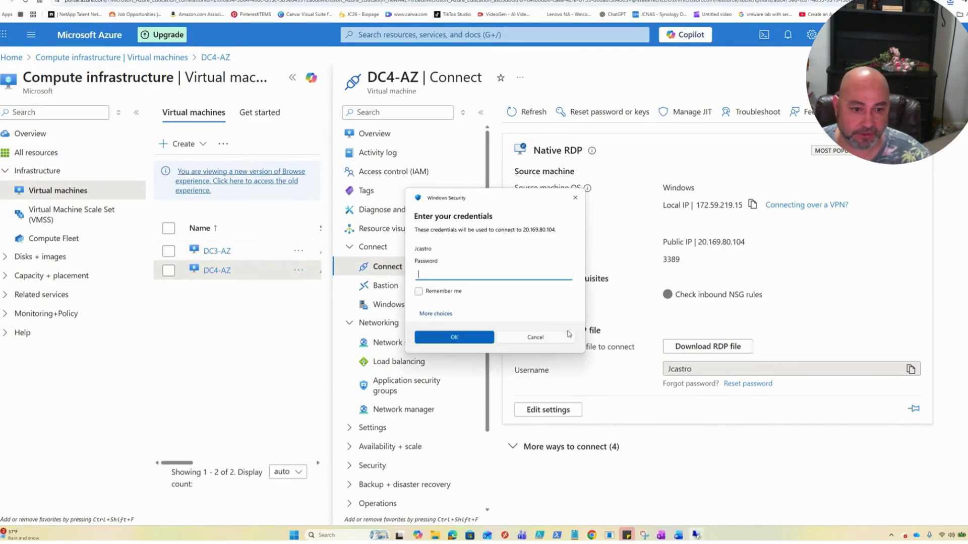
pyautogui.write('*')
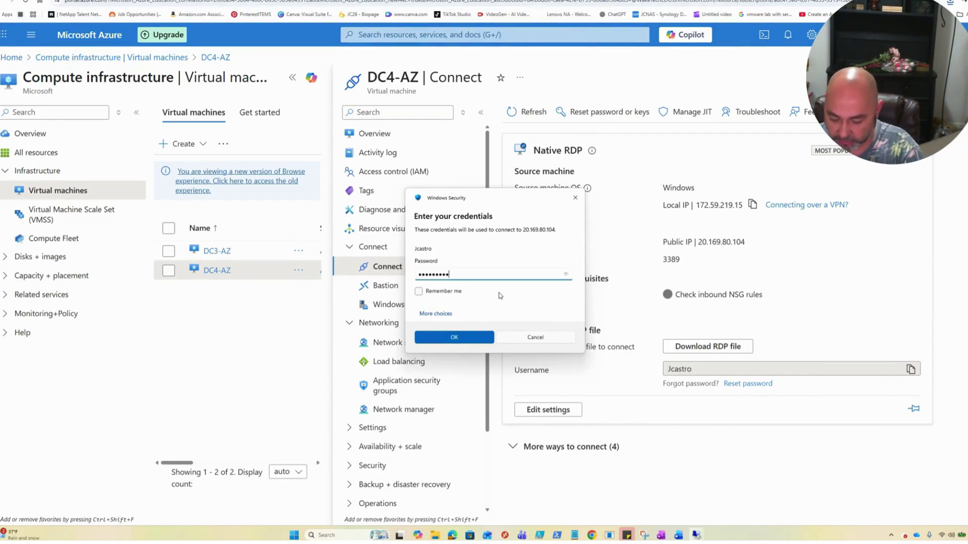
pyautogui.click(468, 333)
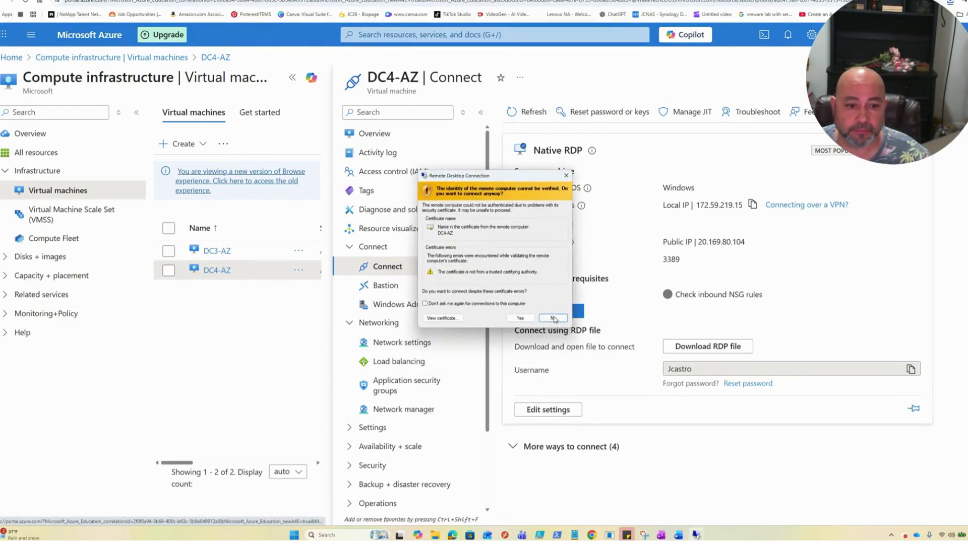
pyautogui.click(516, 319)
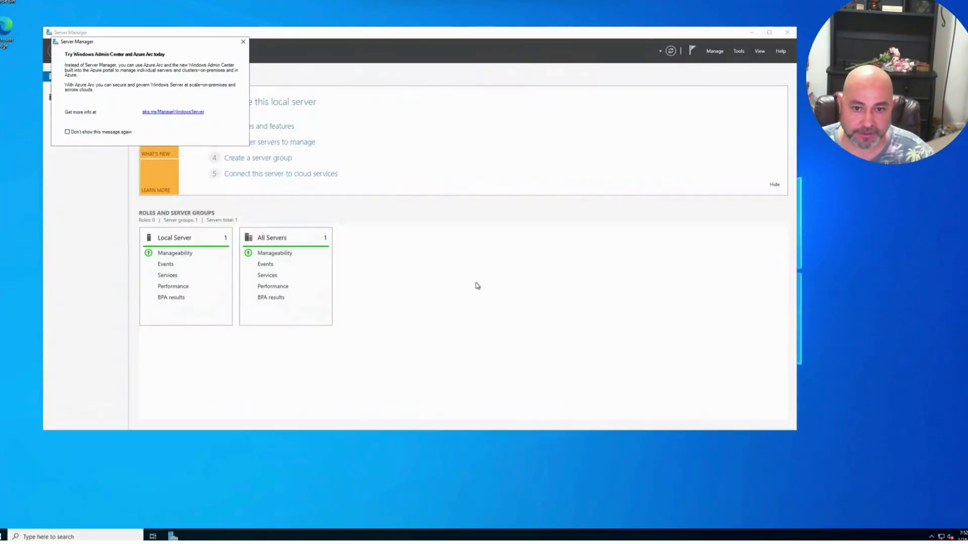
# - Dismiss the Admin Center and Azure Arc popups and launch Add Roles and Features from Manage
pyautogui.click(87, 131)
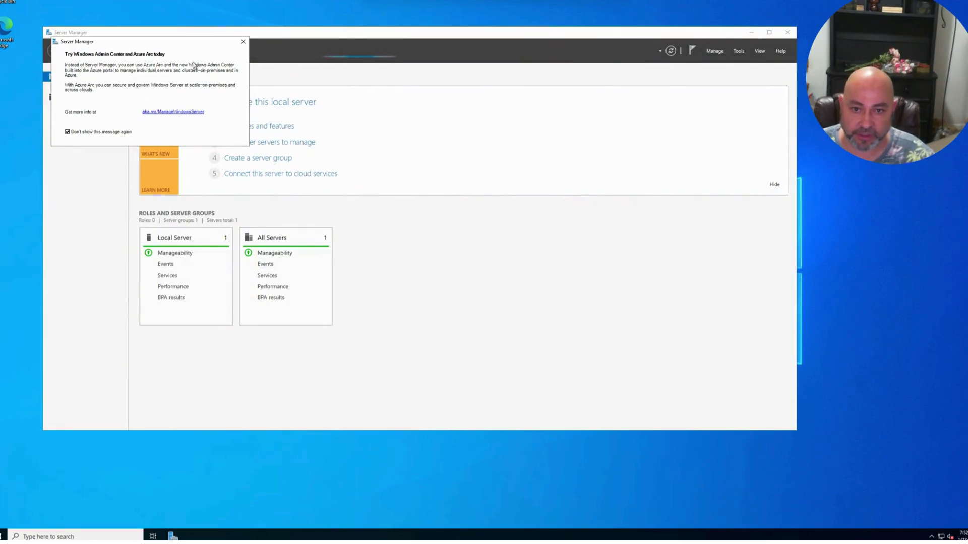
pyautogui.click(243, 43)
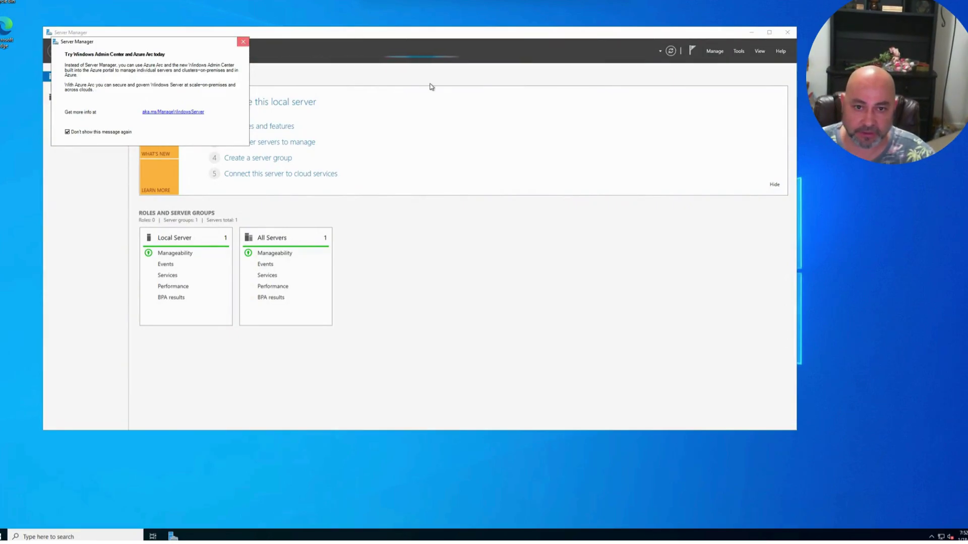
pyautogui.click(713, 51)
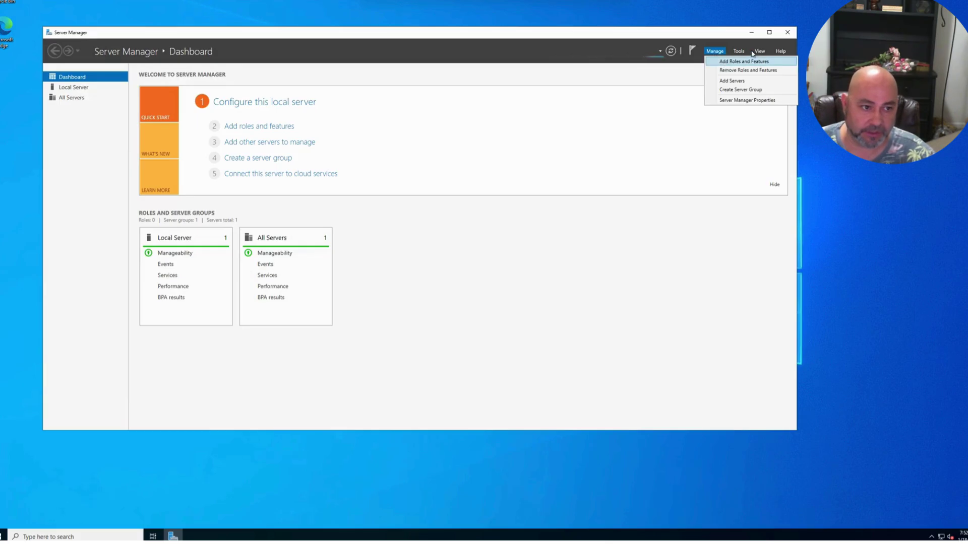
pyautogui.click(739, 51)
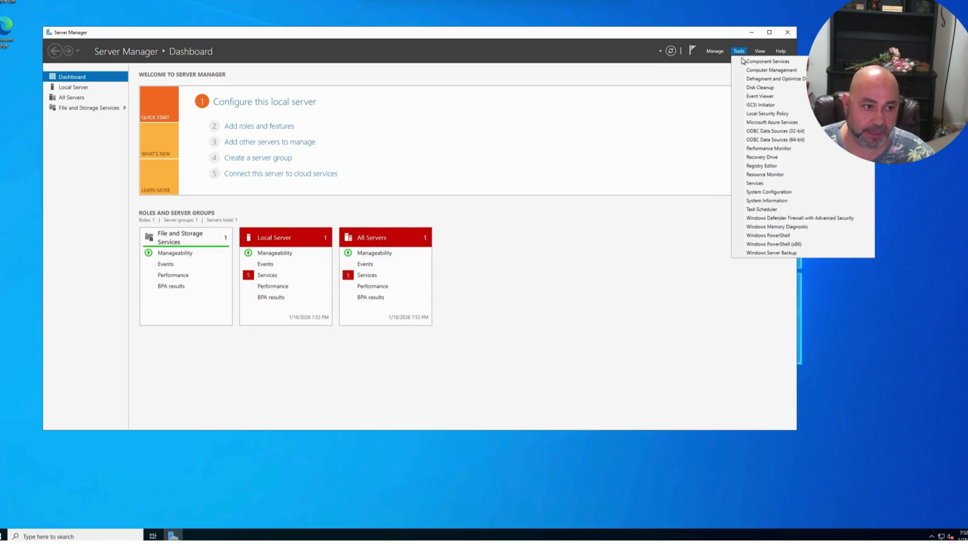
pyautogui.click(715, 51)
pyautogui.click(722, 62)
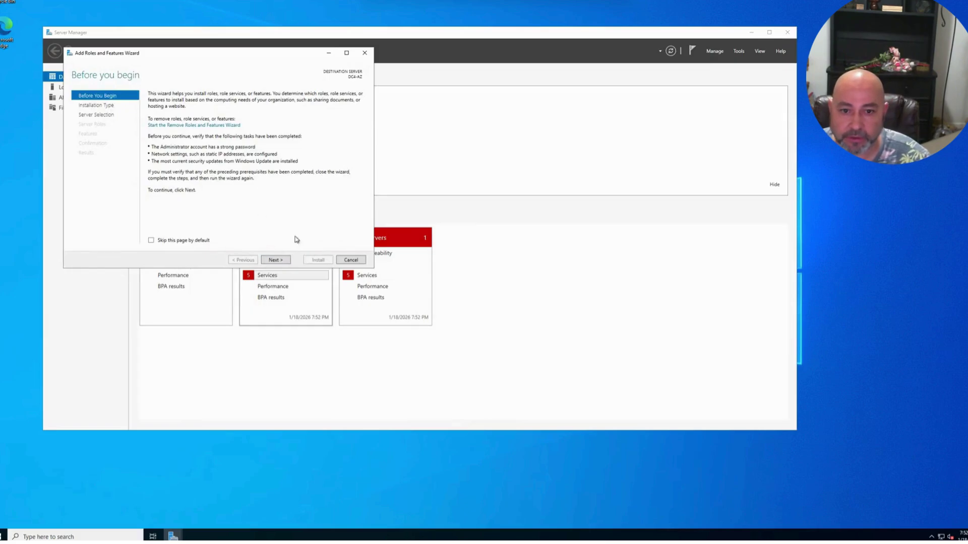
# - Select Active Directory Domain Services with its management features on DC4-AZ, then start the installation
pyautogui.click(276, 260)
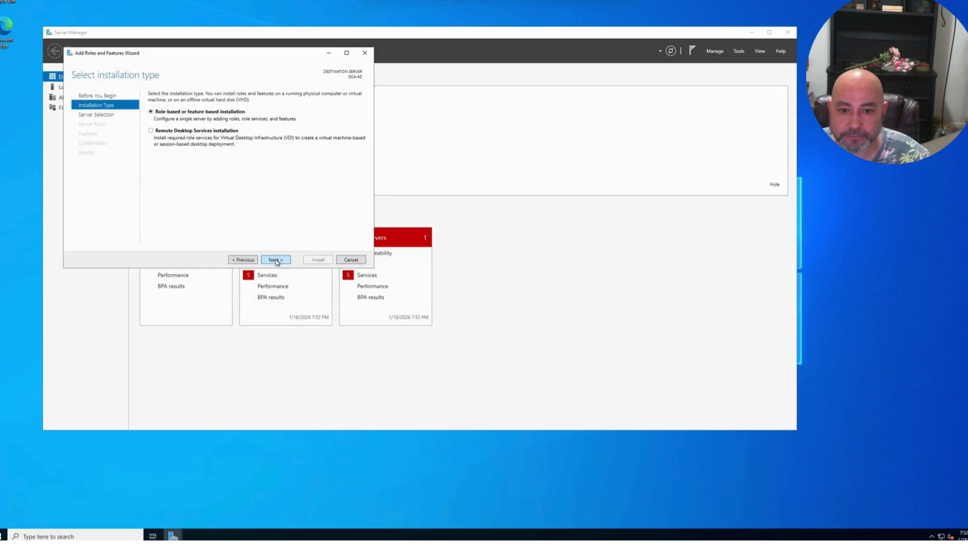
pyautogui.click(276, 260)
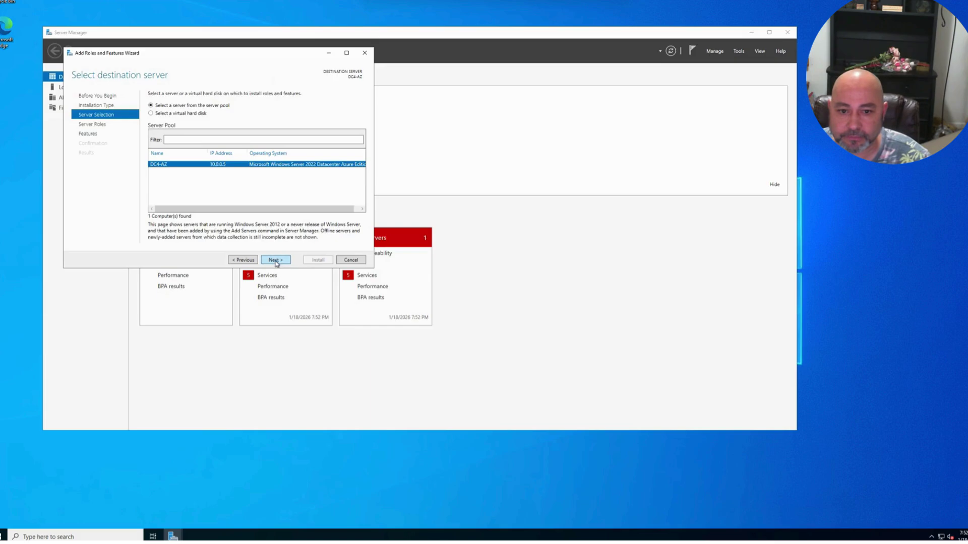
pyautogui.click(277, 261)
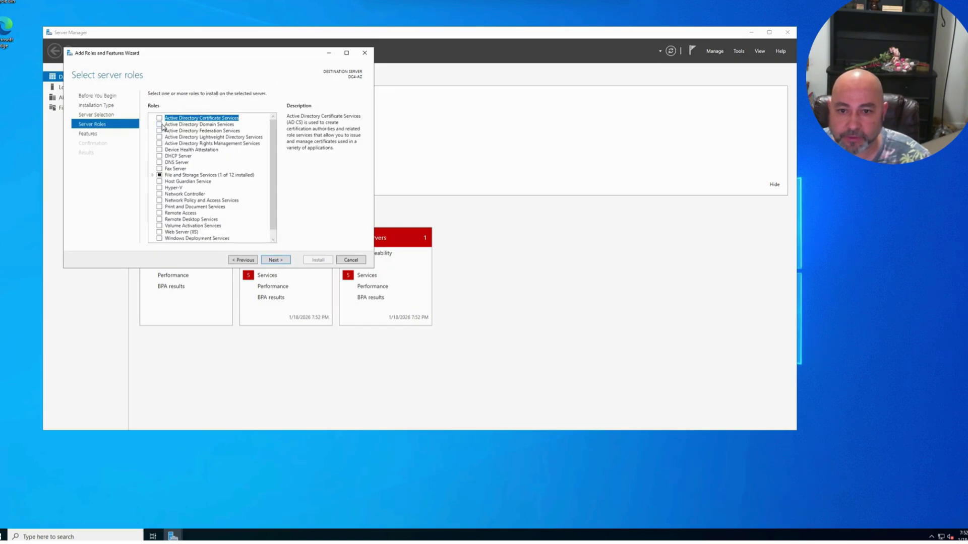
pyautogui.click(159, 124)
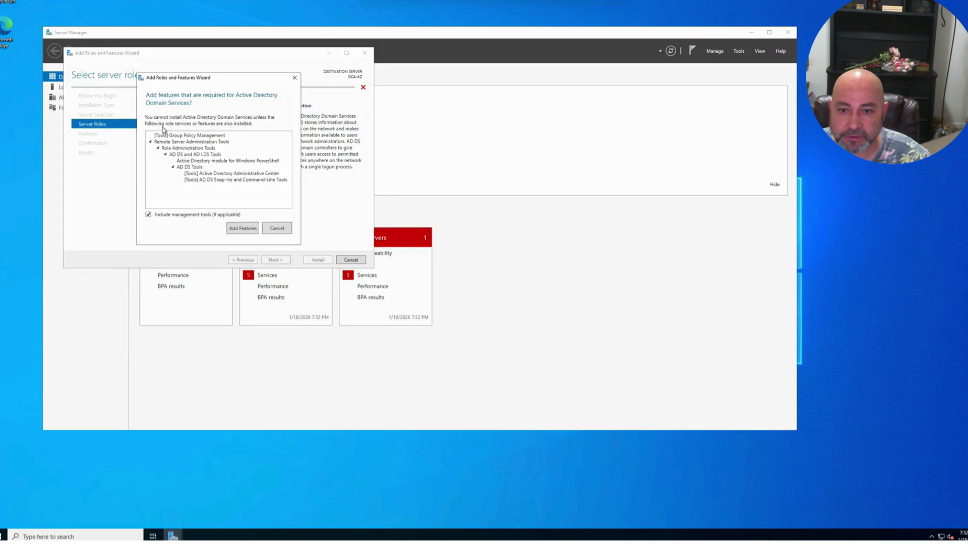
pyautogui.click(246, 231)
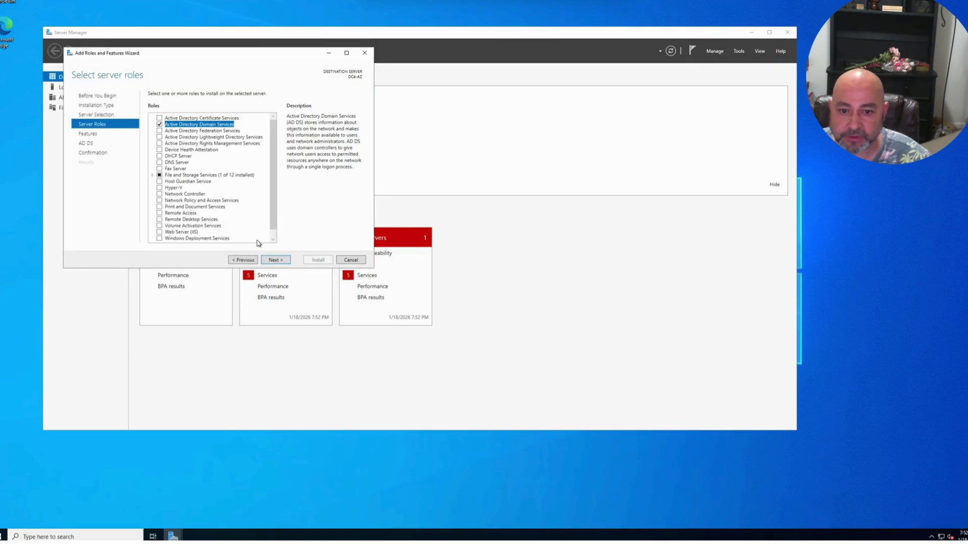
pyautogui.click(278, 263)
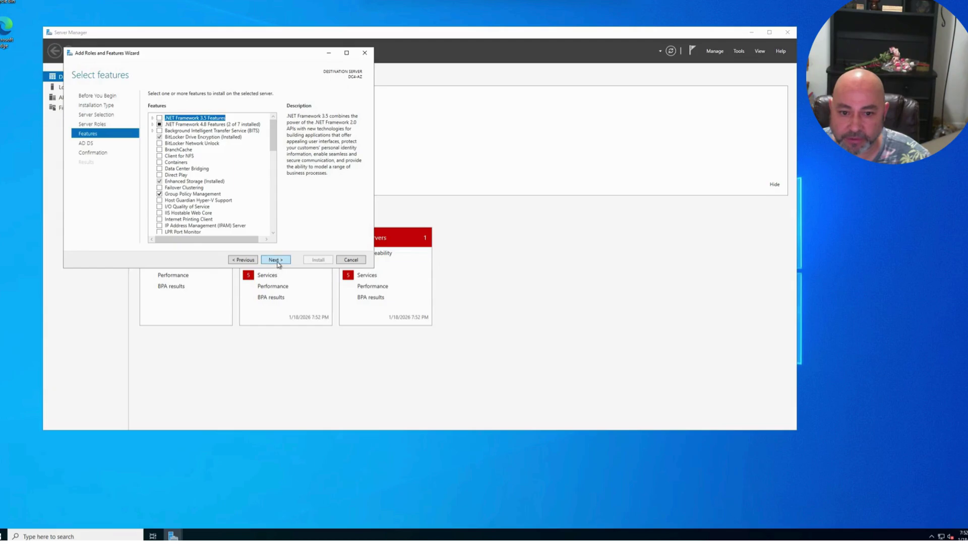
pyautogui.click(276, 264)
pyautogui.click(278, 264)
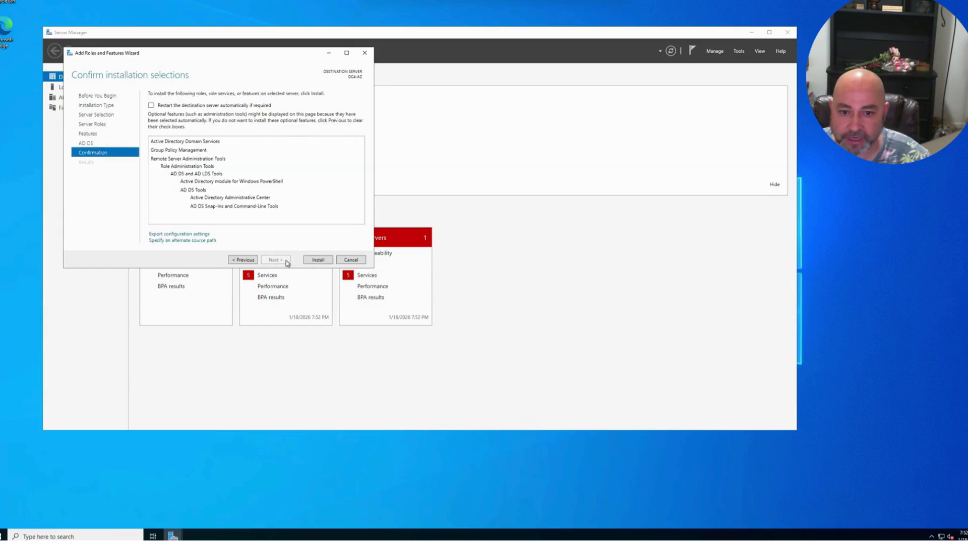
pyautogui.click(319, 260)
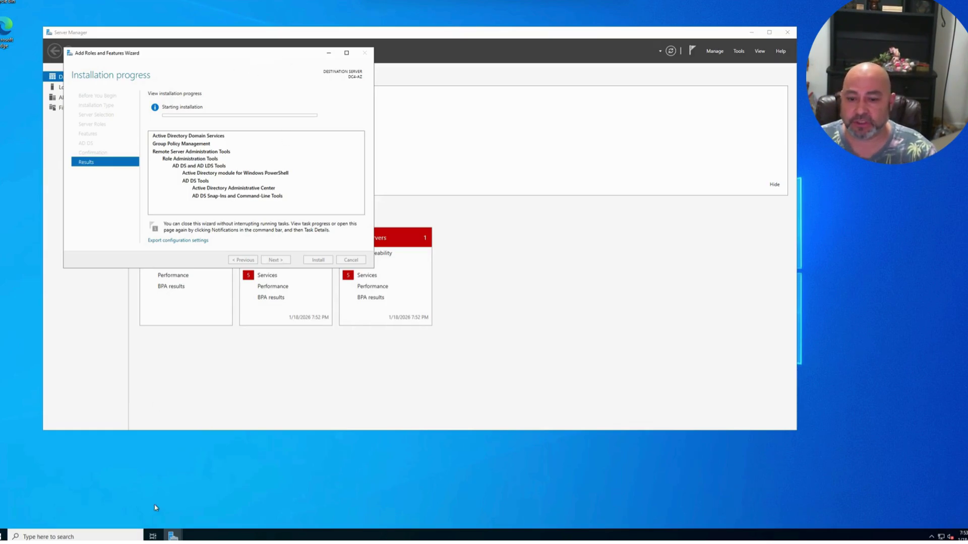
pyautogui.click(60, 87)
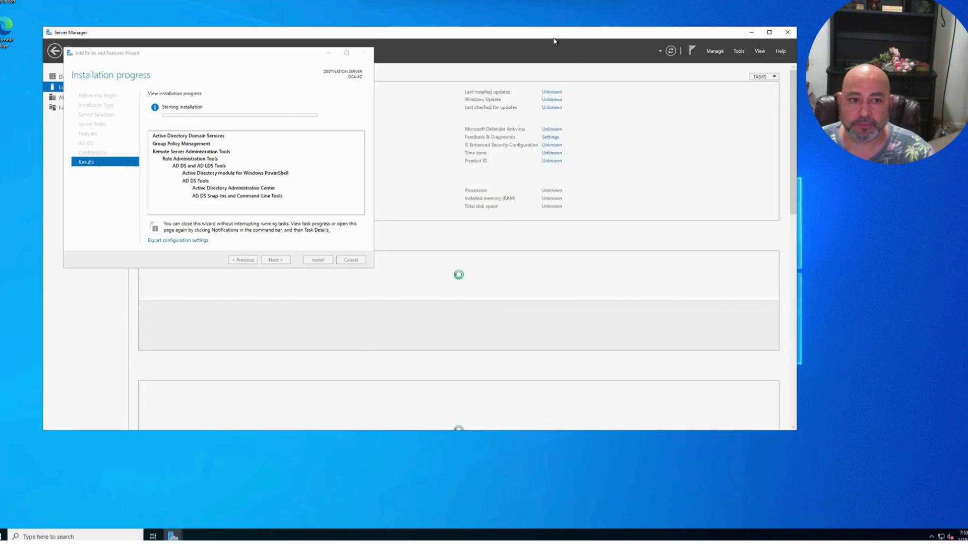
pyautogui.moveTo(261, 56); pyautogui.dragTo(439, 238)
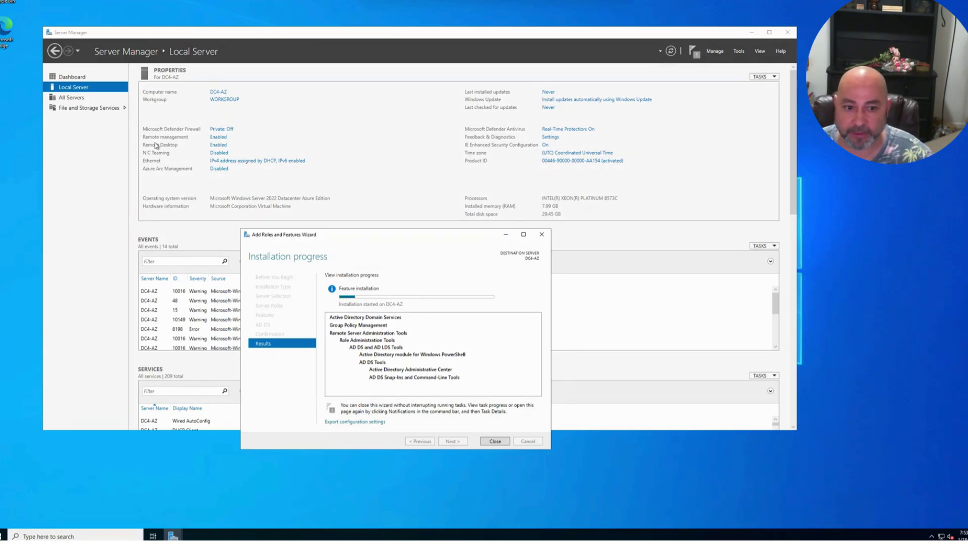
# - Begin a domain change in Computer Name/Domain Changes, then clear the Domain box and cancel, keeping WORKGROUP
pyautogui.click(222, 100)
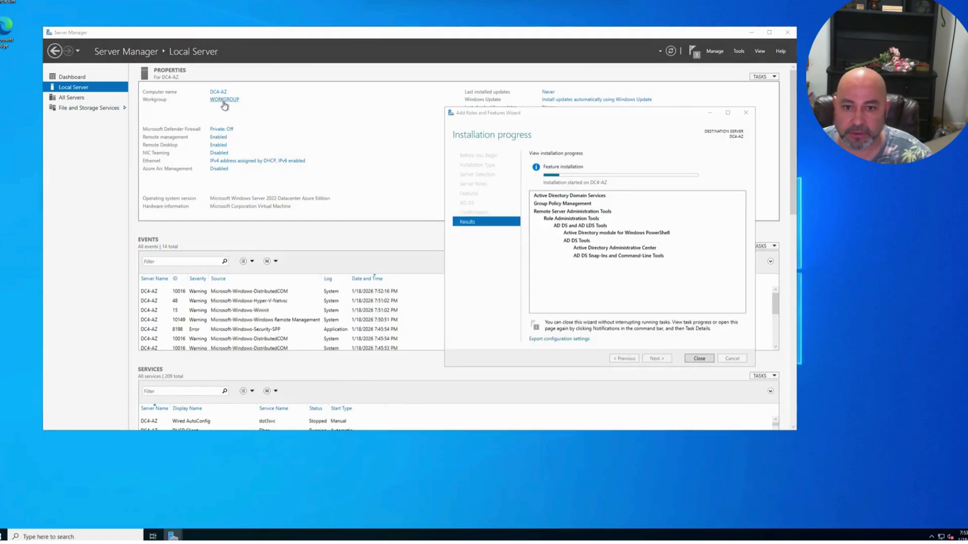
pyautogui.click(239, 184)
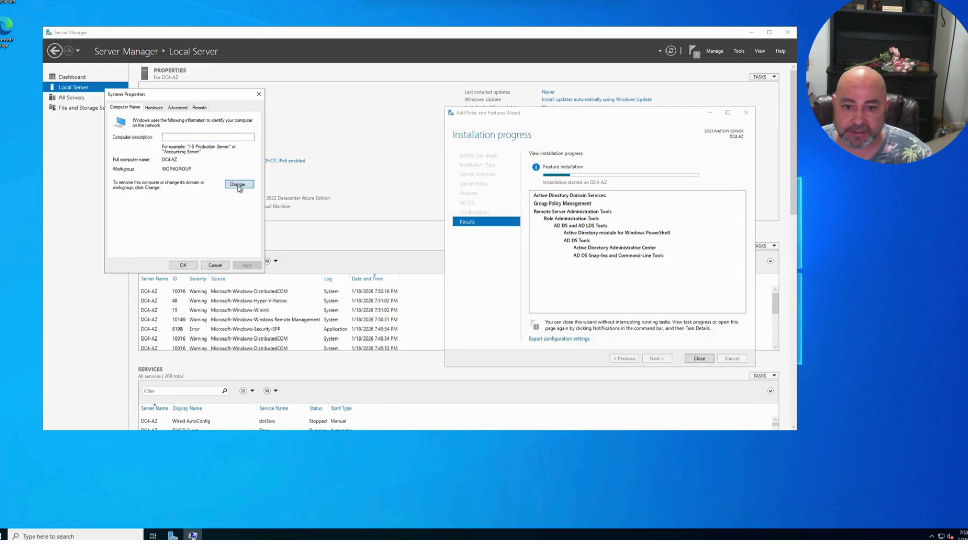
pyautogui.click(135, 202)
pyautogui.click(144, 209)
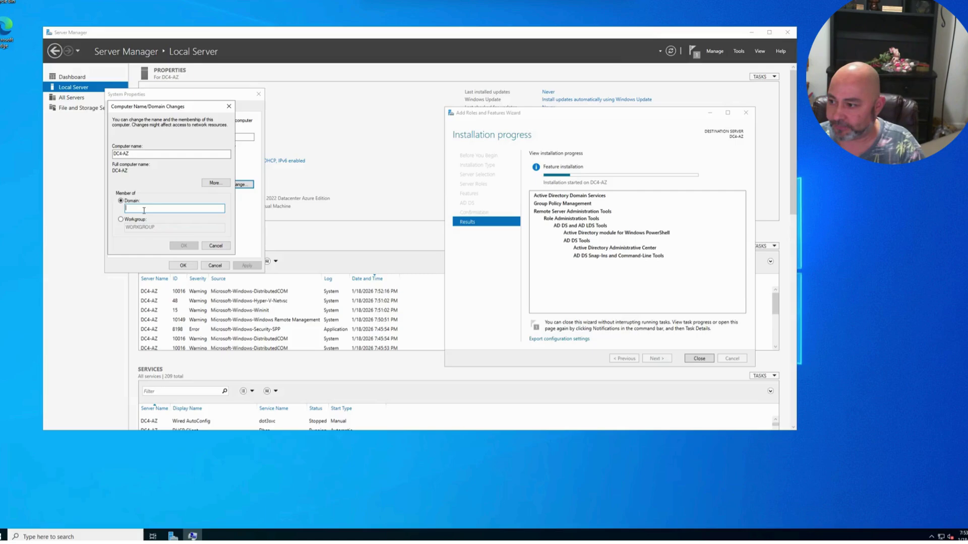
pyautogui.write('Hy')
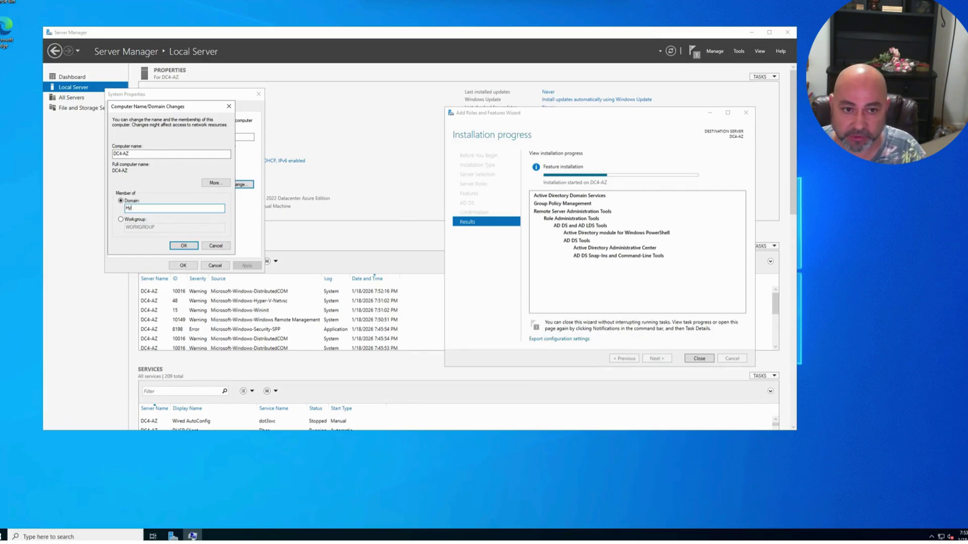
pyautogui.press('BackSpace')
pyautogui.press('BackSpace')
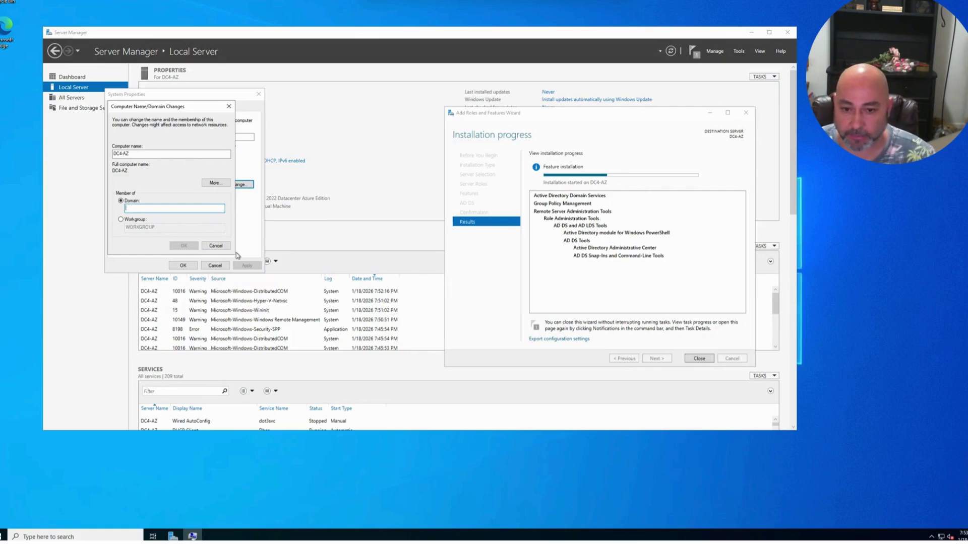
pyautogui.click(216, 245)
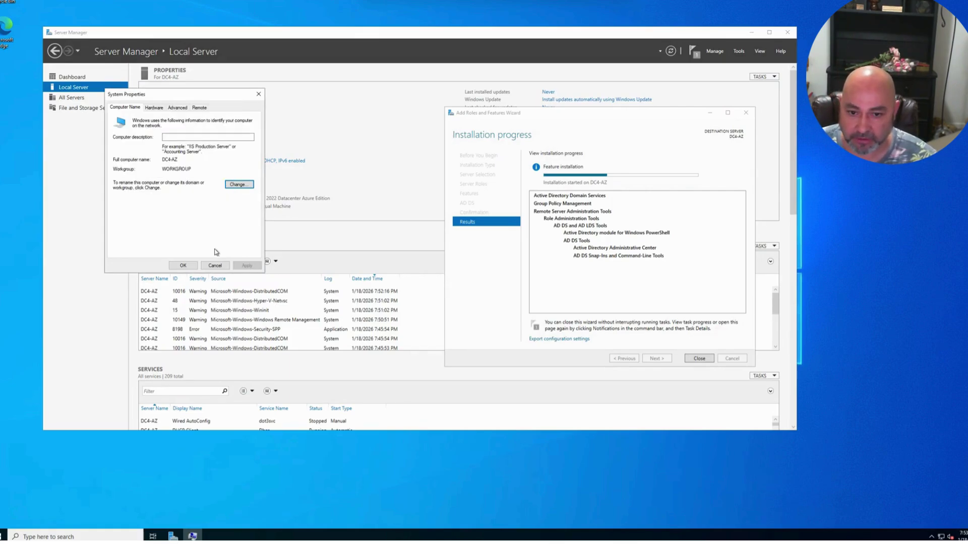
pyautogui.click(76, 534)
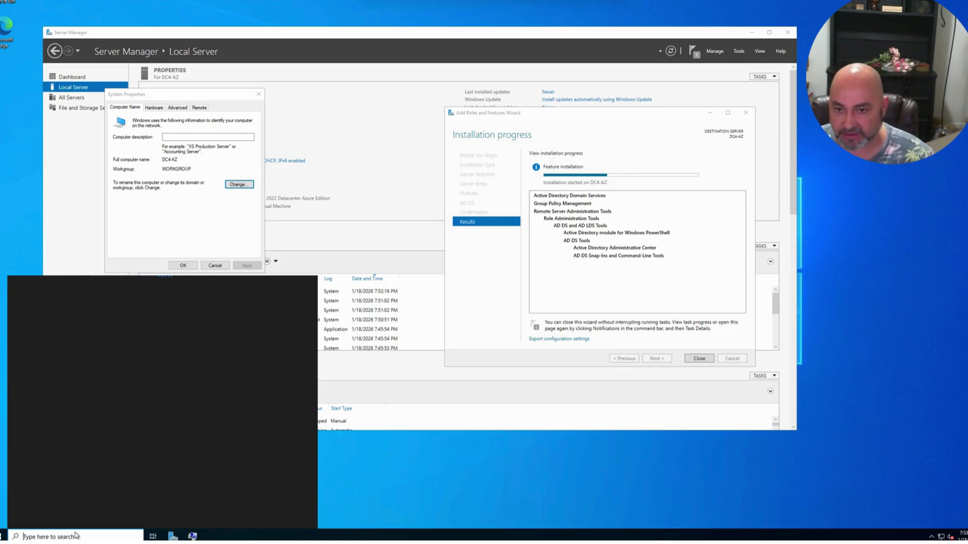
# - Open an administrator Command Prompt and ping 10.0.0.4, getting replies with 0% loss
pyautogui.write('cmd')
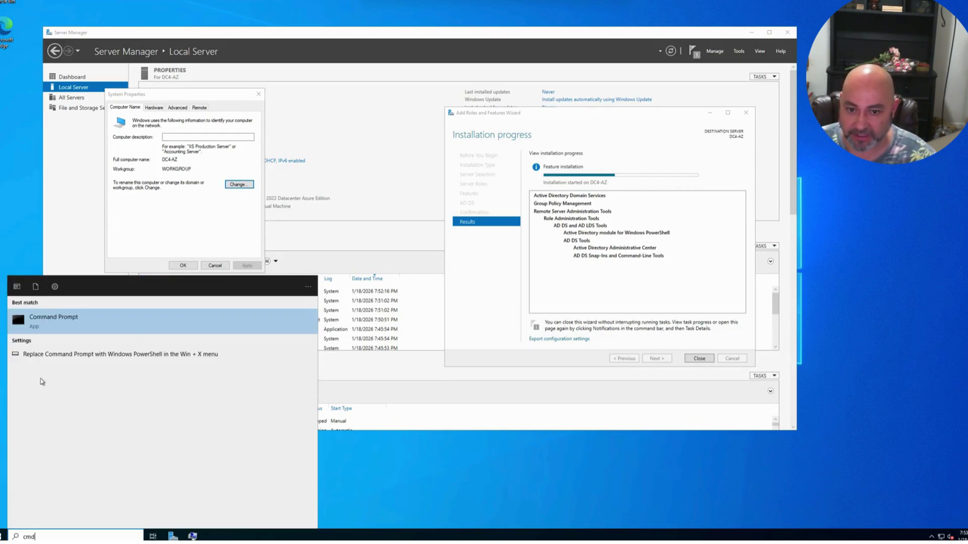
pyautogui.click(53, 320)
pyautogui.moveTo(280, 117); pyautogui.dragTo(334, 186)
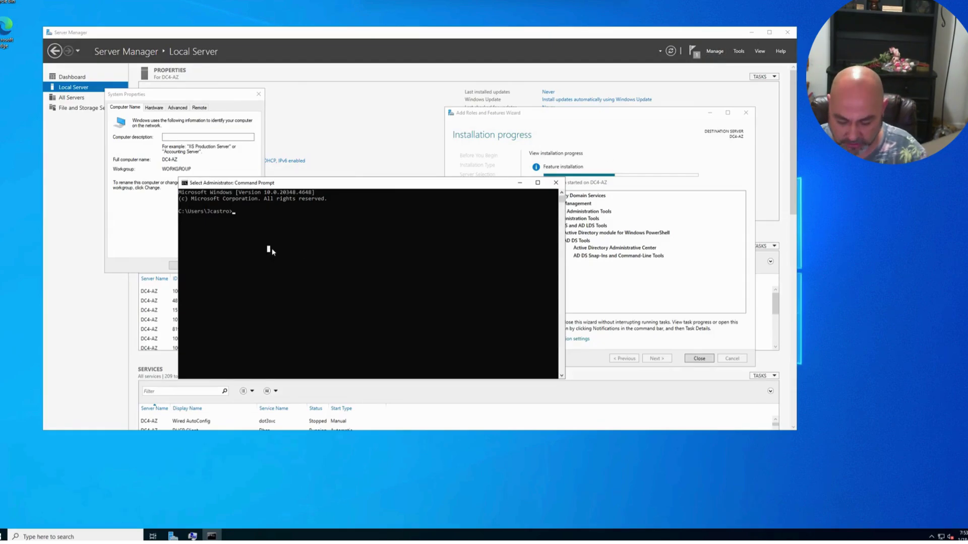
pyautogui.write('ping 10.0.0.')
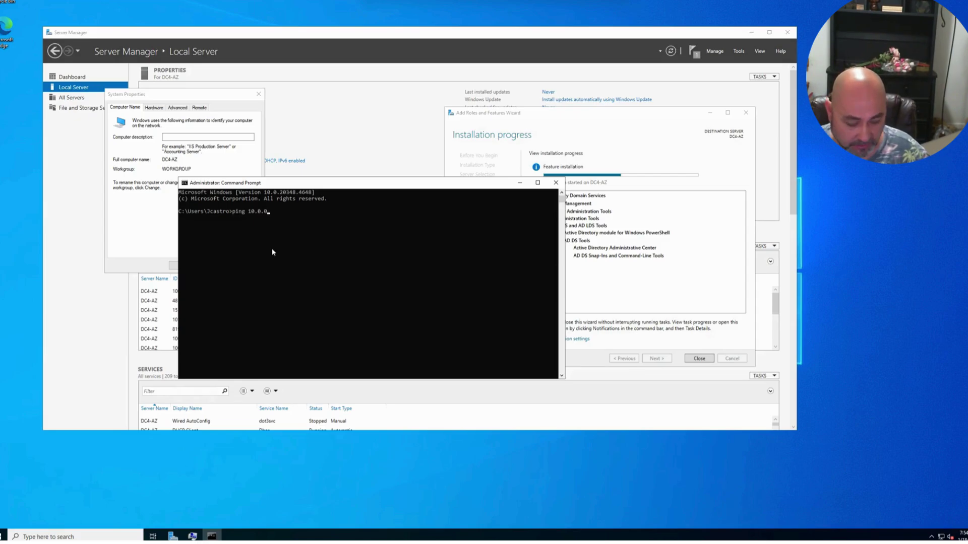
pyautogui.write('4')
pyautogui.press('Return')
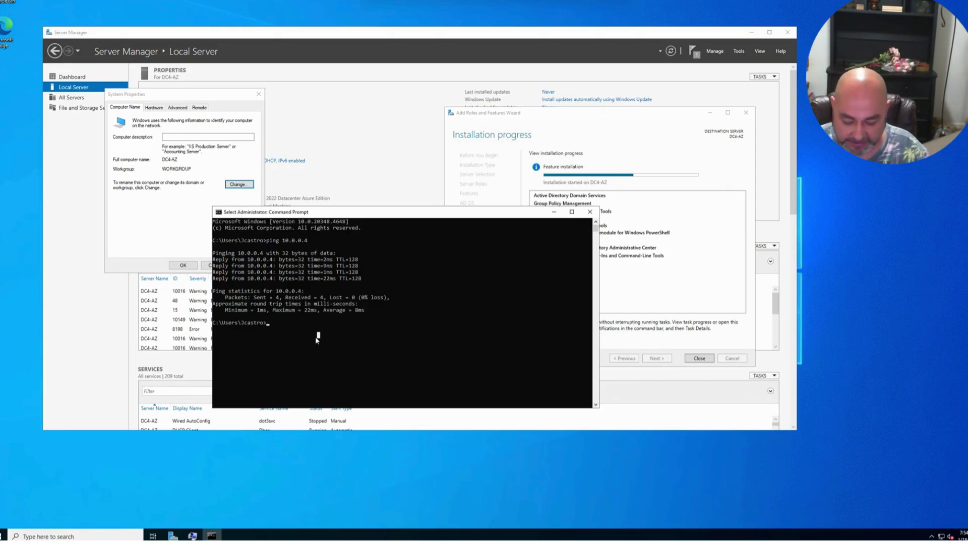
# - Run ipconfig to confirm this server's IPv4 address is 10.0.0.5, then reopen Computer Name/Domain Changes
pyautogui.write('ipconig')
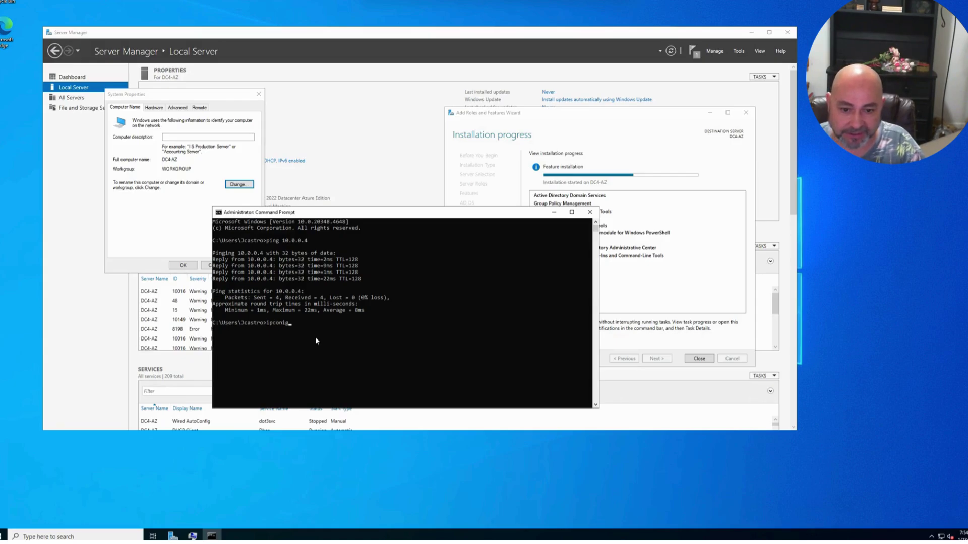
pyautogui.write('fig')
pyautogui.press('Return')
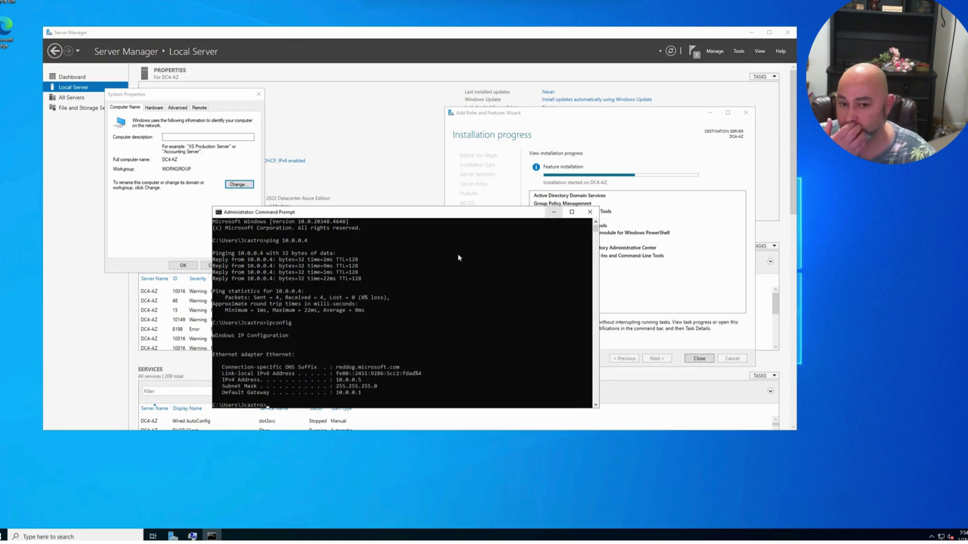
pyautogui.click(553, 212)
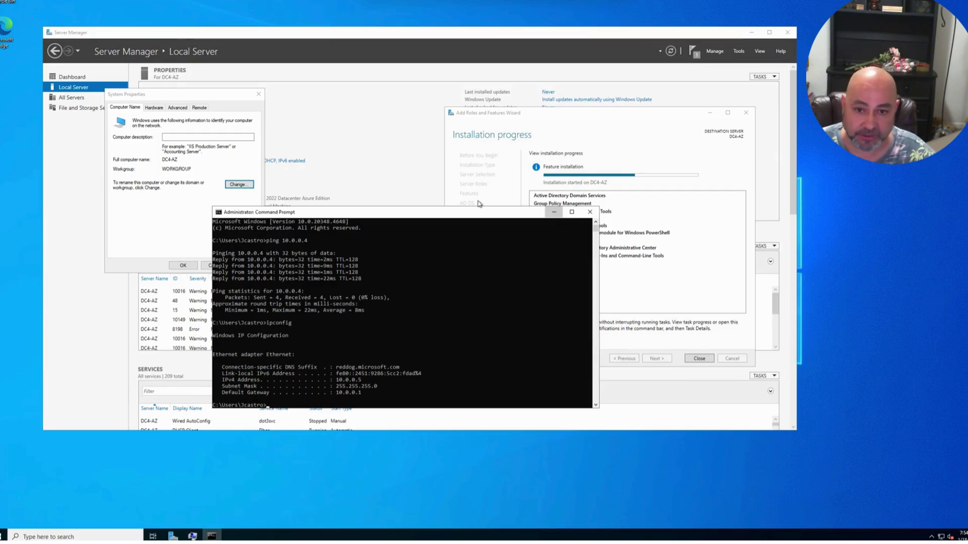
pyautogui.click(238, 184)
# - Enter Hyperv.local as the domain, then cancel the join, close System Properties and the installation results
pyautogui.click(133, 201)
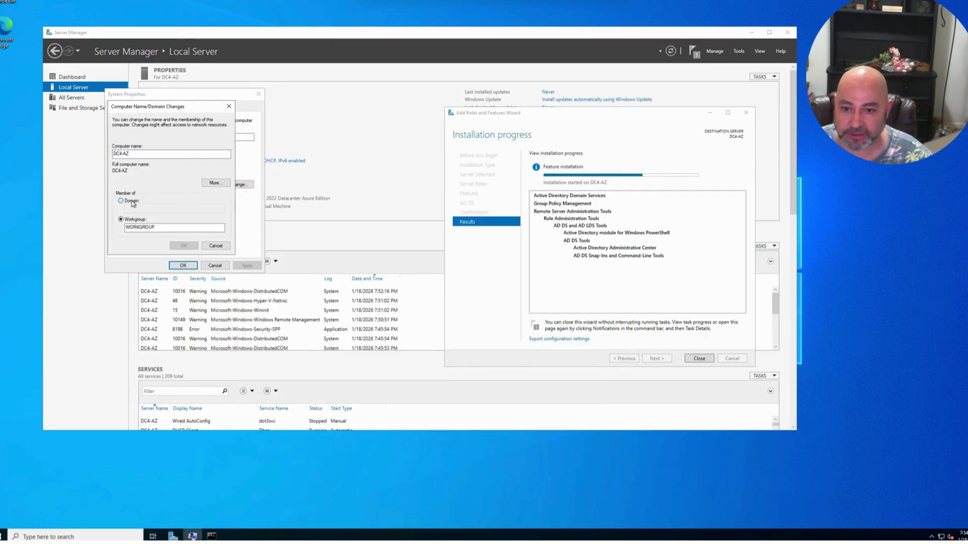
pyautogui.write('Hyperv.local')
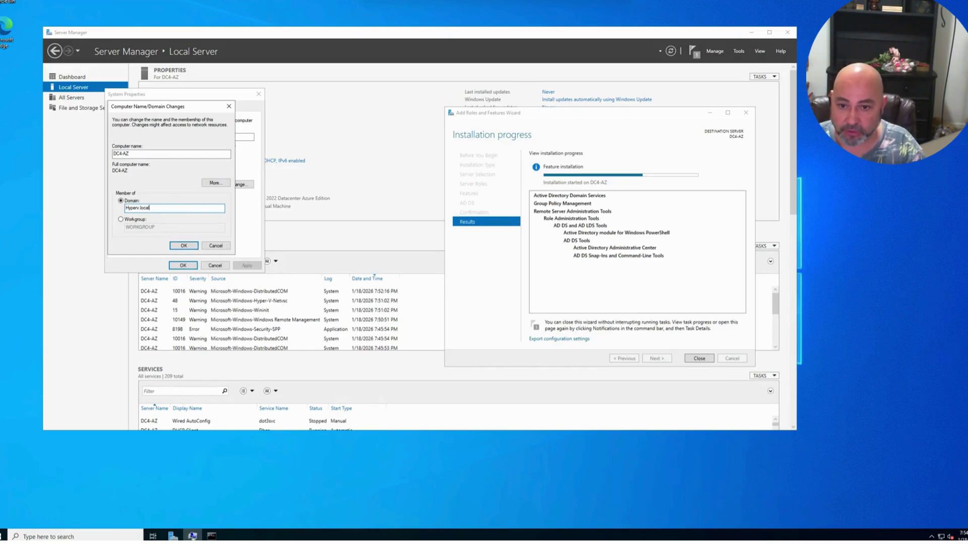
pyautogui.press('Return')
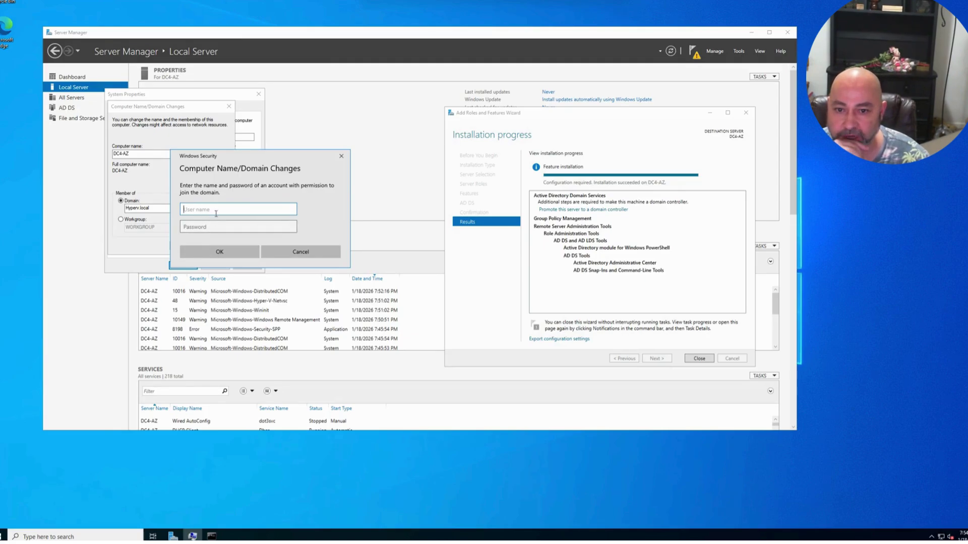
pyautogui.click(301, 252)
pyautogui.click(215, 244)
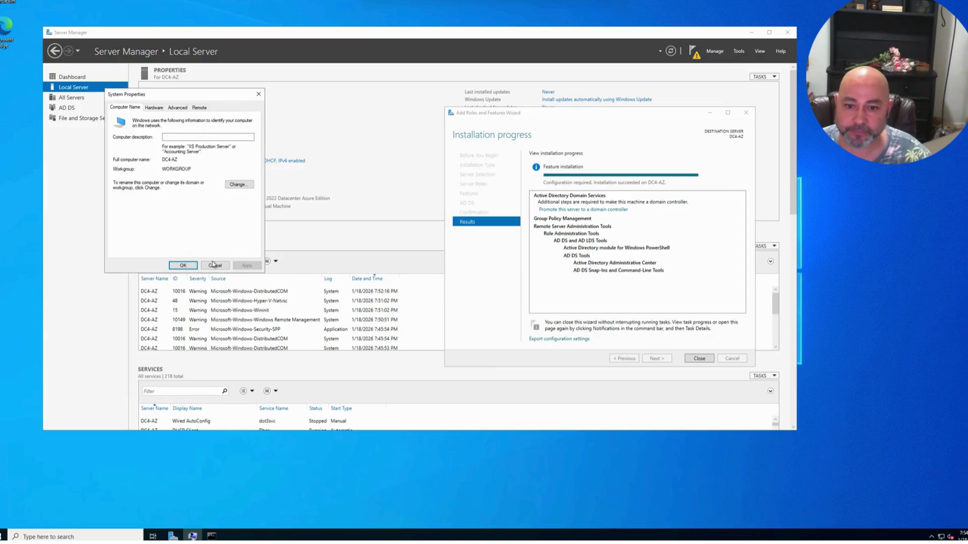
pyautogui.click(213, 266)
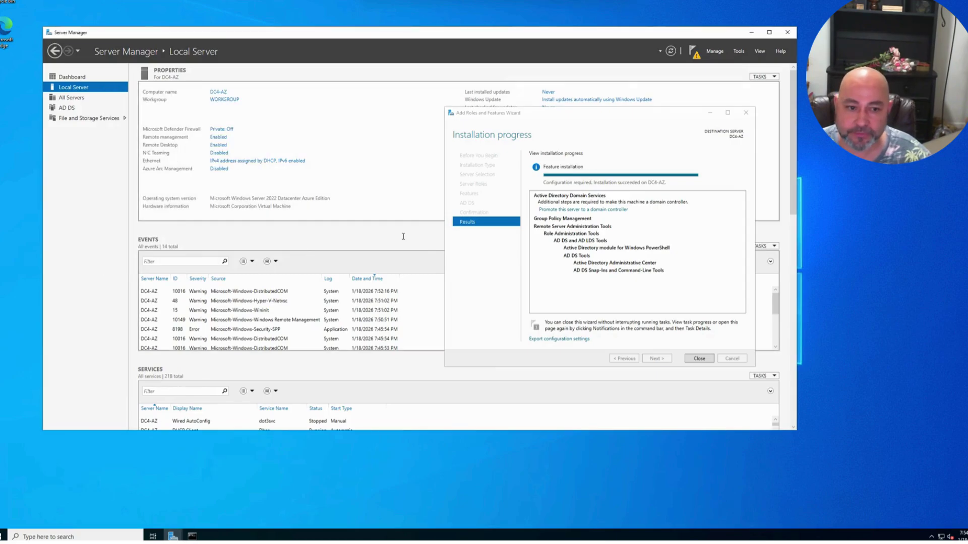
pyautogui.click(699, 359)
# - From the notifications flag, choose 'Promote this server to a domain controller'
pyautogui.click(695, 55)
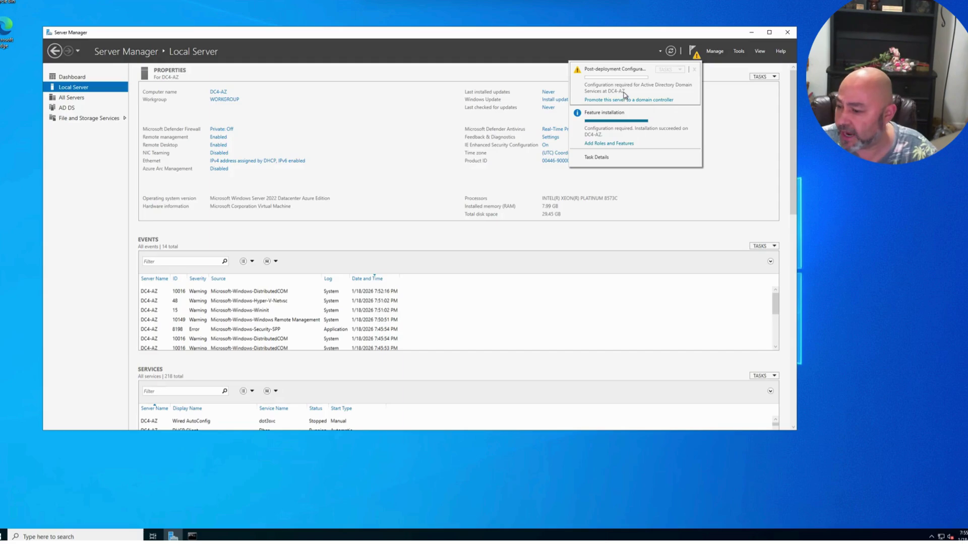
pyautogui.click(629, 100)
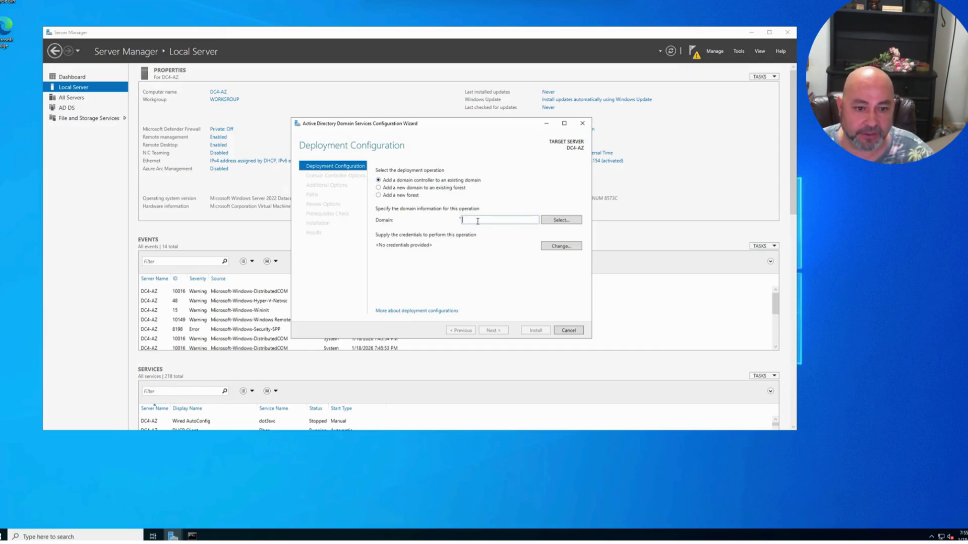
# - Enter the hyperv domain administrator account and its password as the deployment credentials
pyautogui.click(561, 246)
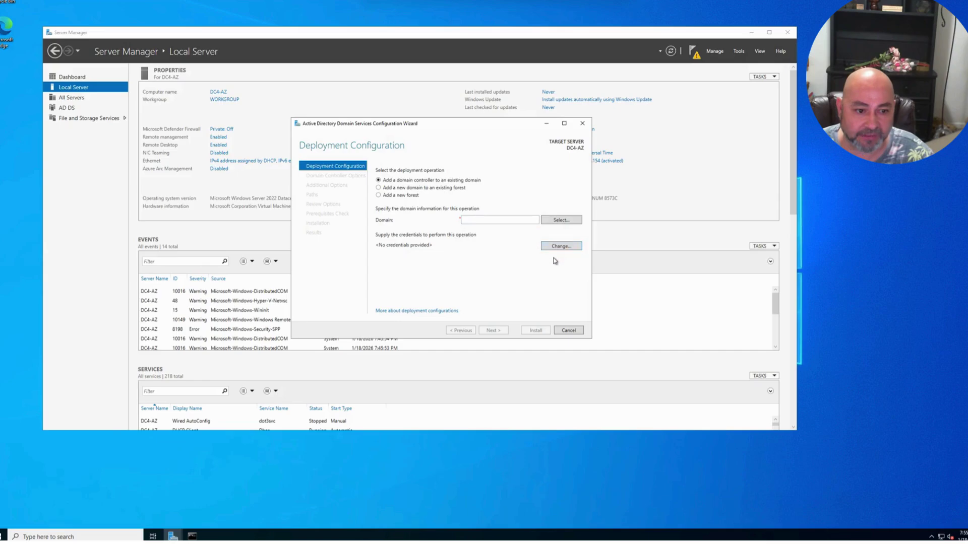
pyautogui.write('hyperv')
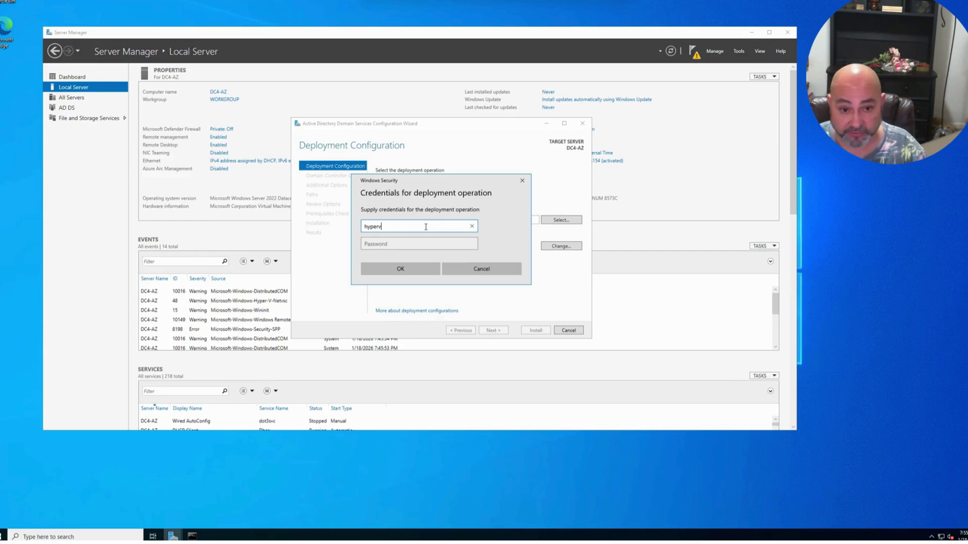
pyautogui.write('\\A')
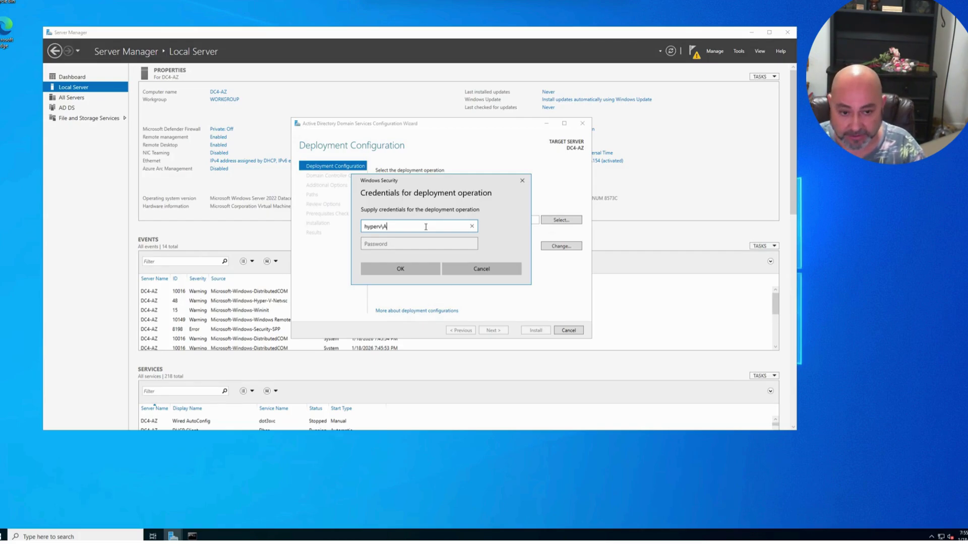
pyautogui.write('dmin26')
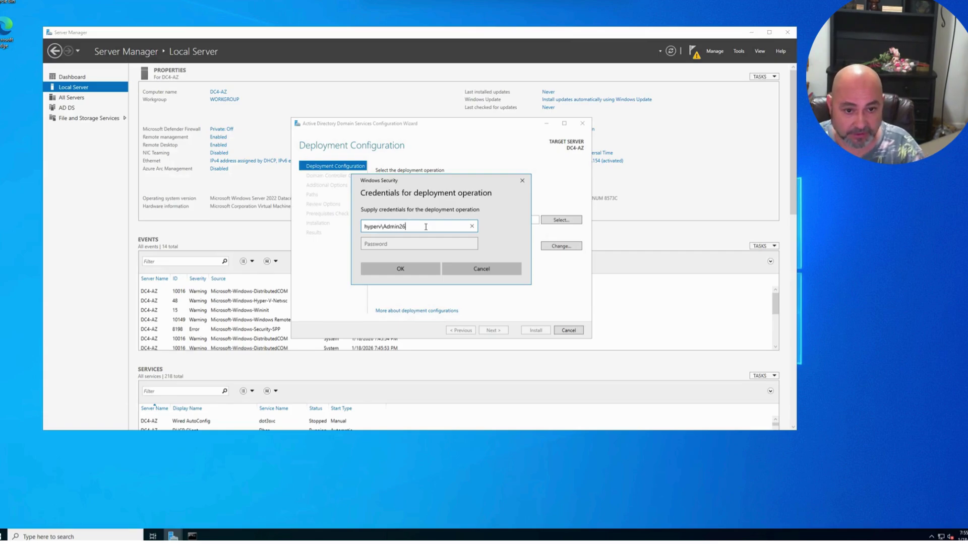
pyautogui.press('Tab')
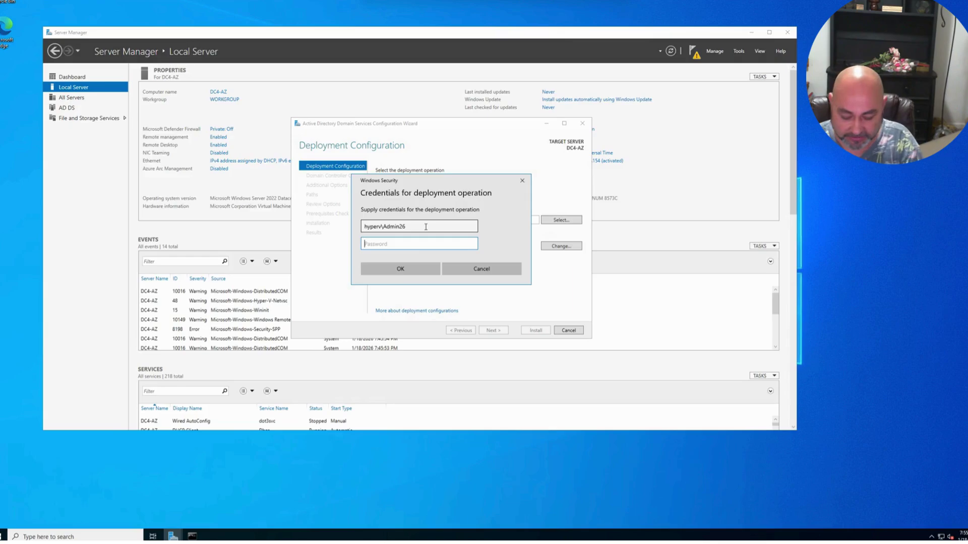
pyautogui.write('*************')
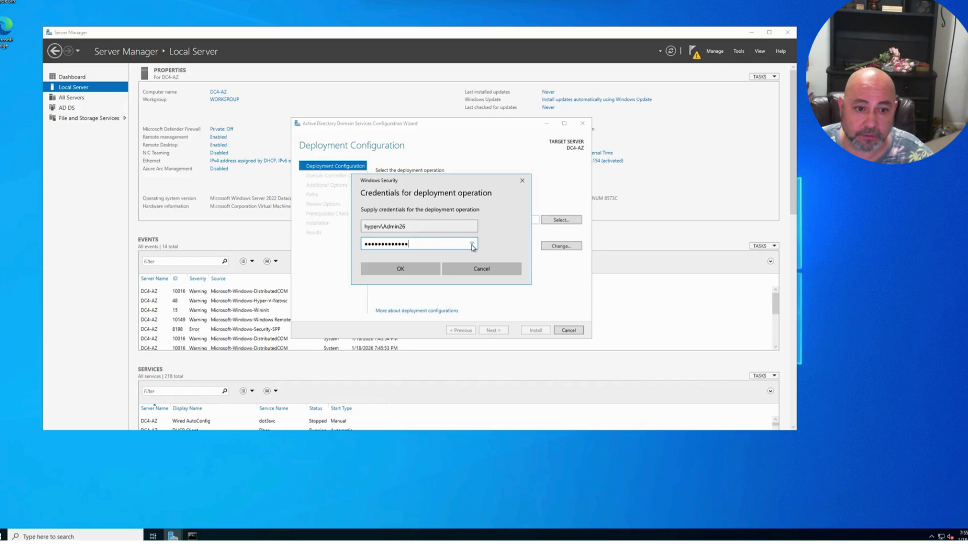
pyautogui.click(409, 270)
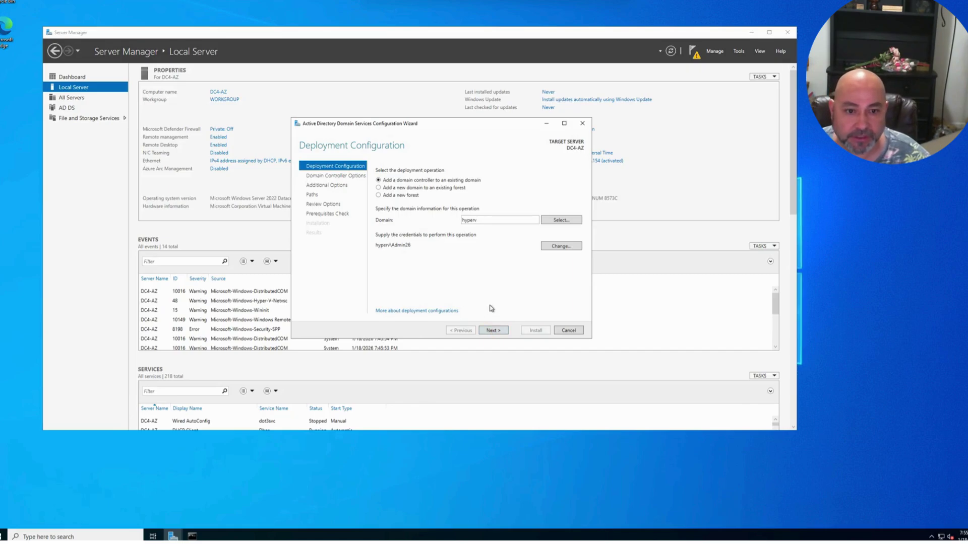
# - After the contact error, change the domain from hyperv to hyperv.local and advance to Domain Controller Options
pyautogui.click(493, 330)
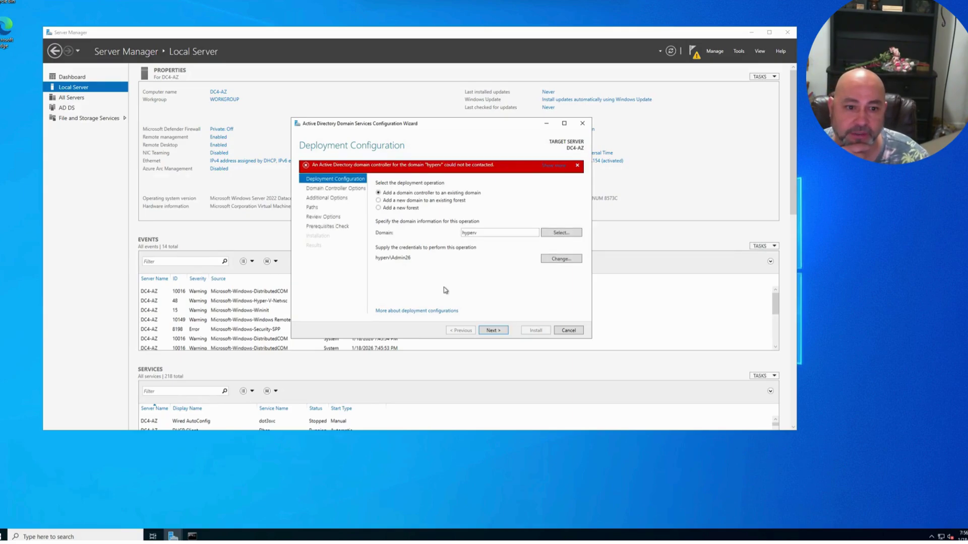
pyautogui.doubleClick(482, 234)
pyautogui.click(498, 234)
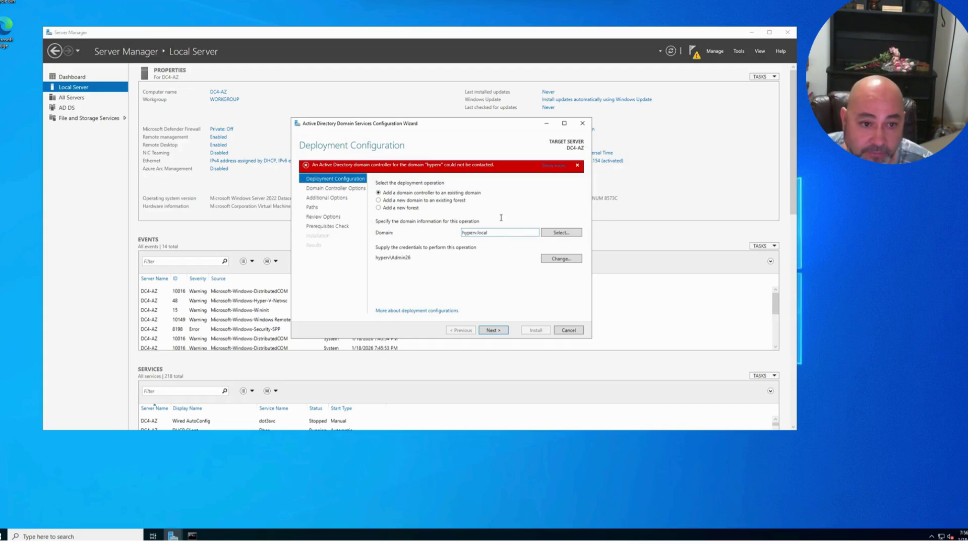
pyautogui.moveTo(327, 170)
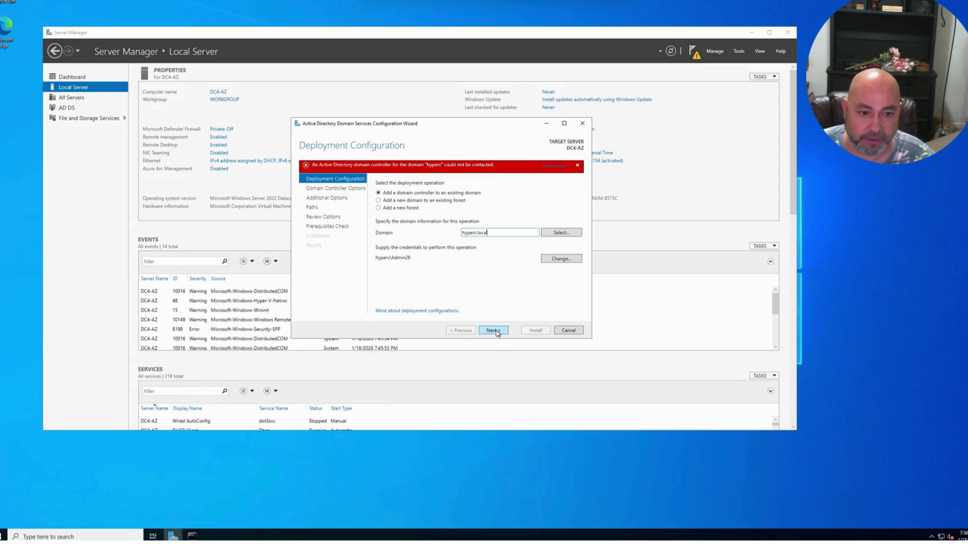
pyautogui.click(493, 331)
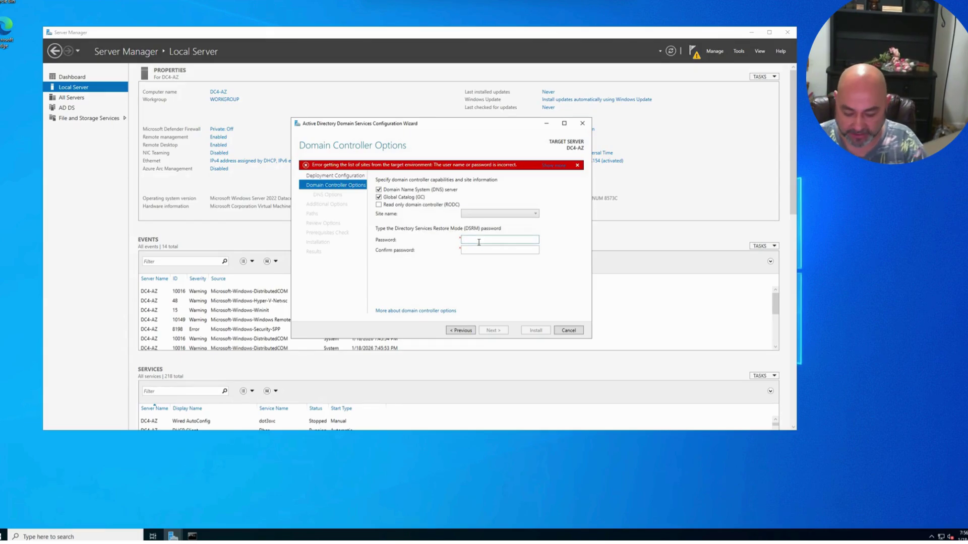
# - Enter the DSRM password and confirmation, try the site name list, and dismiss the credentials error
pyautogui.write('***')
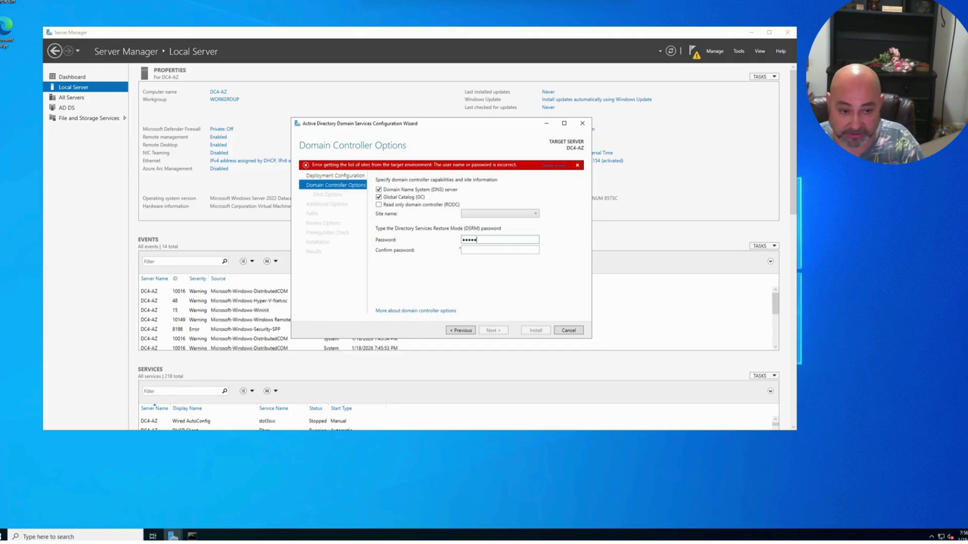
pyautogui.click(491, 250)
pyautogui.write('***')
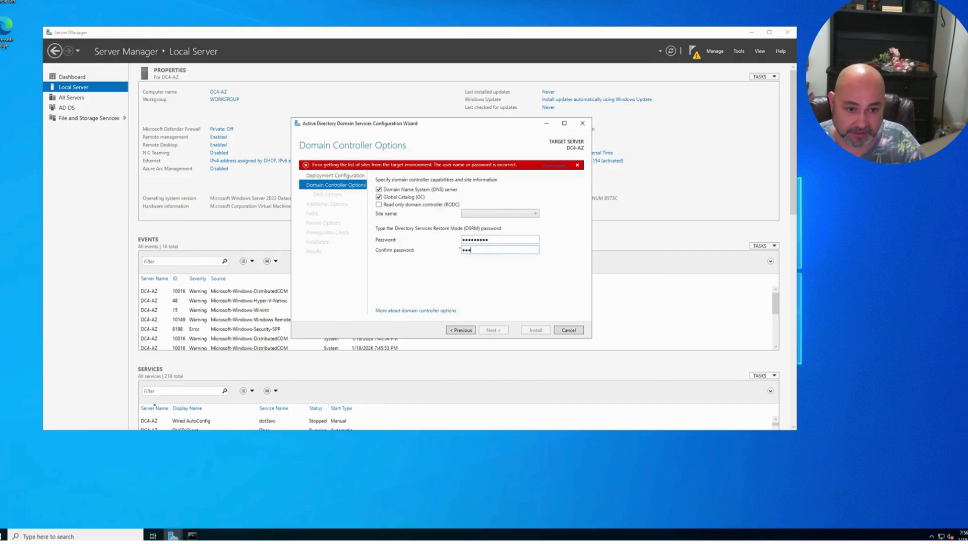
pyautogui.write('**')
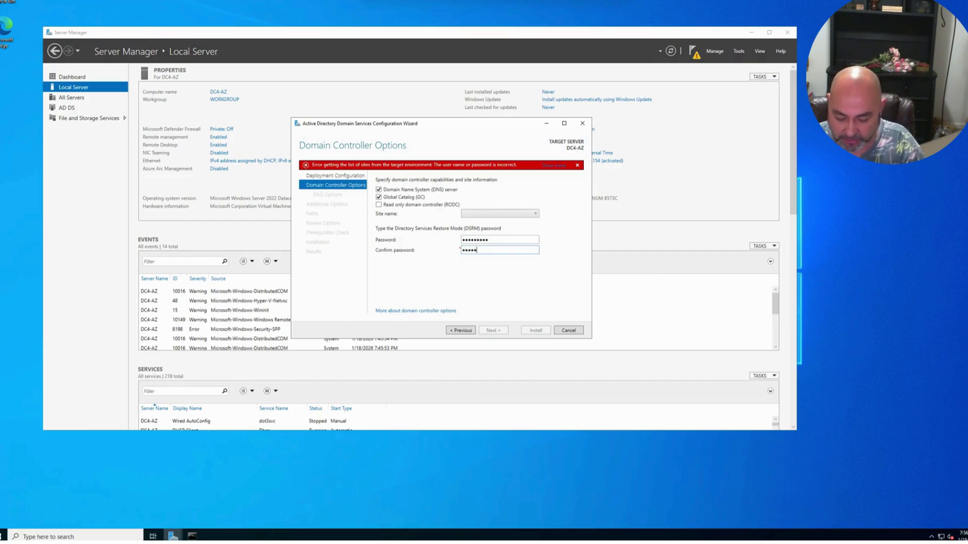
pyautogui.write('****')
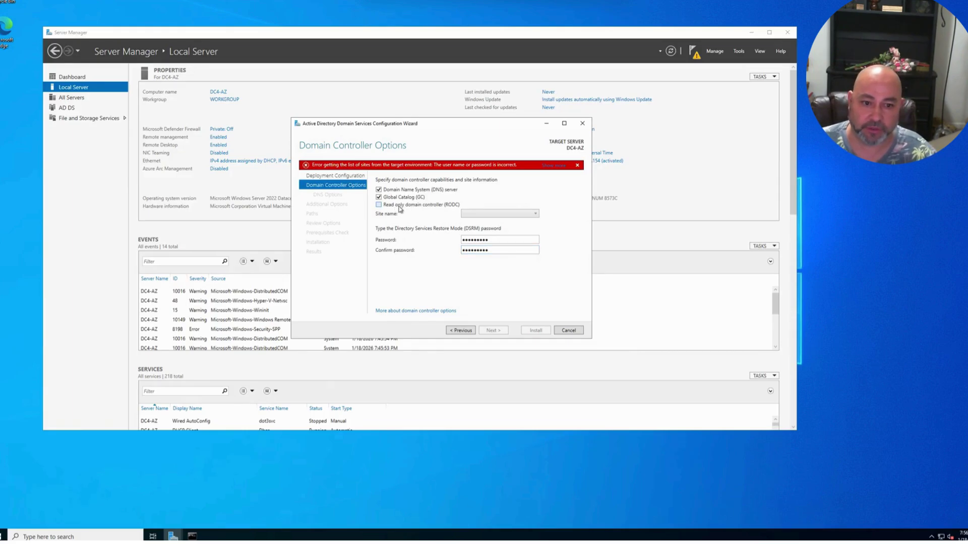
pyautogui.click(502, 213)
pyautogui.click(503, 212)
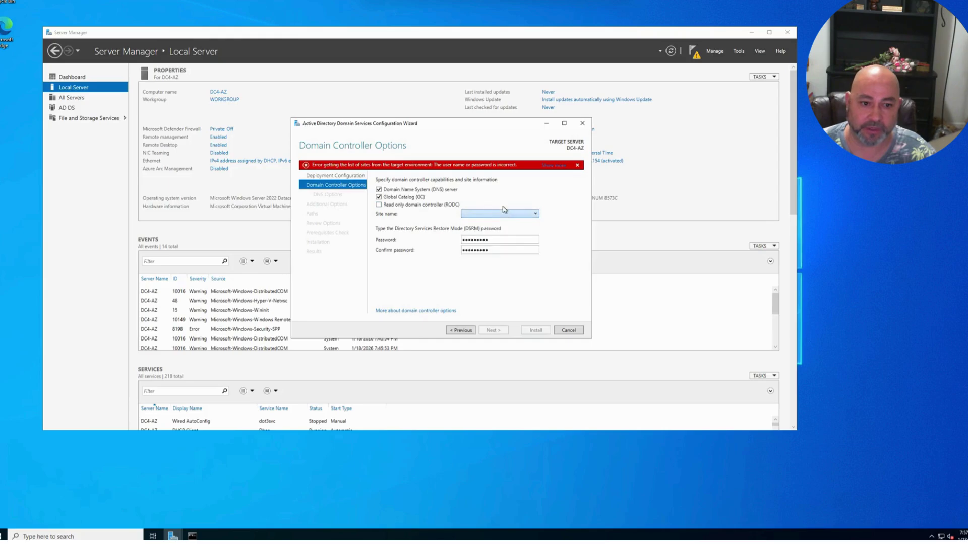
pyautogui.click(411, 208)
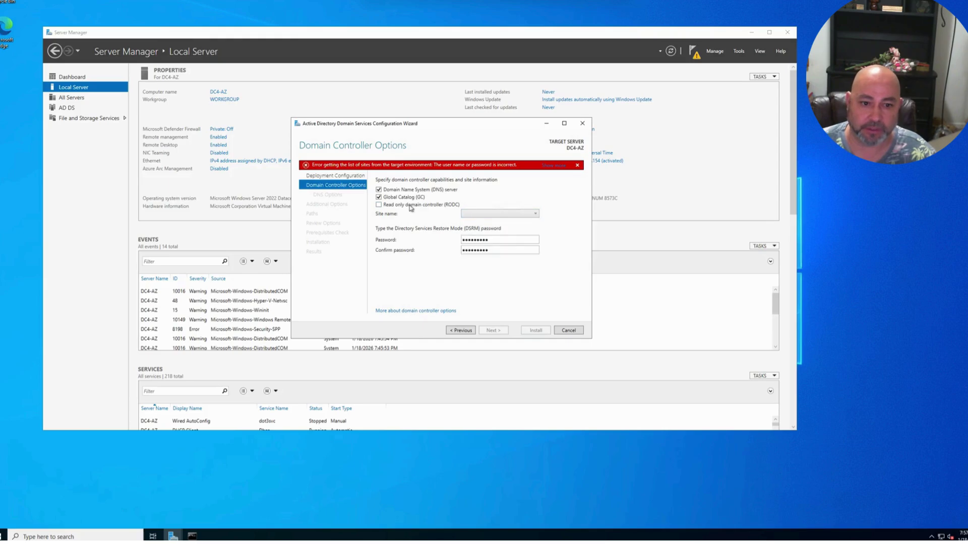
pyautogui.click(505, 250)
pyautogui.click(577, 165)
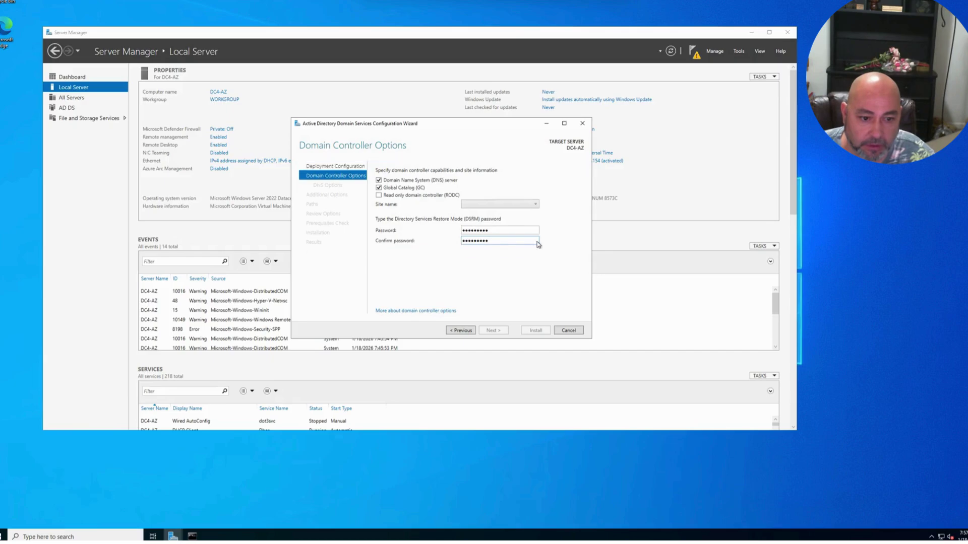
# - Retype both DSRM passwords after revisiting the site list, then go back to Deployment Configuration
pyautogui.click(462, 330)
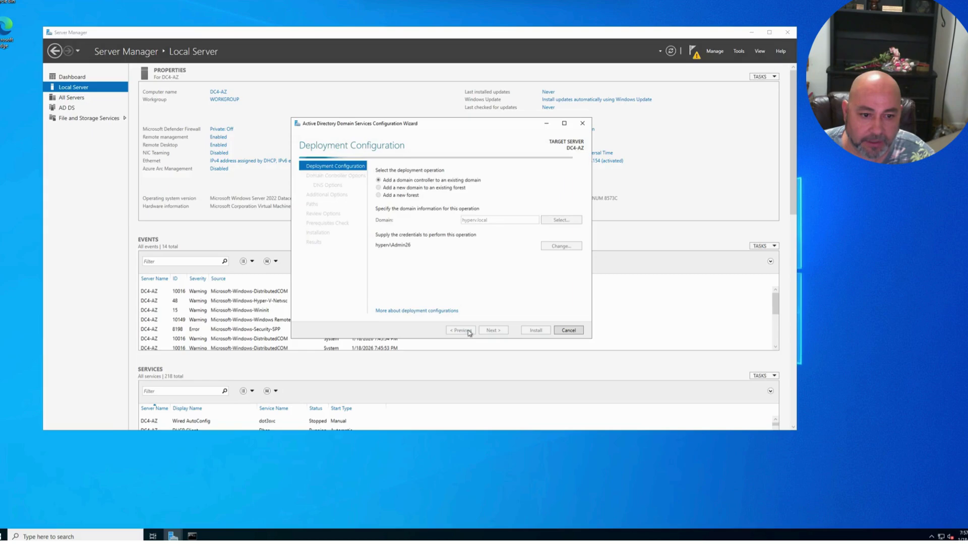
pyautogui.click(493, 331)
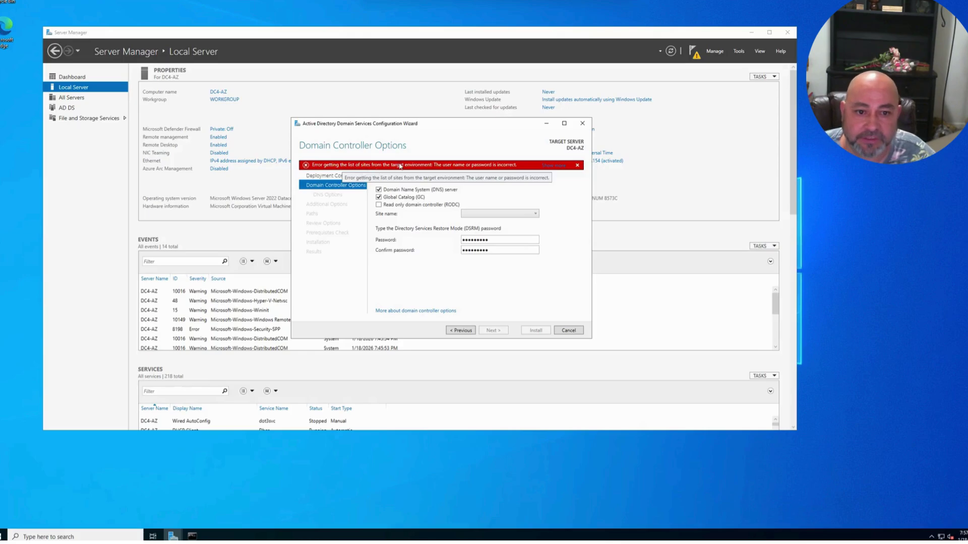
pyautogui.click(506, 213)
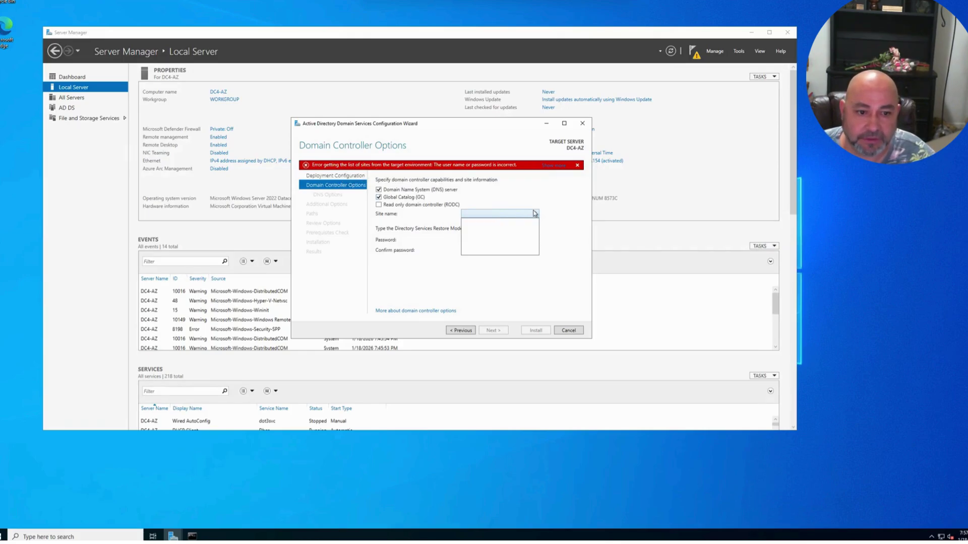
pyautogui.click(509, 216)
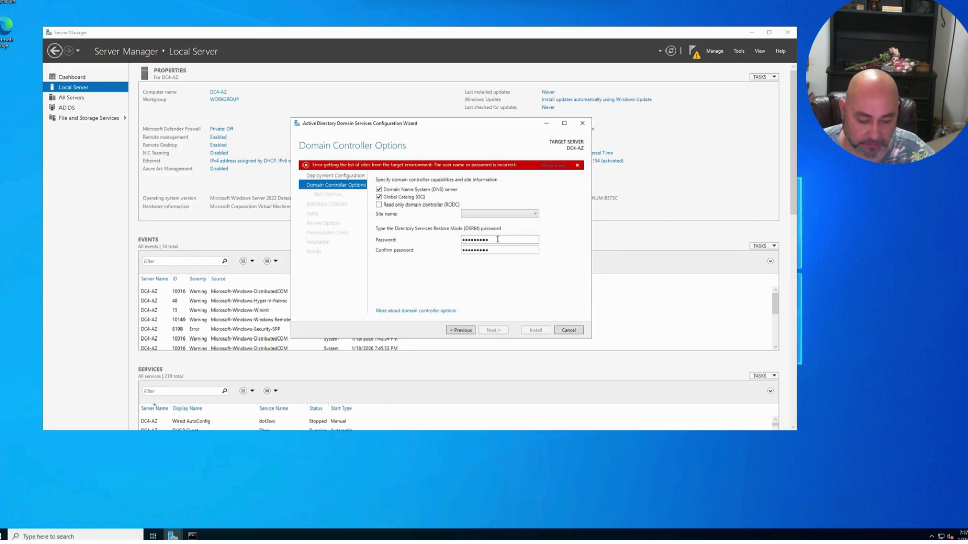
pyautogui.press('BackSpace')
pyautogui.press('BackSpace')
pyautogui.press('BackSpace')
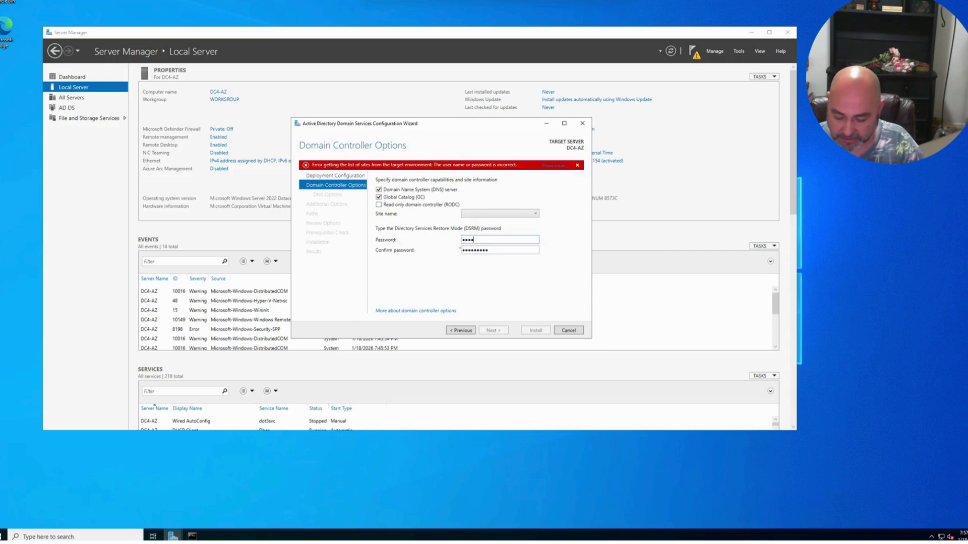
pyautogui.write('***')
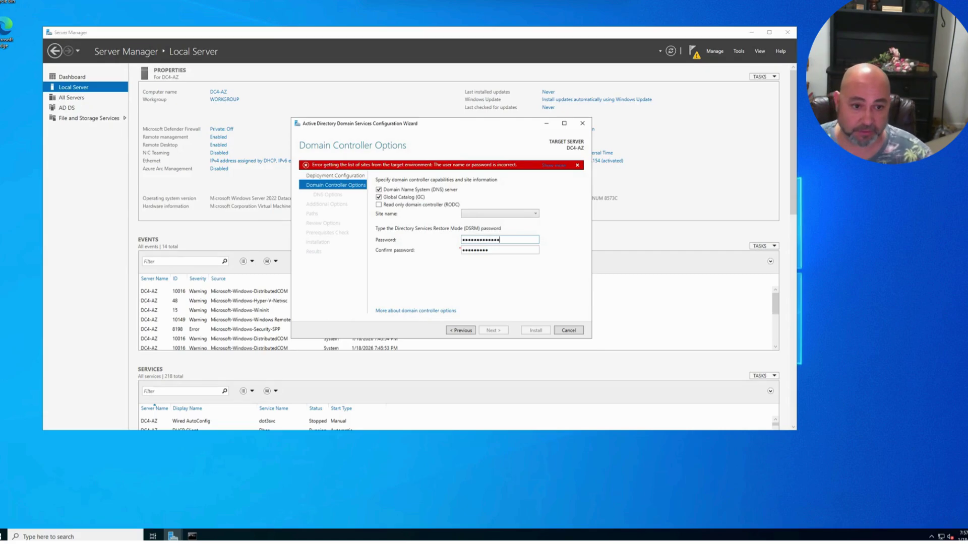
pyautogui.click(505, 249)
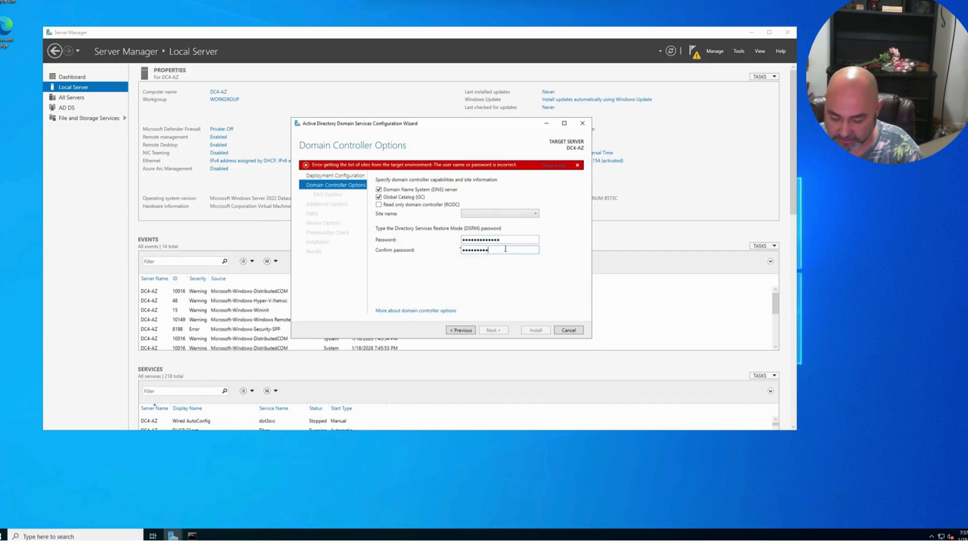
pyautogui.write('*************')
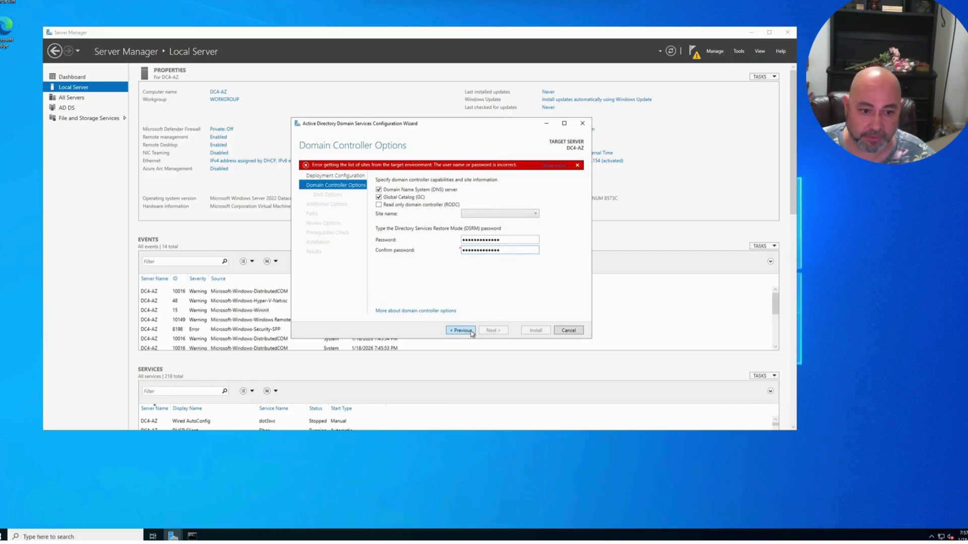
pyautogui.click(468, 331)
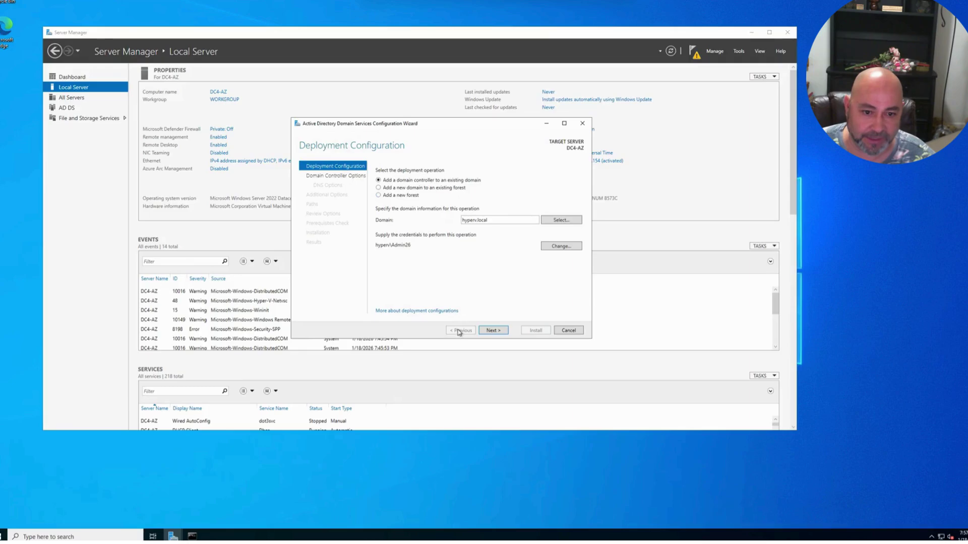
# - Replace the promotion credentials with the HyperV.local domain administrator account and its password
pyautogui.click(576, 223)
pyautogui.click(146, 101)
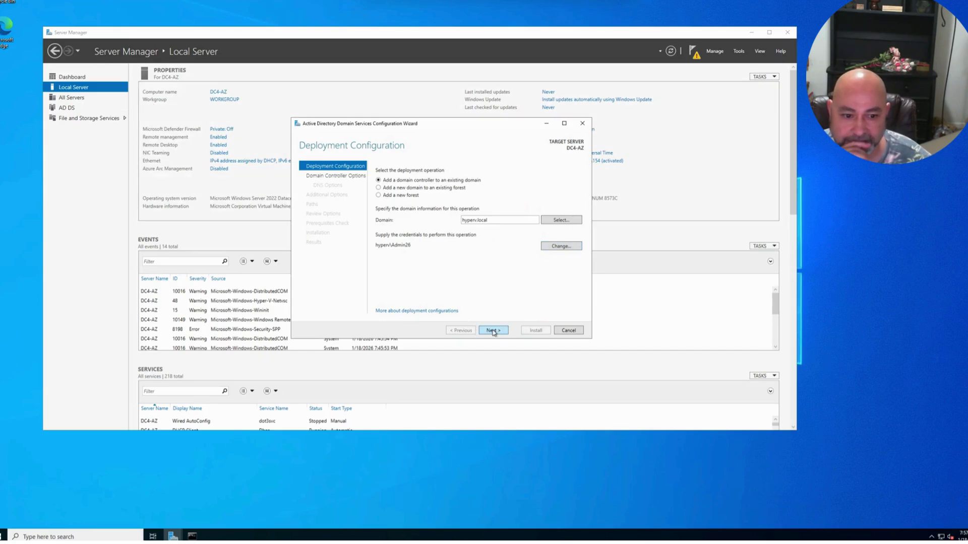
pyautogui.click(555, 249)
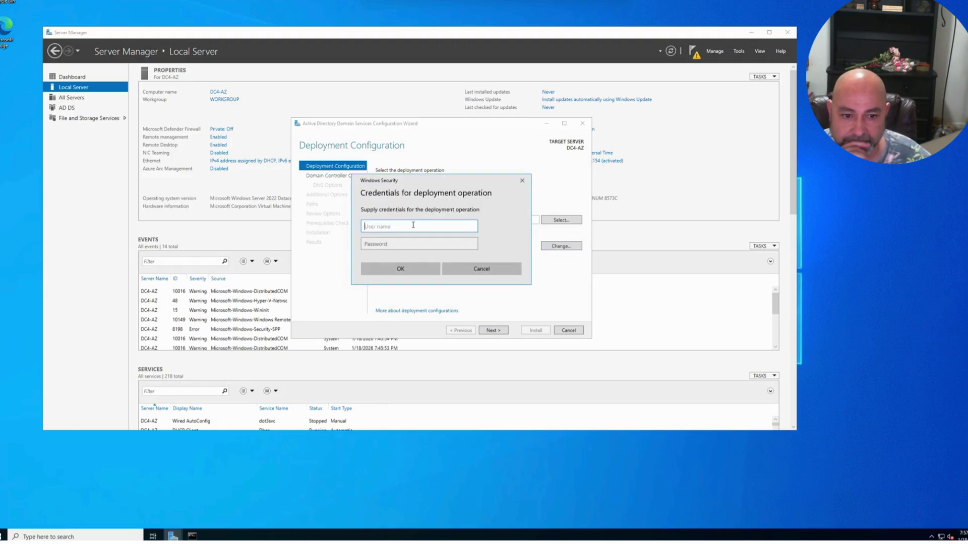
pyautogui.write('Hyper')
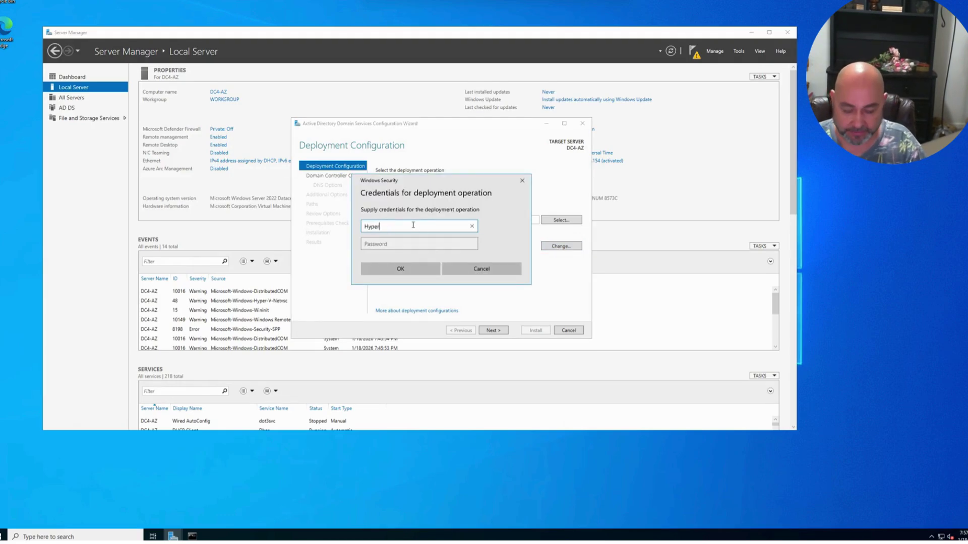
pyautogui.write('V.lo')
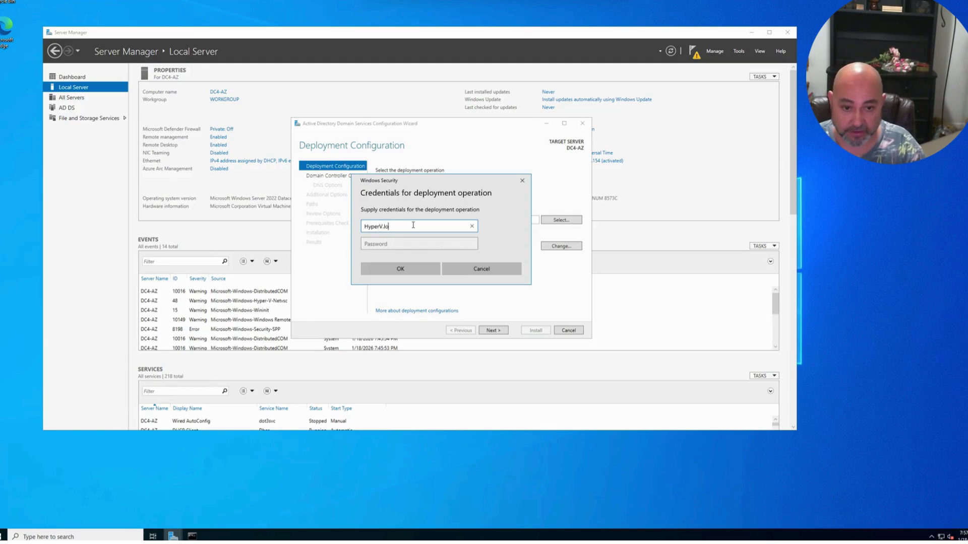
pyautogui.write('cal\\Ad')
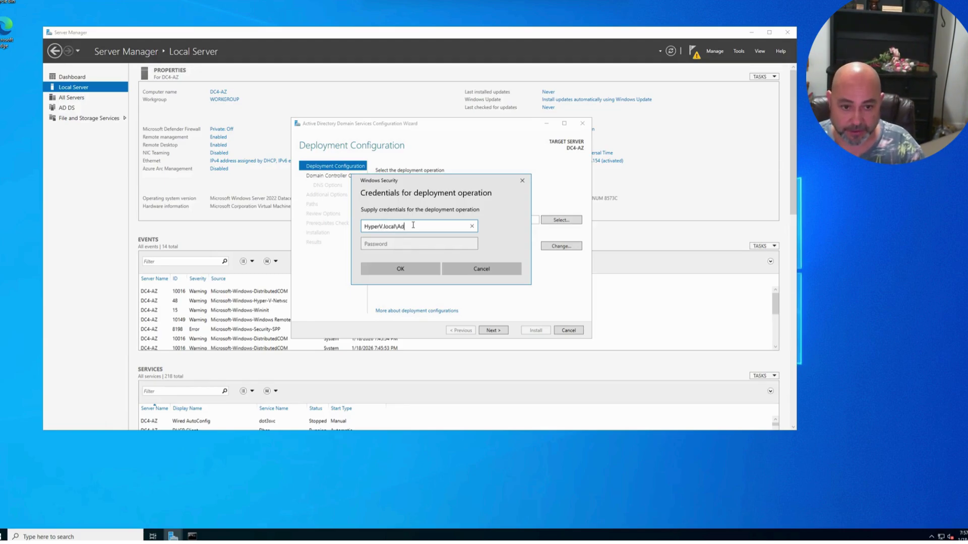
pyautogui.write('min26')
pyautogui.press('Tab')
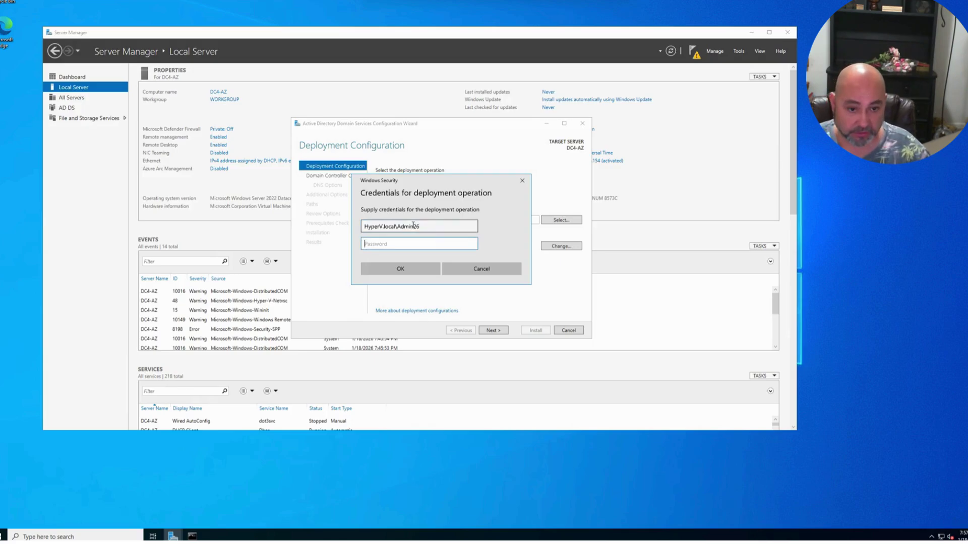
pyautogui.write('••••')
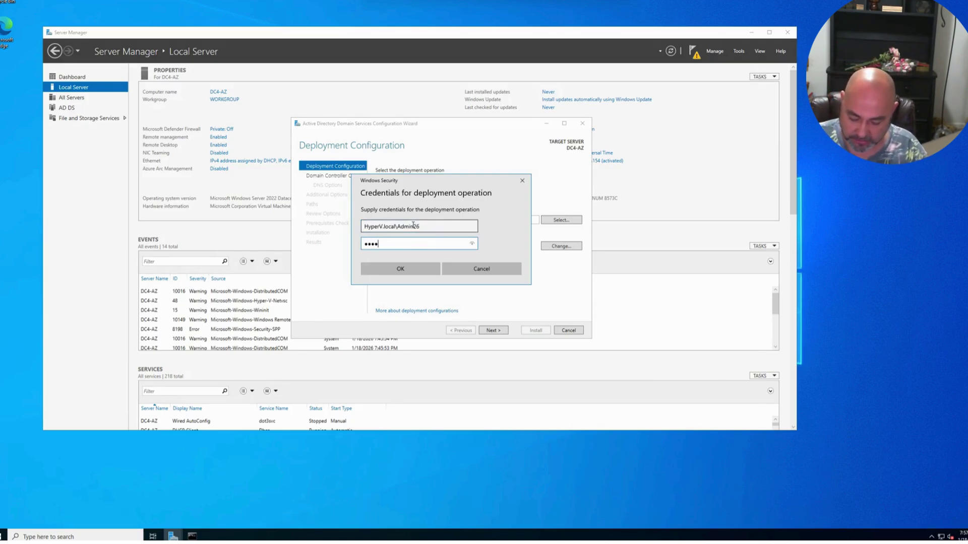
pyautogui.write('•••••')
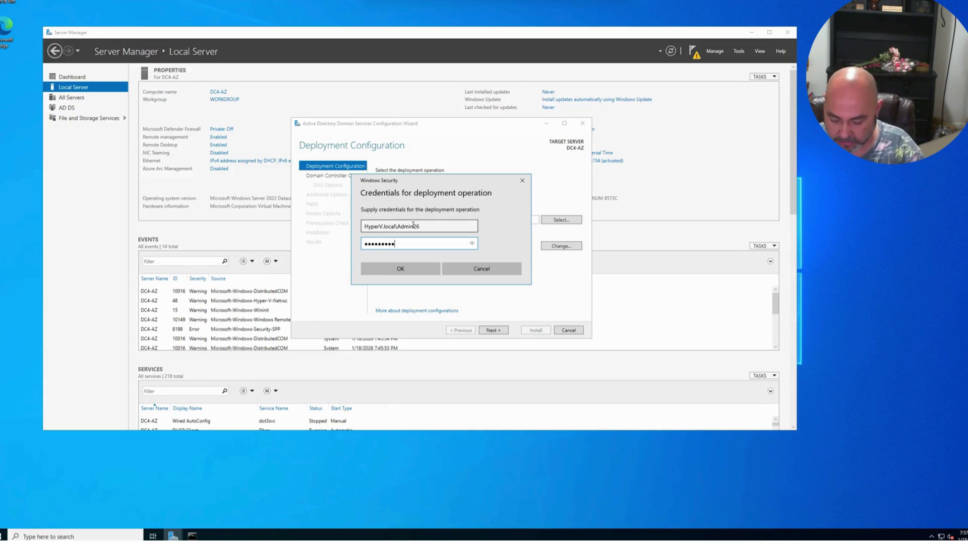
pyautogui.click(472, 243)
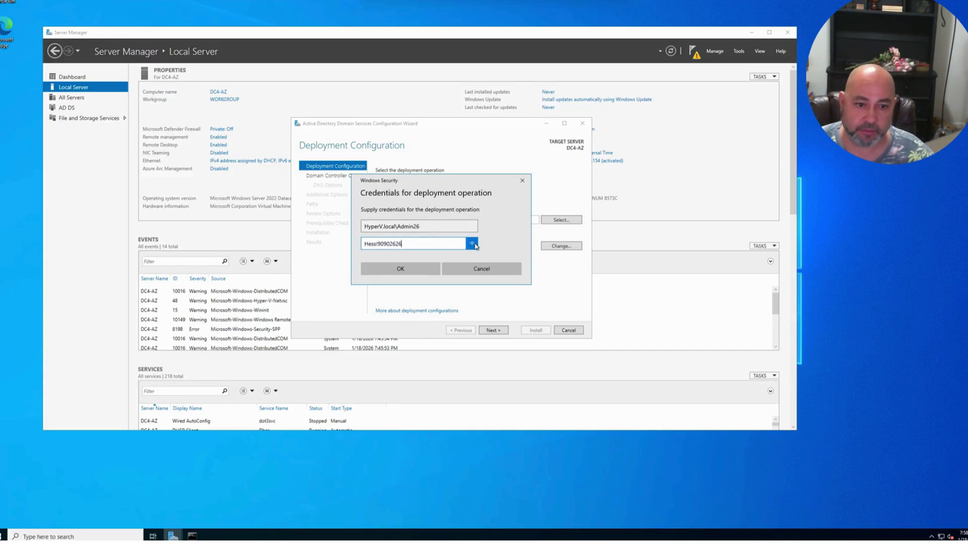
pyautogui.click(421, 269)
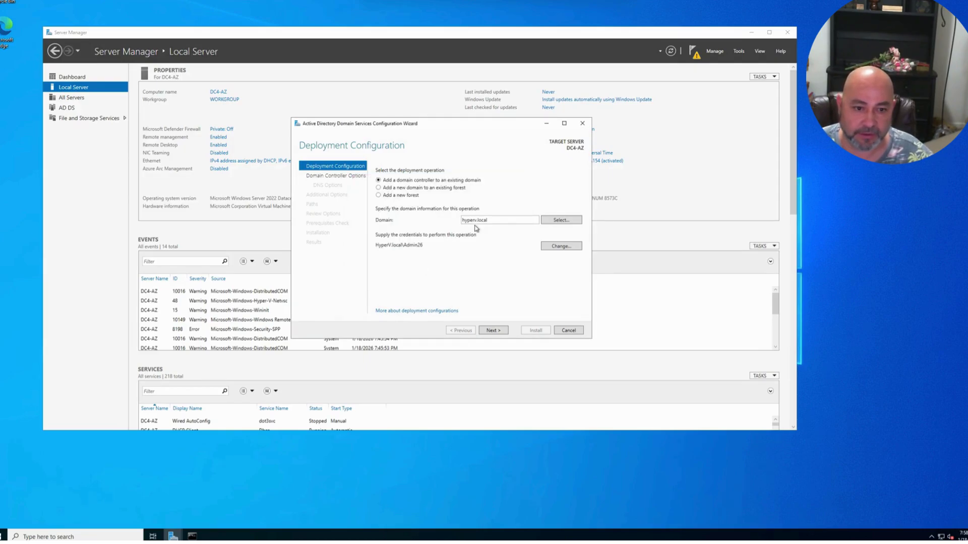
# - Retype matching DSRM passwords in both fields and continue to DNS Options
pyautogui.click(504, 333)
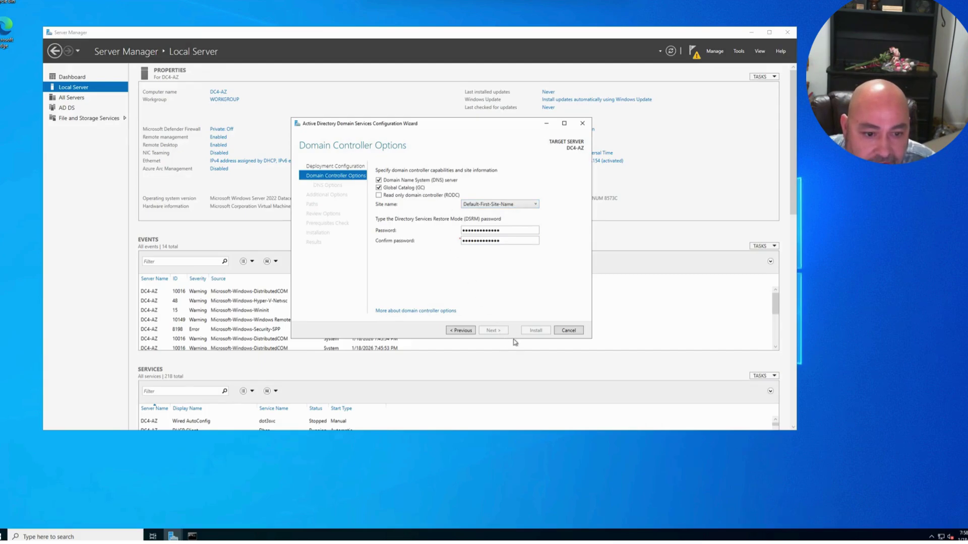
pyautogui.hotkey('ctrl', 'a')
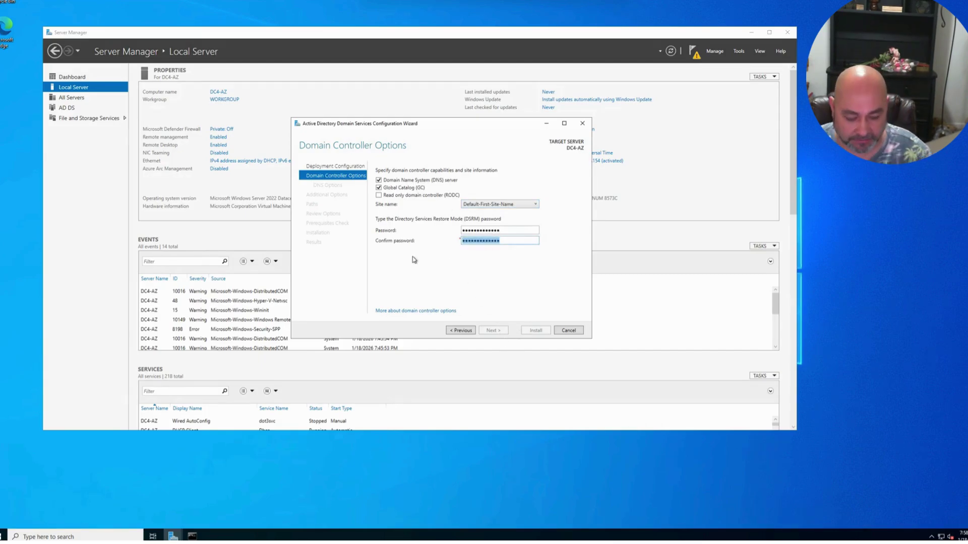
pyautogui.press('BackSpace')
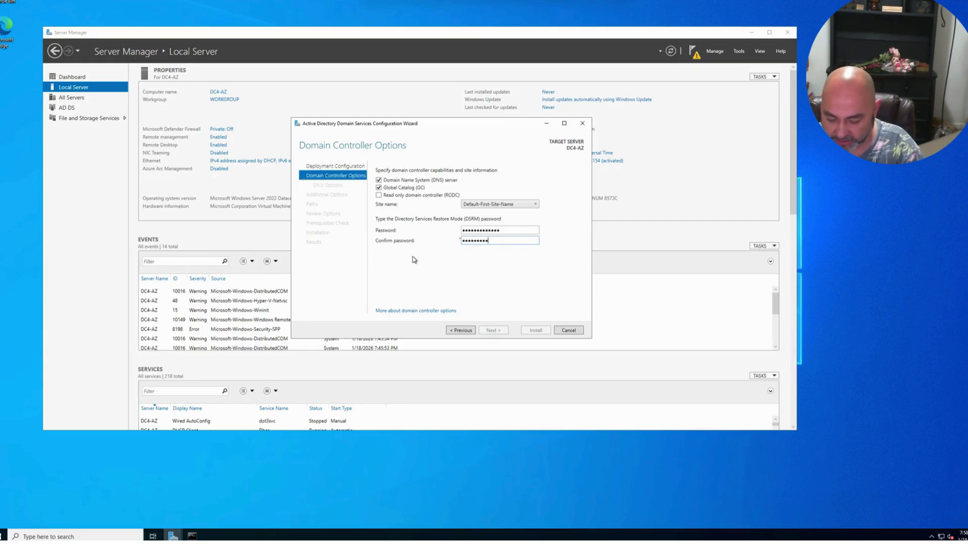
pyautogui.write('*************')
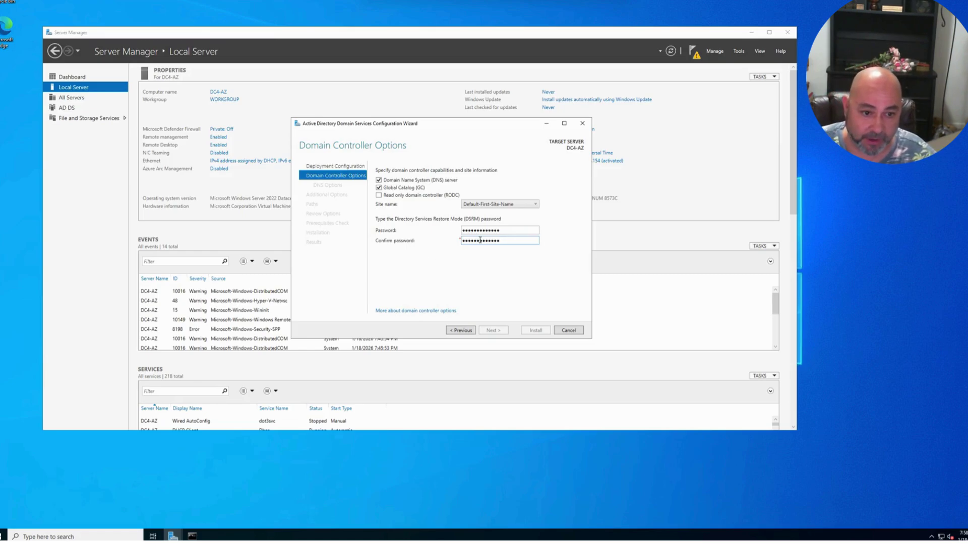
pyautogui.moveTo(503, 231); pyautogui.dragTo(443, 233)
pyautogui.press('BackSpace')
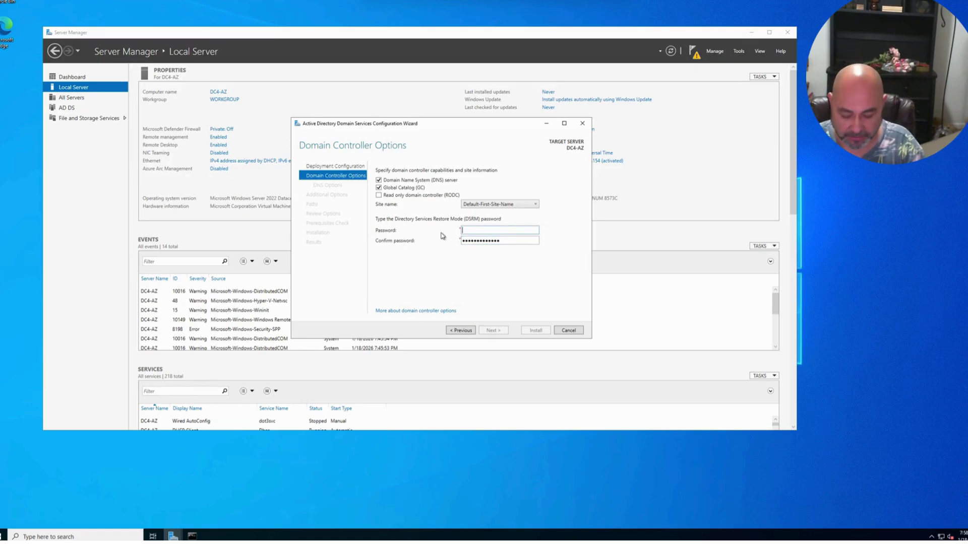
pyautogui.write('***')
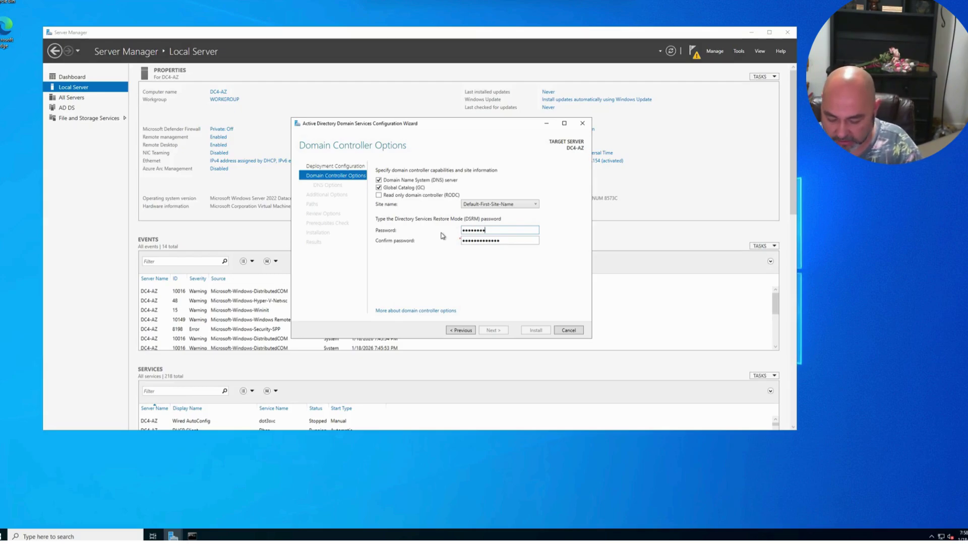
pyautogui.write('**********')
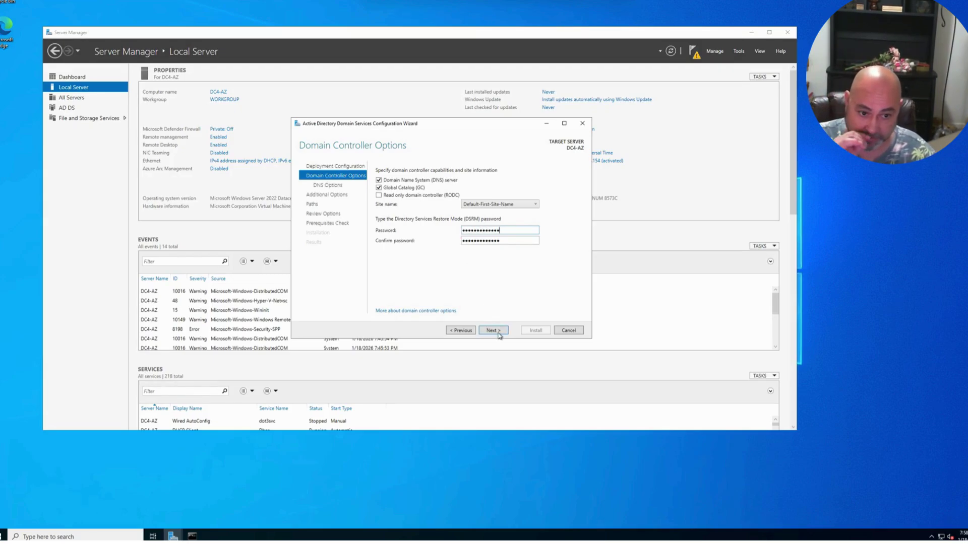
pyautogui.click(500, 332)
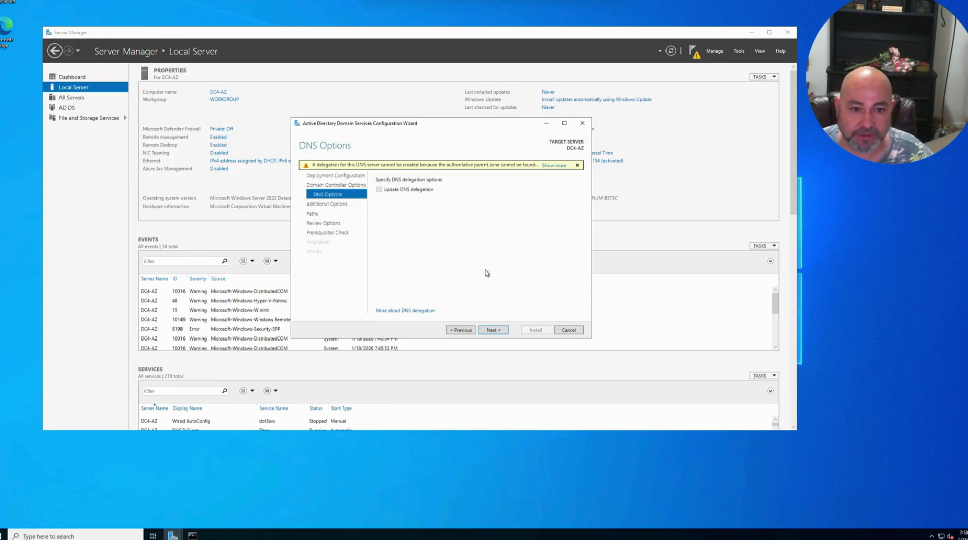
# - Keep replication from Any domain controller and the default database, log and SYSVOL paths, then scroll the Review Options summary
pyautogui.click(503, 331)
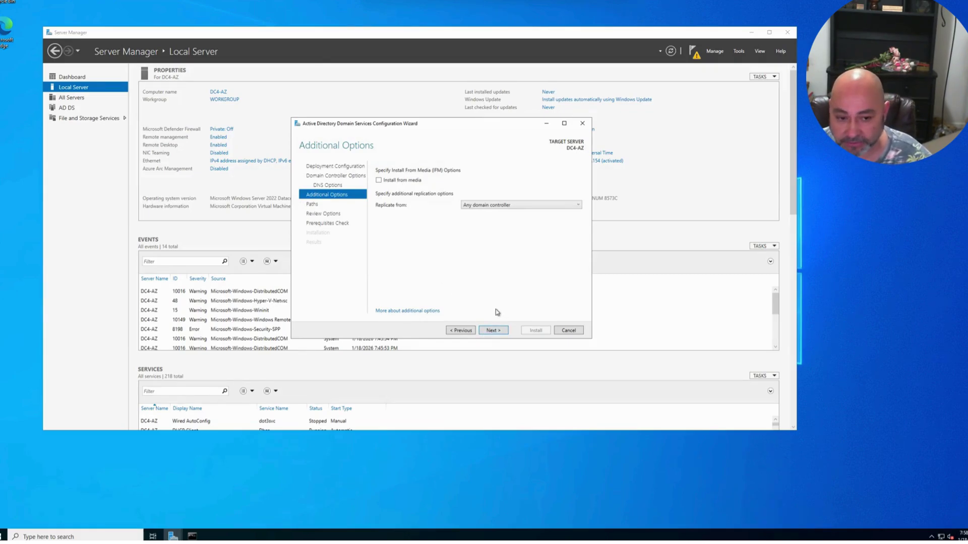
pyautogui.click(475, 206)
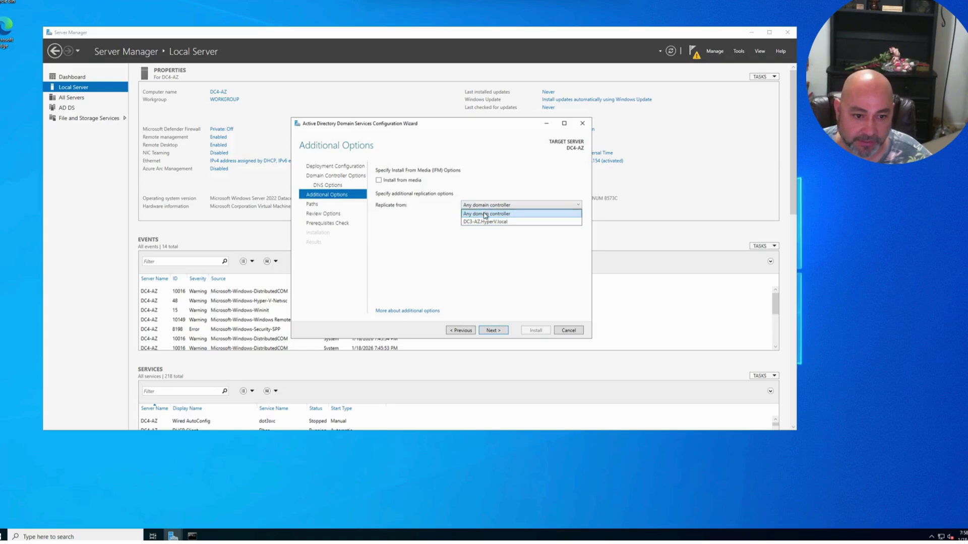
pyautogui.click(486, 214)
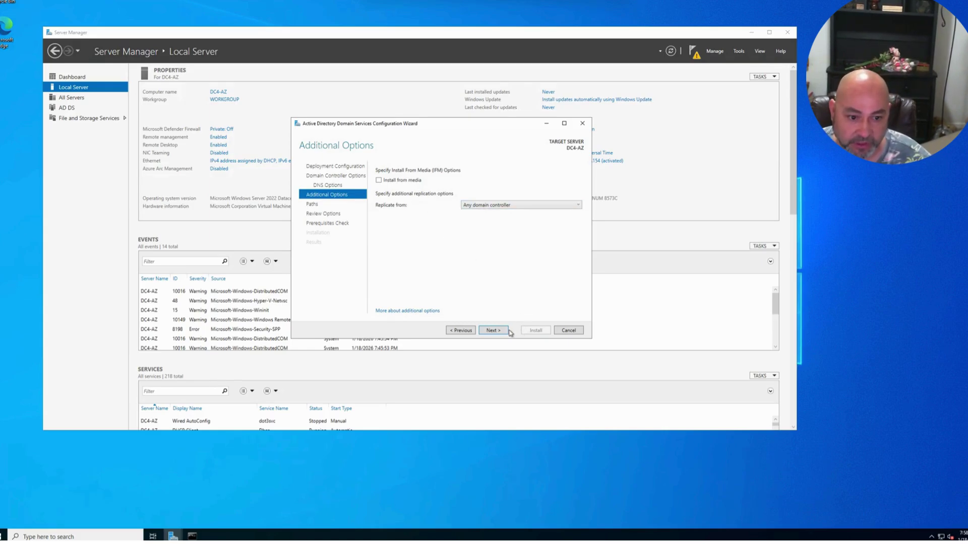
pyautogui.click(492, 330)
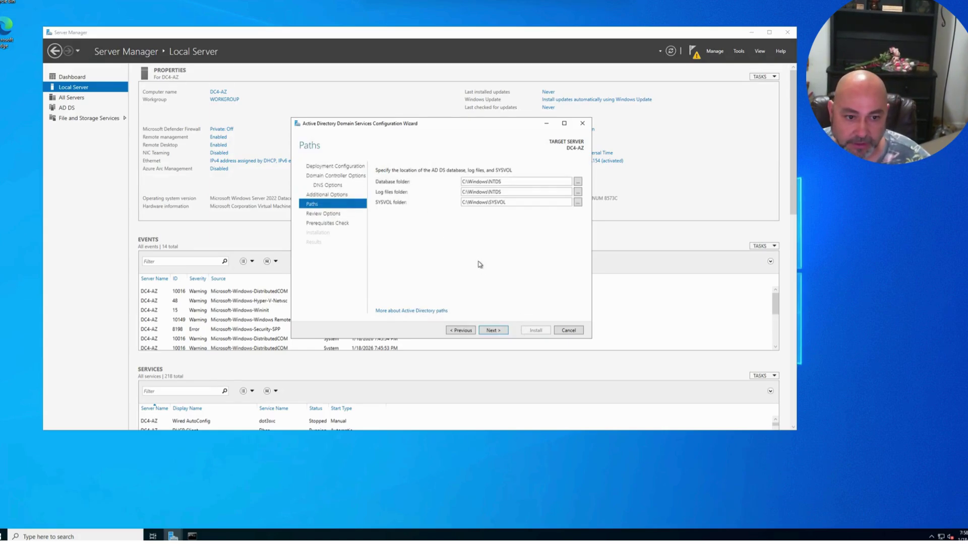
pyautogui.click(460, 330)
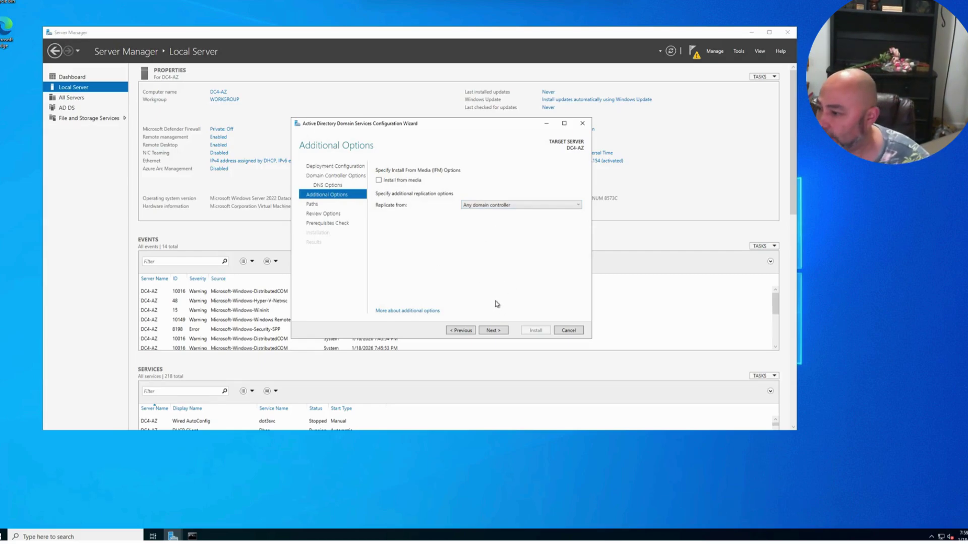
pyautogui.click(495, 331)
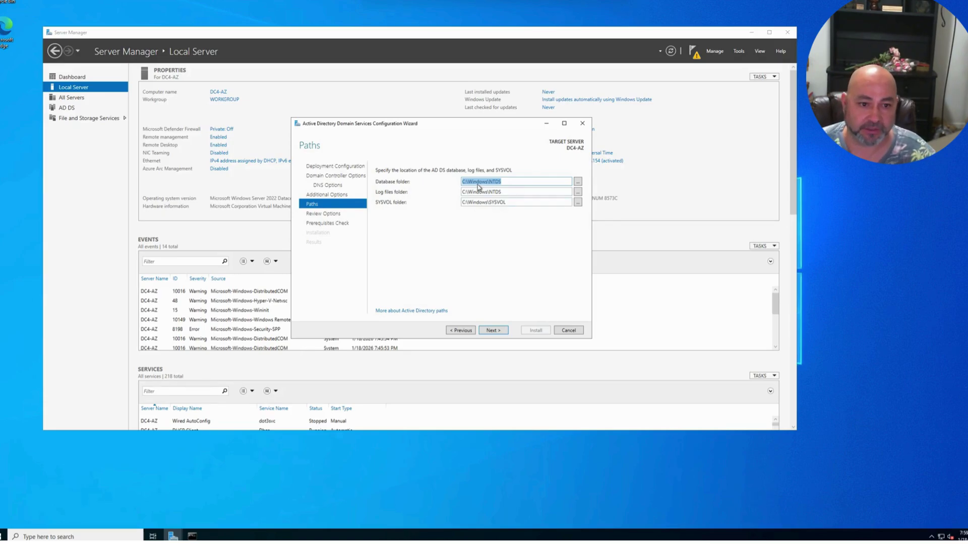
pyautogui.click(493, 330)
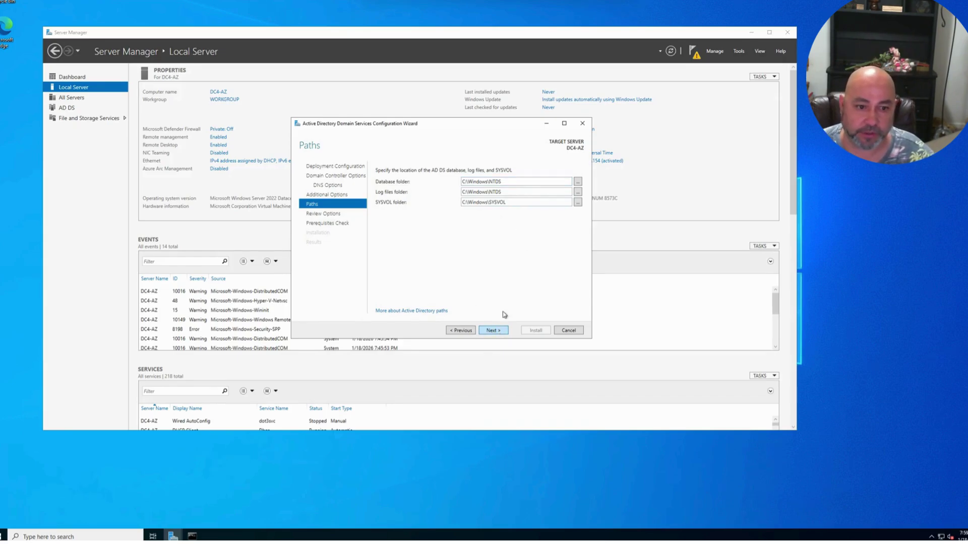
pyautogui.scroll(-2, 458, 272)
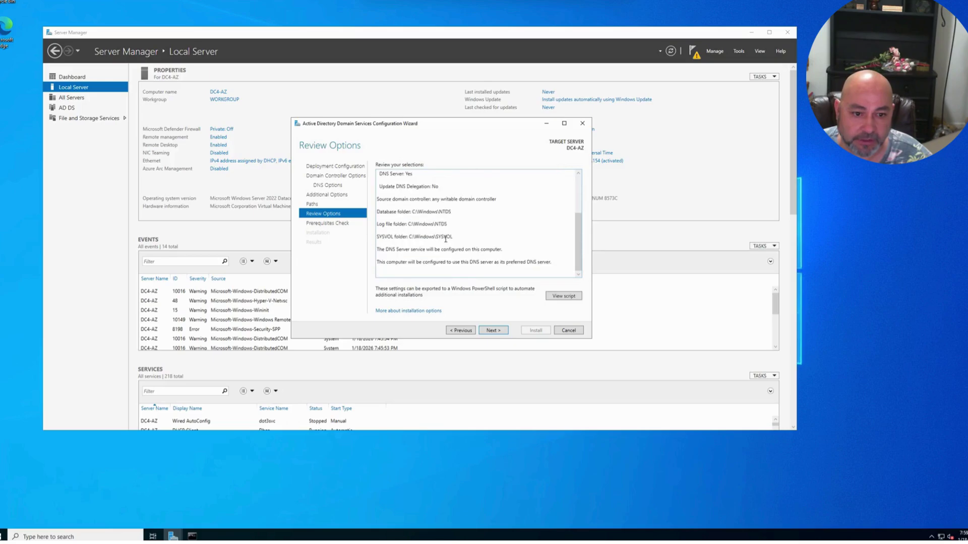
# - Pass the prerequisites check and start the AD DS installation on DC4-AZ
pyautogui.click(493, 330)
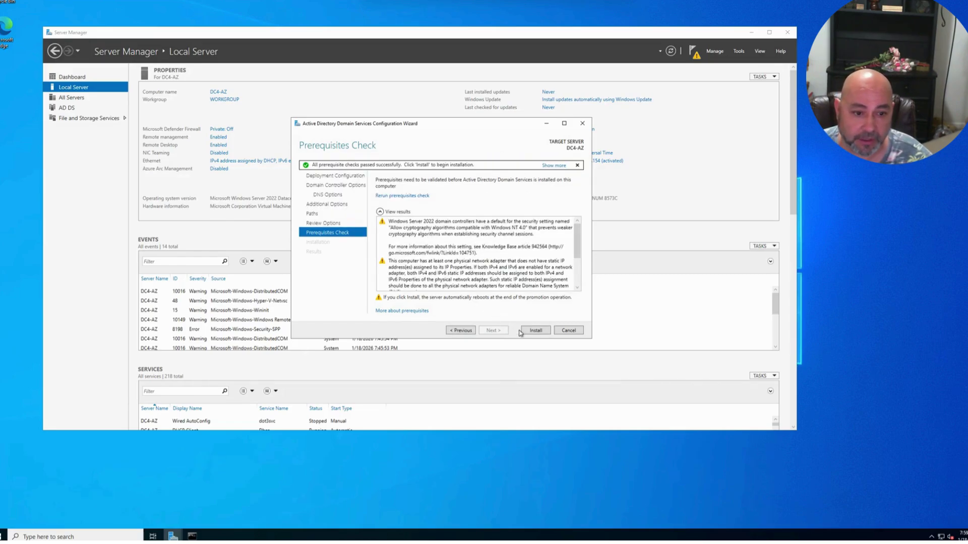
pyautogui.click(530, 332)
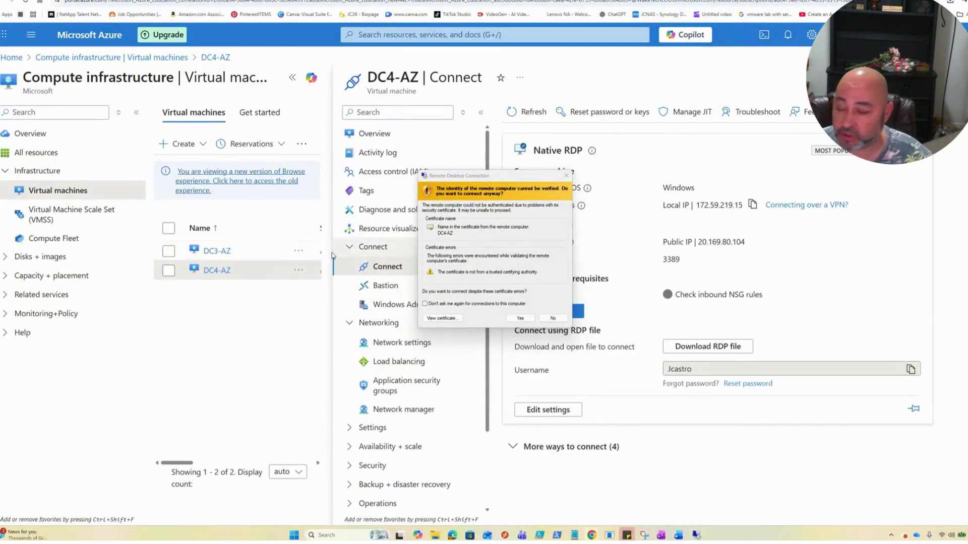
# - Accept the Remote Desktop certificate warning to reconnect to DC4-AZ
pyautogui.click(522, 320)
pyautogui.click(521, 318)
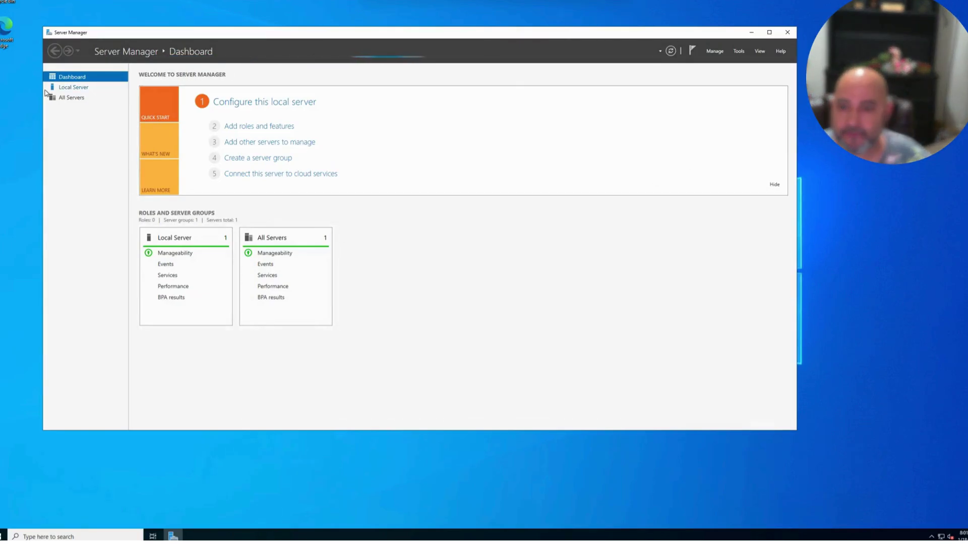
# - From Local Server's notifications, launch 'Promote this server to a domain controller' again
pyautogui.click(78, 88)
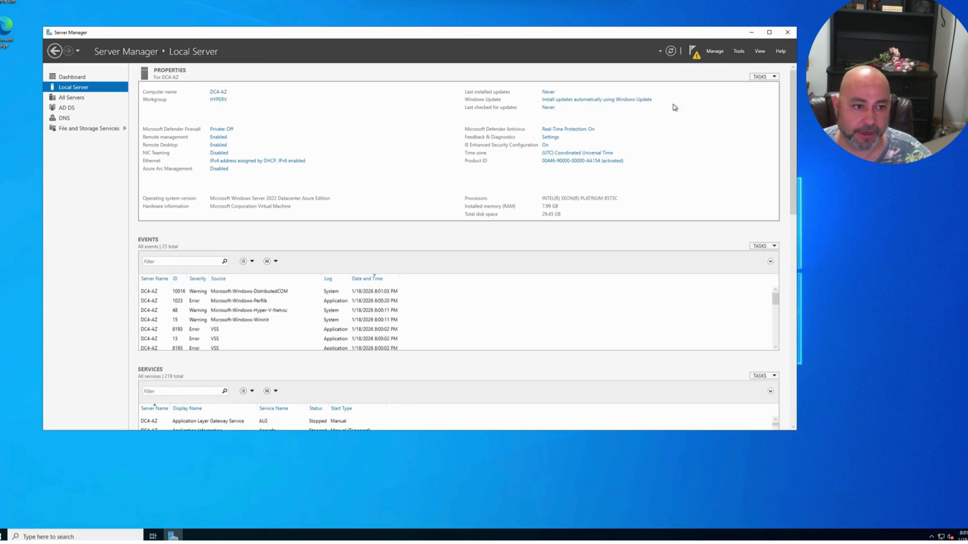
pyautogui.click(693, 53)
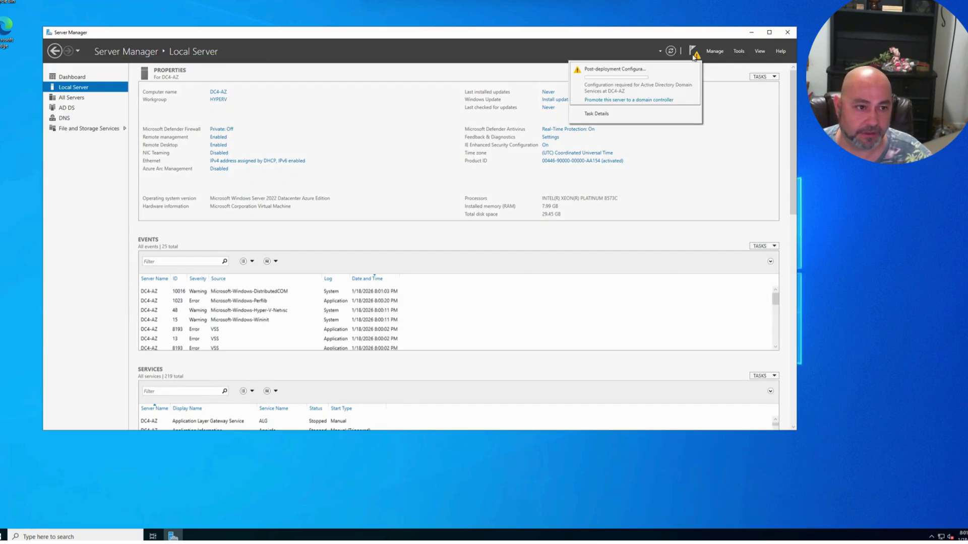
pyautogui.click(628, 100)
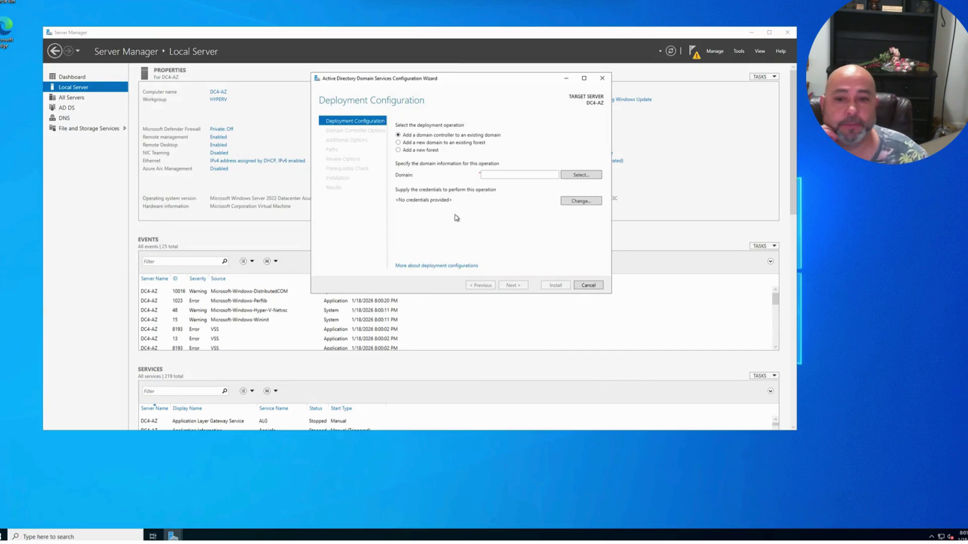
# - In DC3-AZ's Active Directory Users and Computers, verify DC4-AZ is under Computers, not Domain Controllers
pyautogui.click(580, 1)
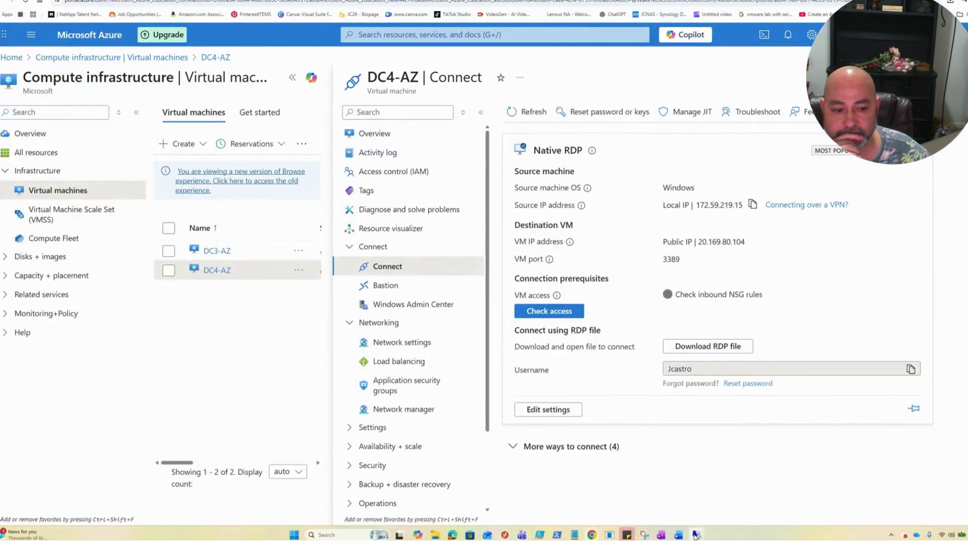
pyautogui.moveTo(696, 536)
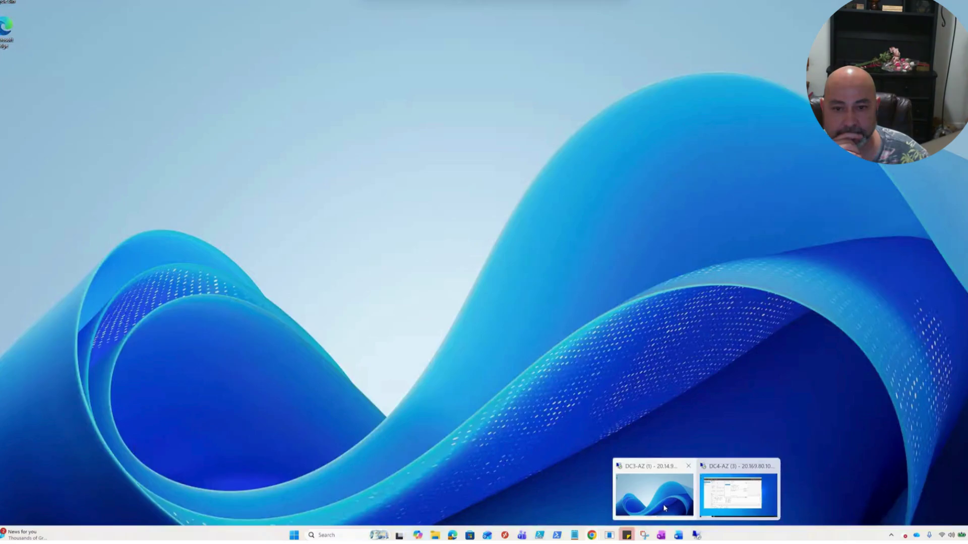
pyautogui.click(664, 504)
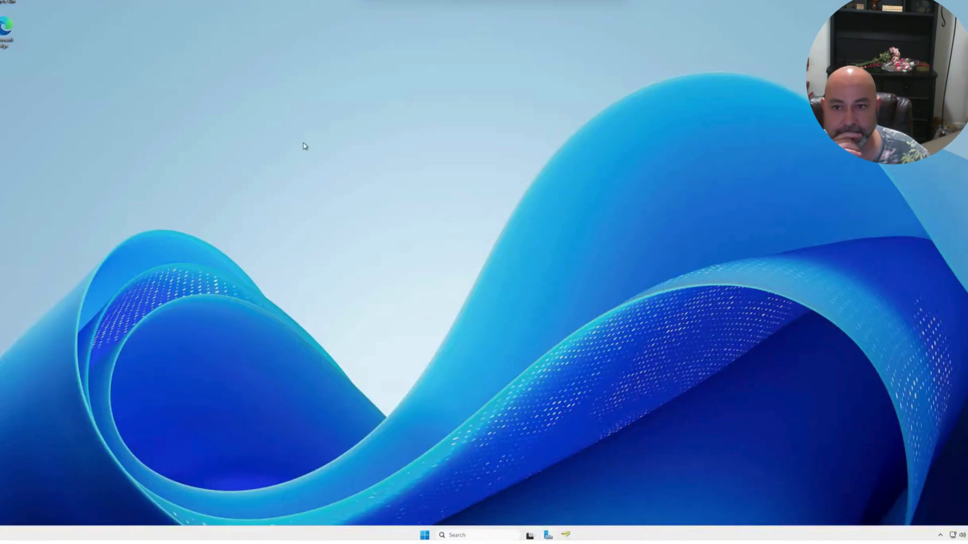
pyautogui.click(565, 535)
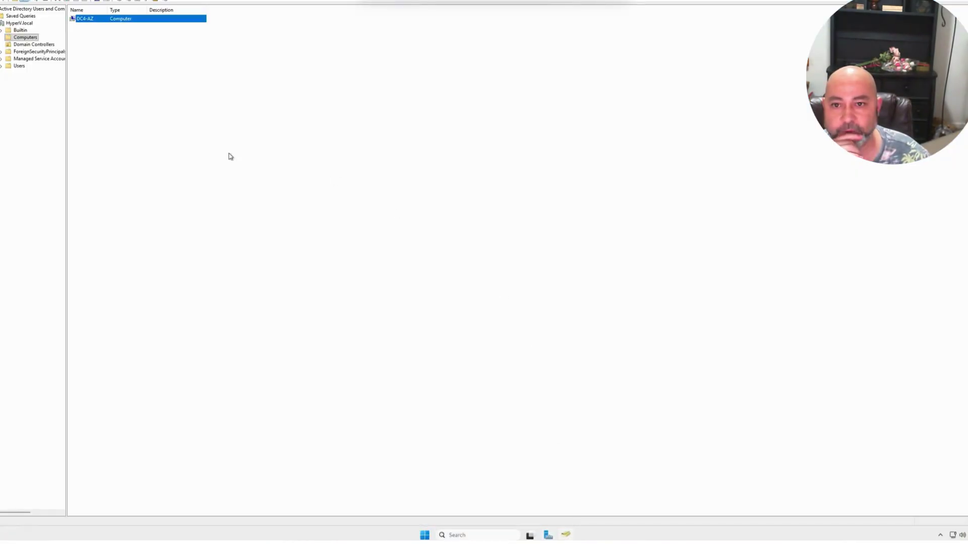
pyautogui.click(19, 39)
pyautogui.moveTo(66, 26); pyautogui.dragTo(123, 26)
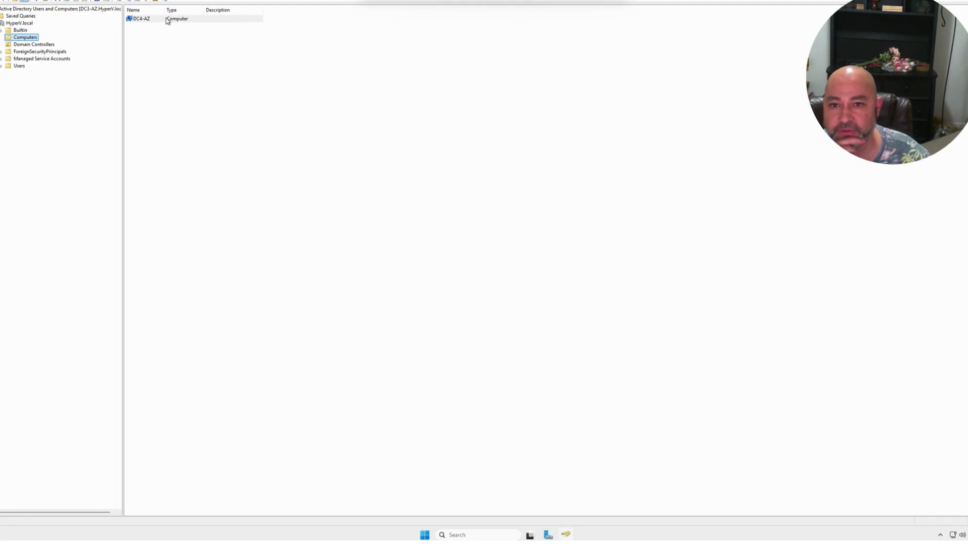
pyautogui.click(29, 46)
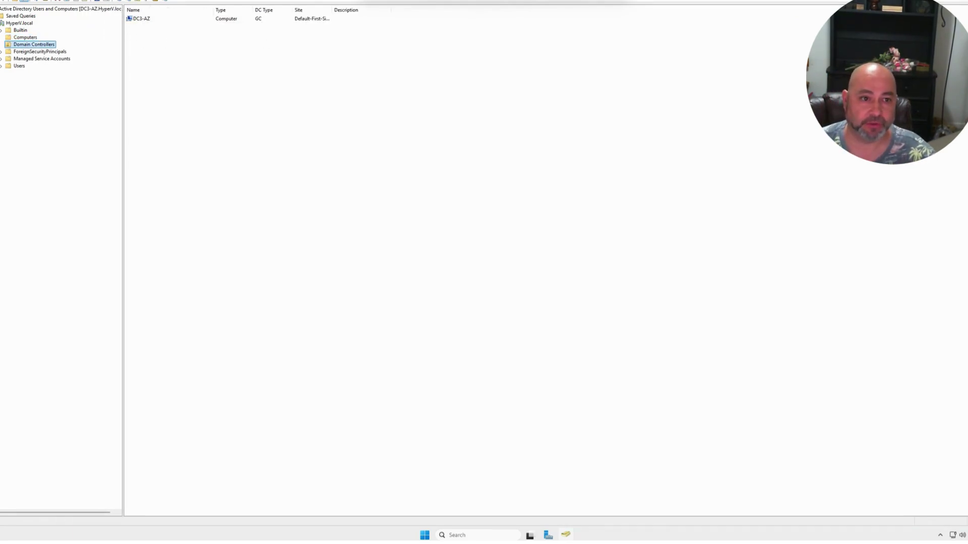
pyautogui.click(586, 1)
# - Back on DC4-AZ, enter the domain admin user name and password as deployment credentials and continue
pyautogui.moveTo(695, 537)
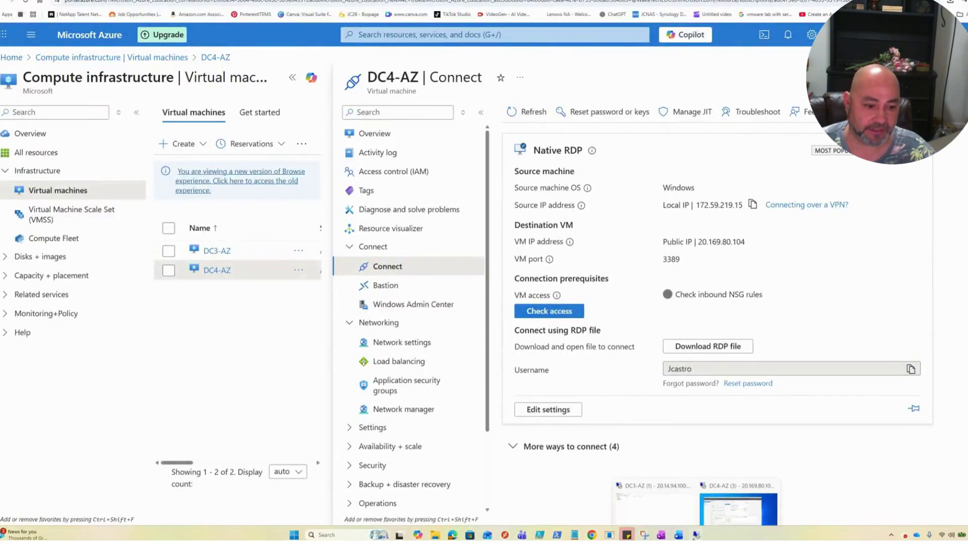
pyautogui.click(738, 509)
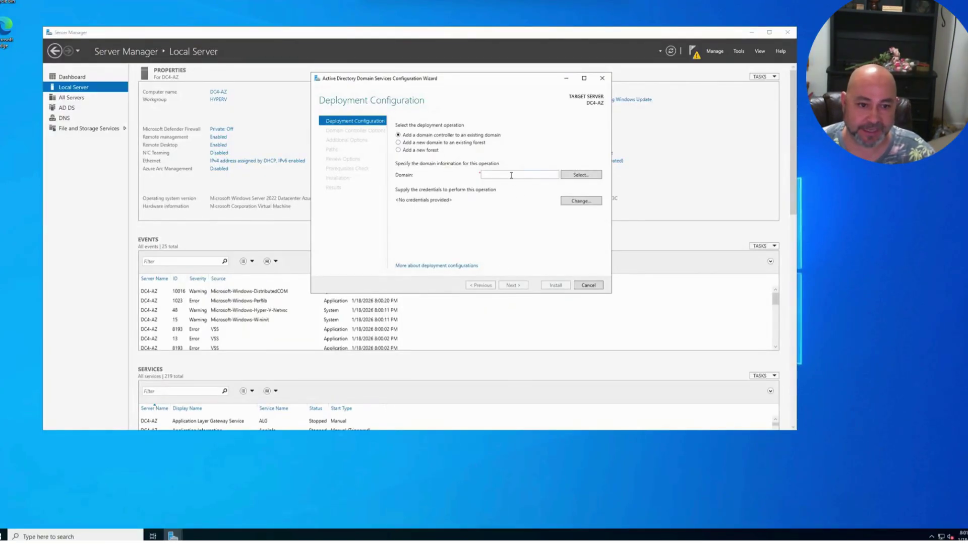
pyautogui.click(576, 201)
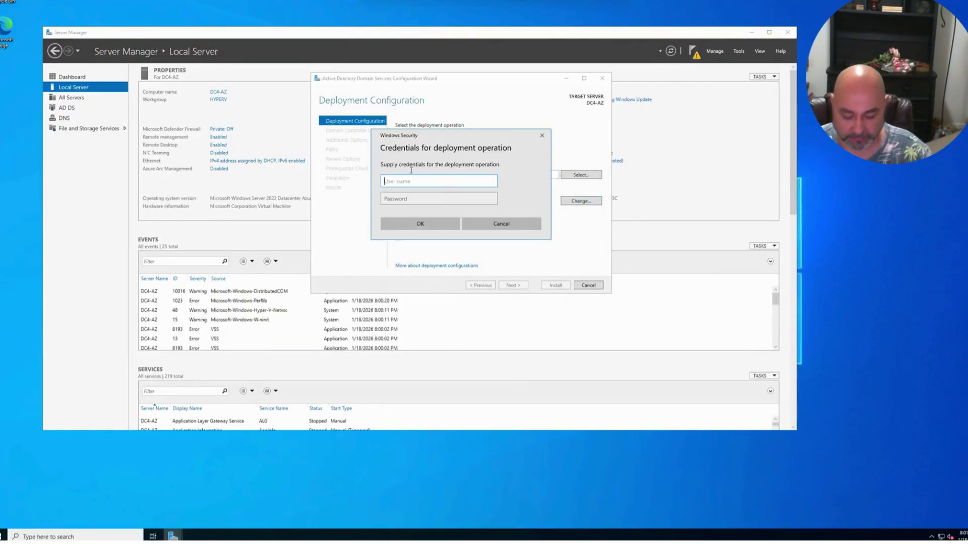
pyautogui.write('hyper.local\\Admin2')
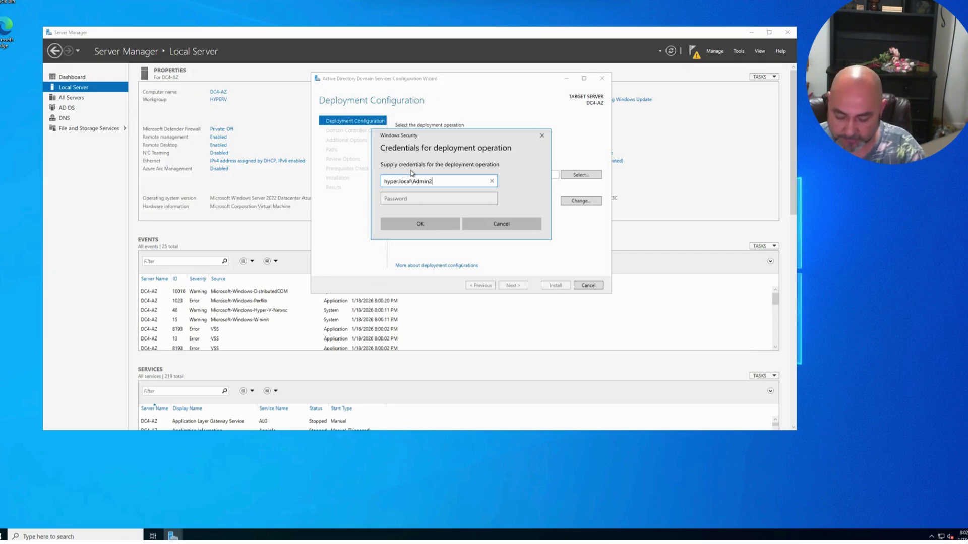
pyautogui.write('6')
pyautogui.press('Tab')
pyautogui.write('•')
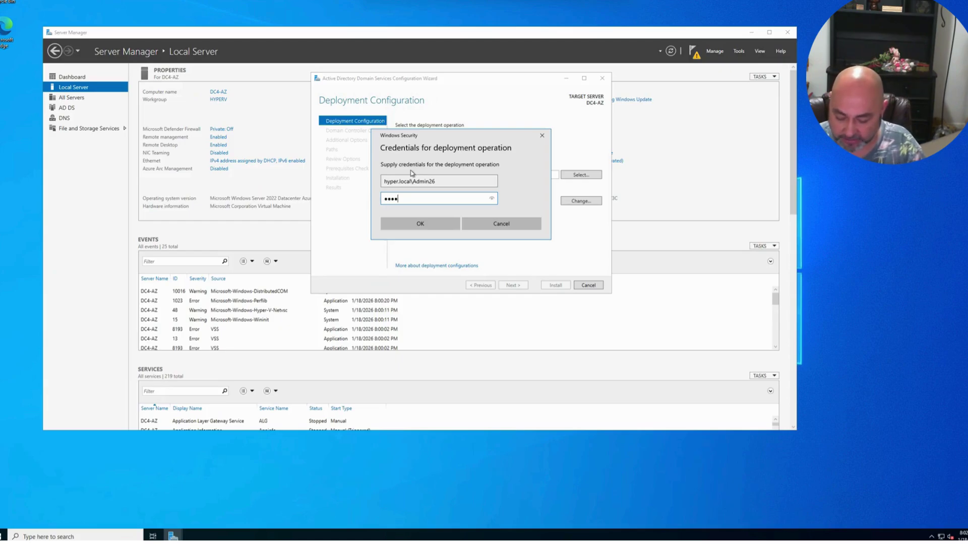
pyautogui.write('••••••••••••')
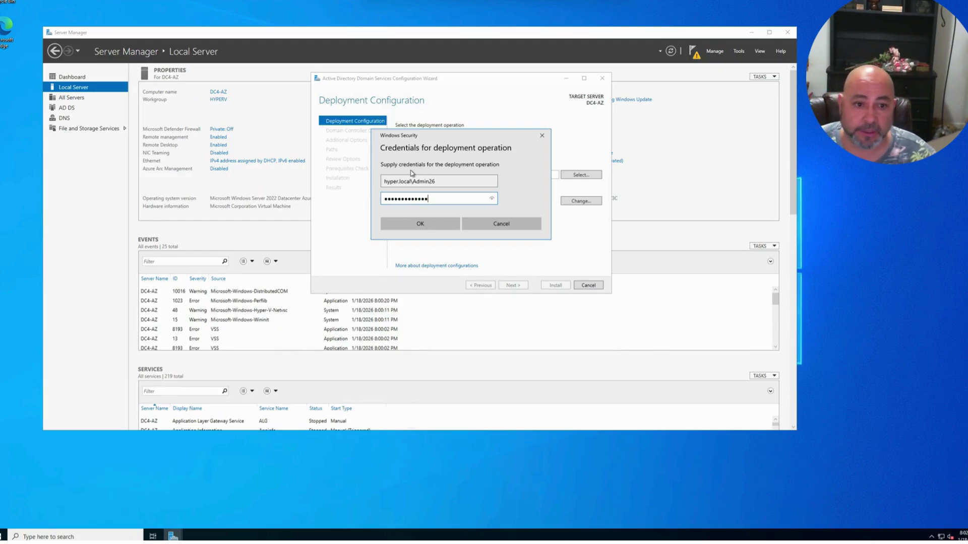
pyautogui.click(428, 224)
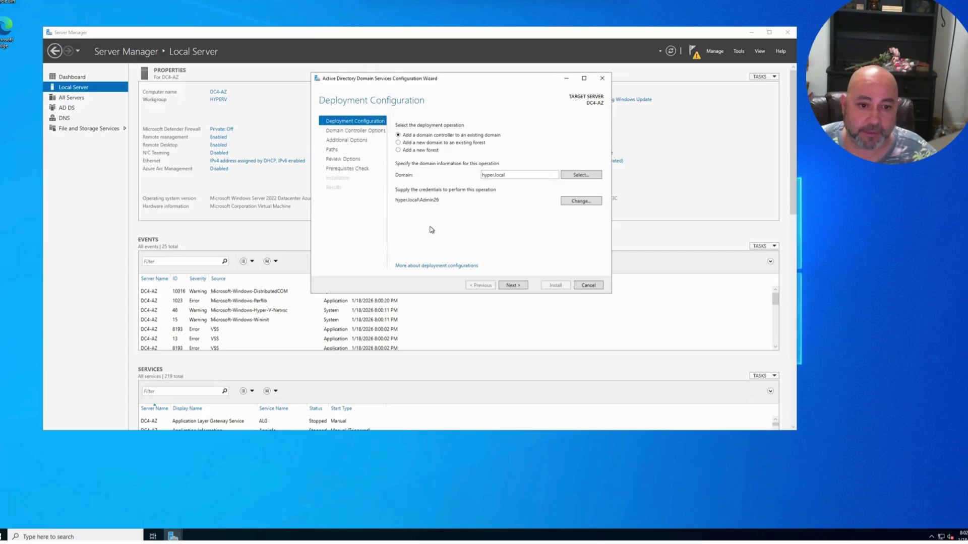
pyautogui.click(513, 285)
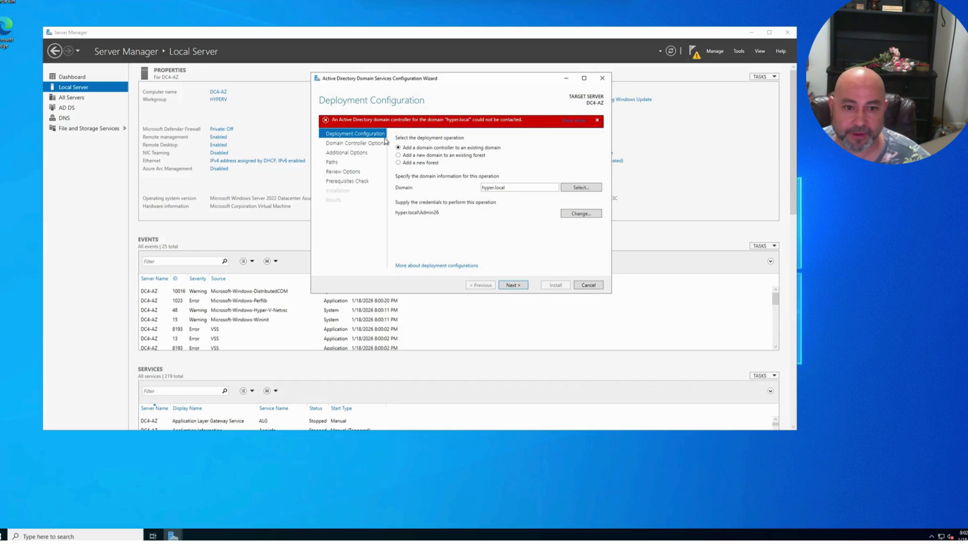
# - Browse the forest for domains and dismiss the 'server is not operational' failure
pyautogui.moveTo(390, 128)
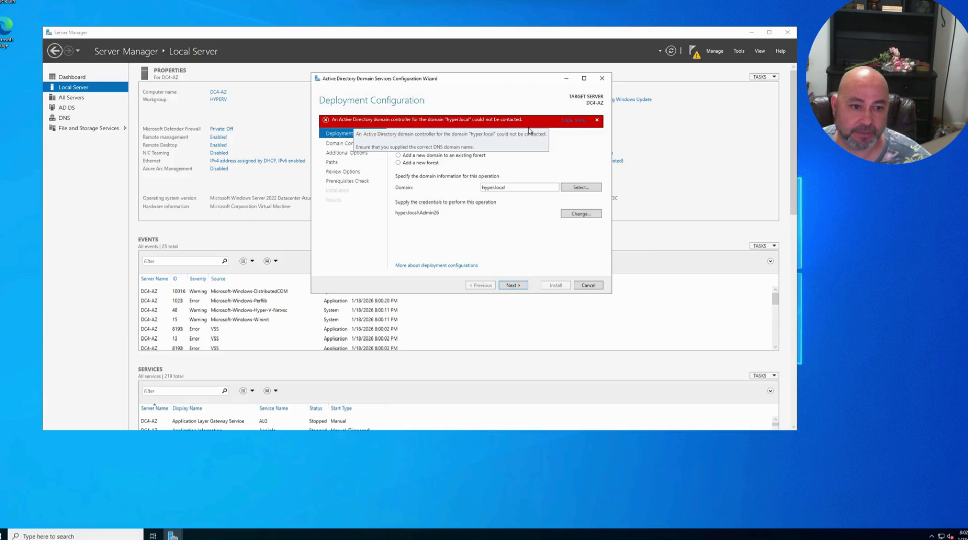
pyautogui.click(580, 189)
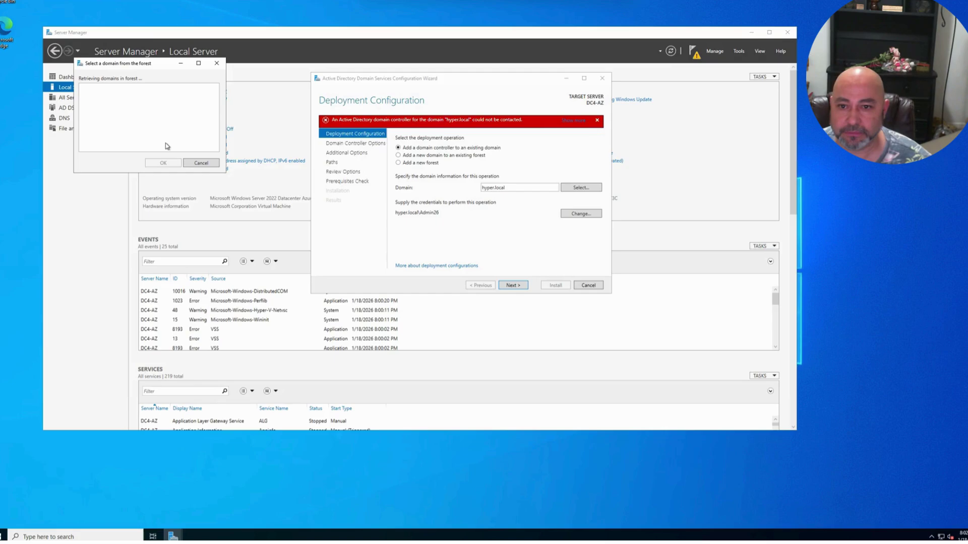
pyautogui.moveTo(152, 66); pyautogui.dragTo(419, 159)
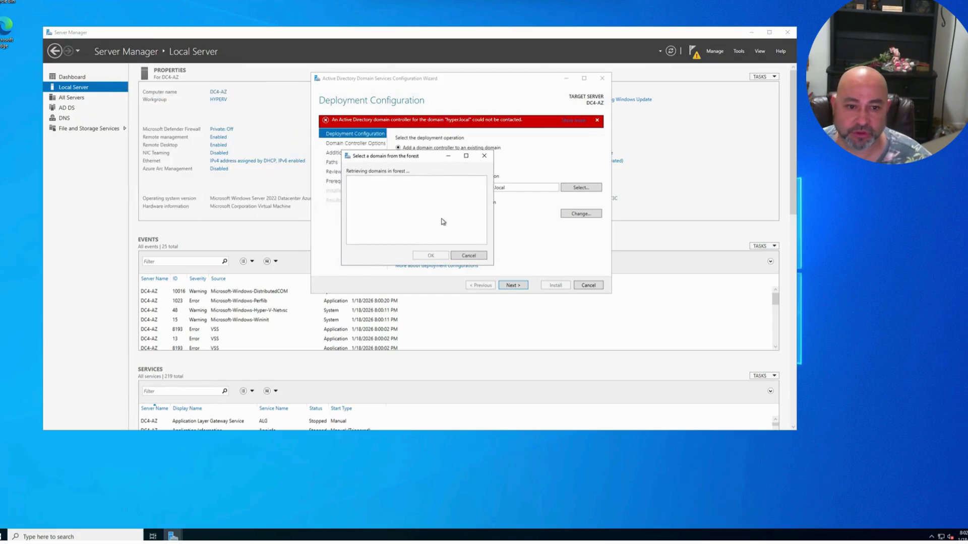
pyautogui.click(473, 256)
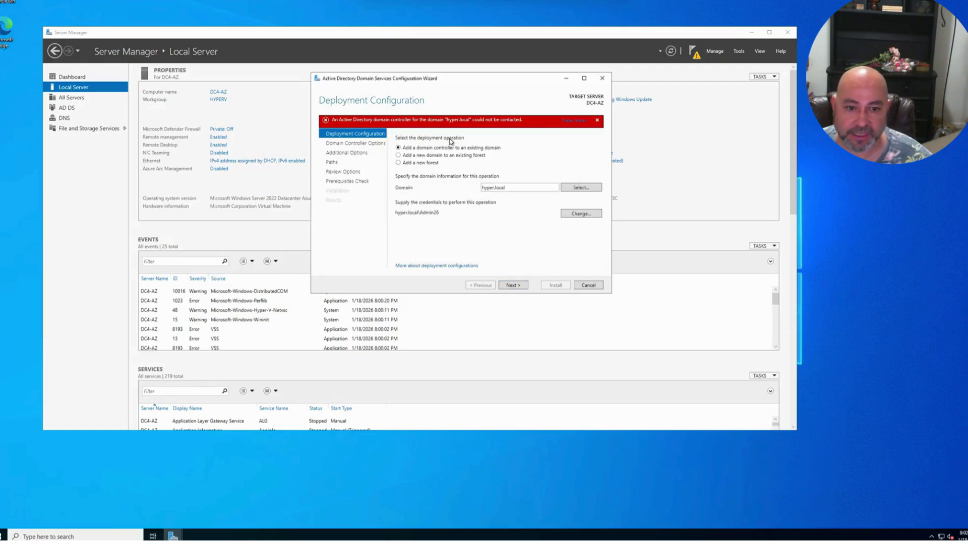
# - Cancel the AD DS wizard and relaunch it from the notifications flag, moving it right
pyautogui.click(580, 285)
pyautogui.click(505, 283)
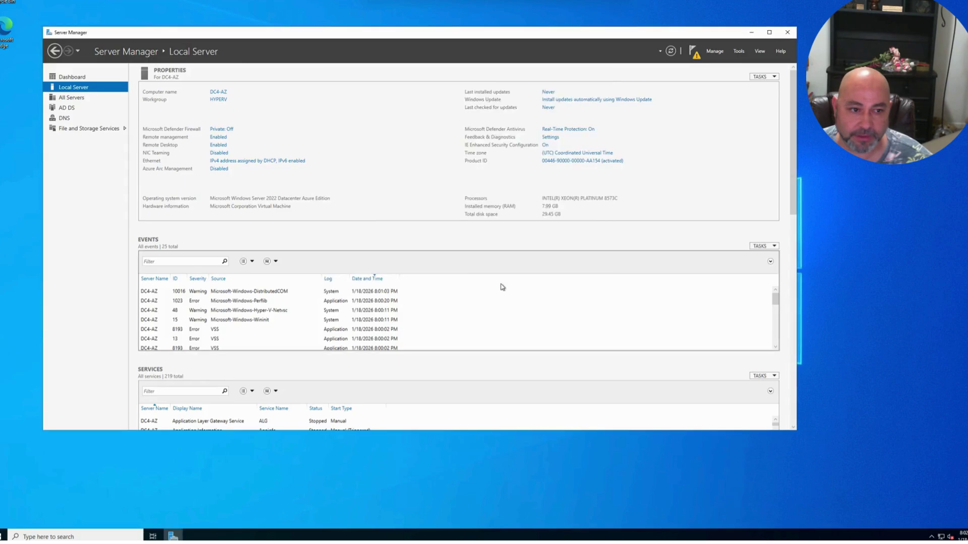
pyautogui.click(695, 54)
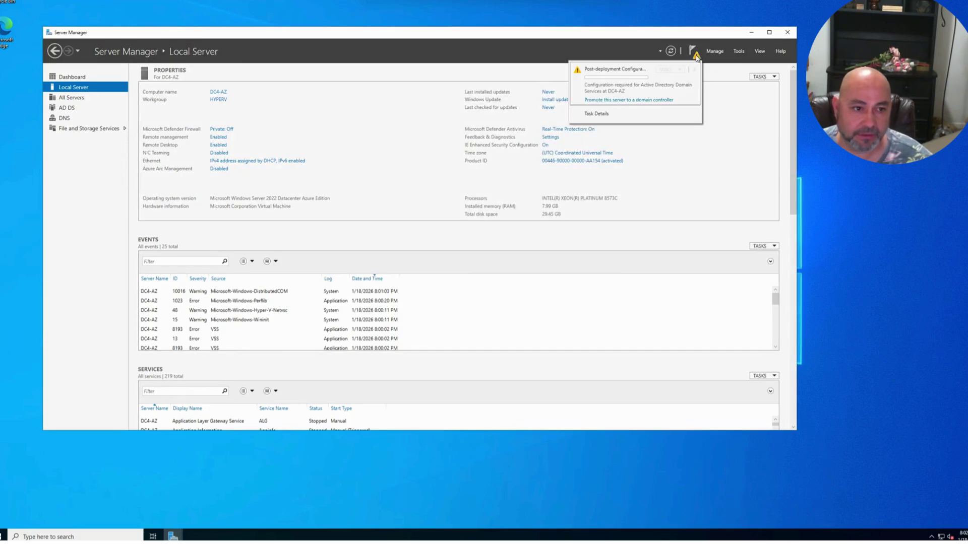
pyautogui.click(616, 99)
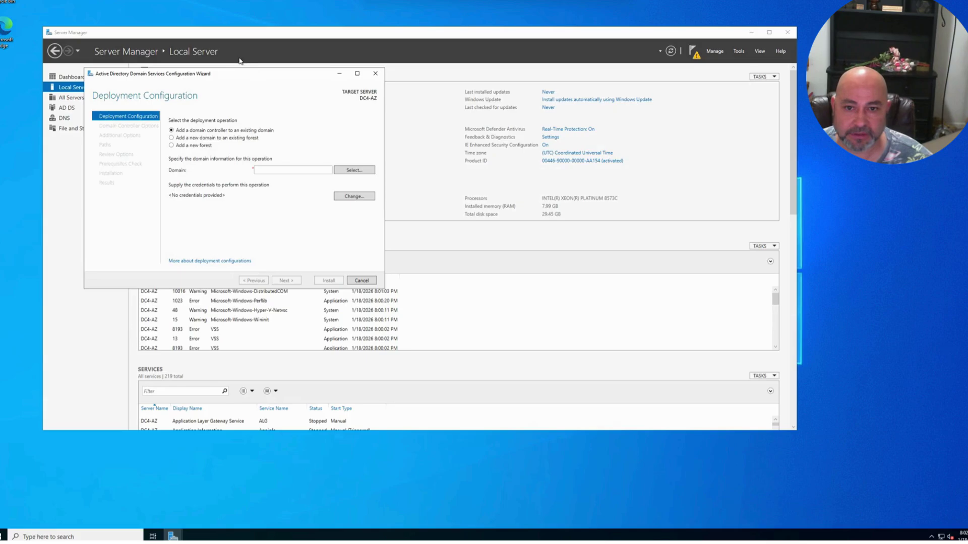
pyautogui.moveTo(240, 72); pyautogui.dragTo(559, 55)
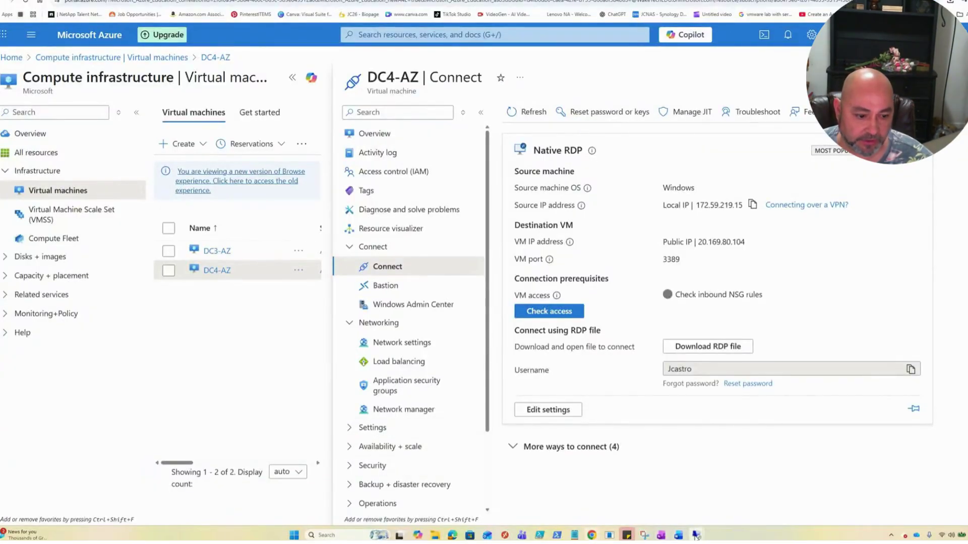
pyautogui.moveTo(696, 535)
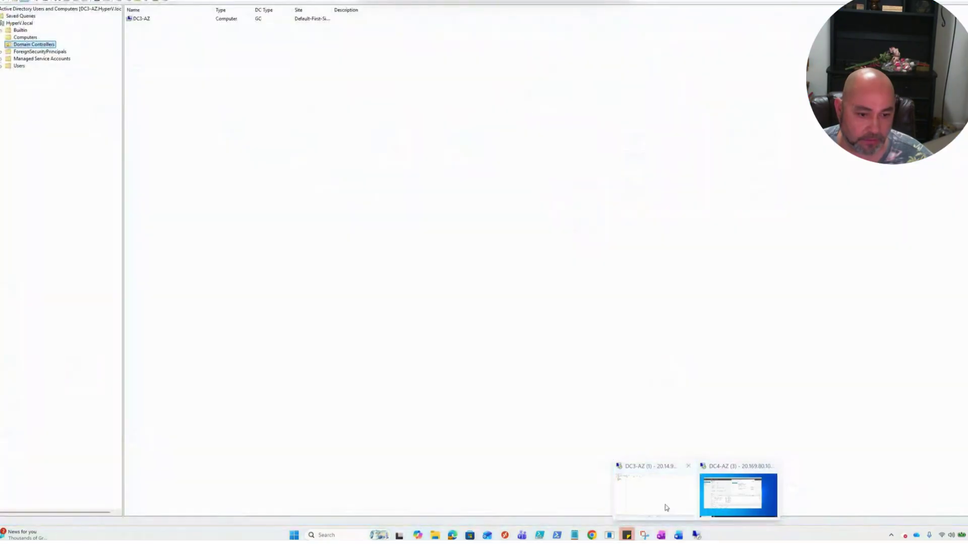
pyautogui.click(665, 504)
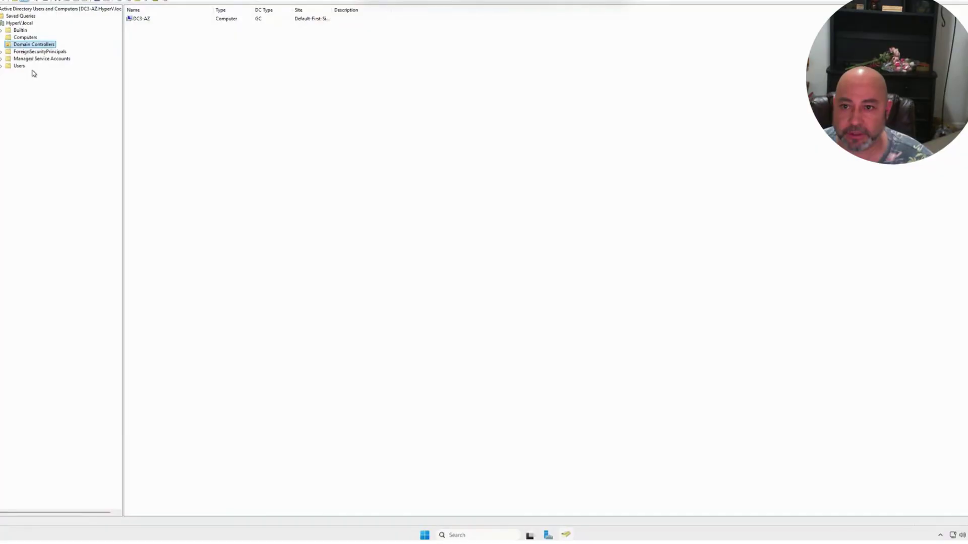
pyautogui.click(36, 52)
pyautogui.click(30, 45)
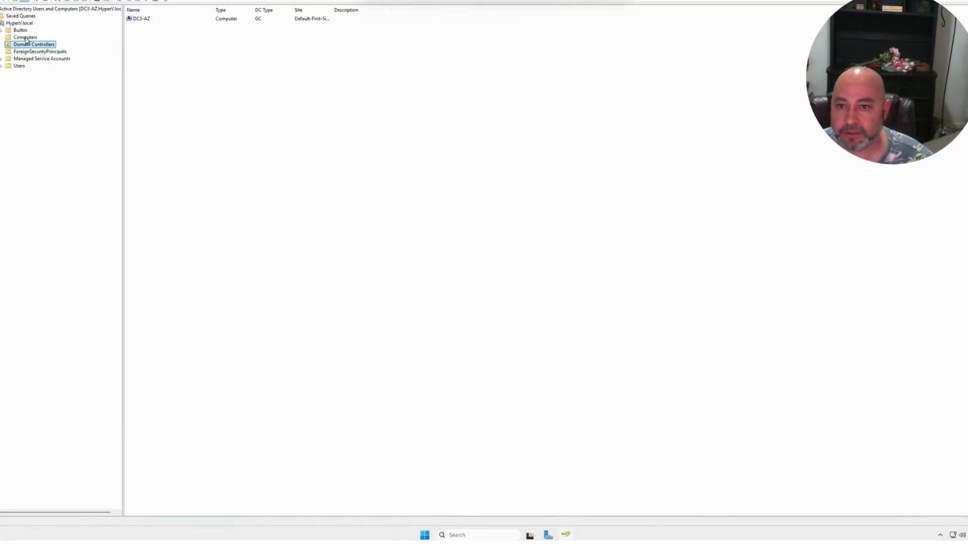
pyautogui.click(27, 38)
pyautogui.click(143, 19)
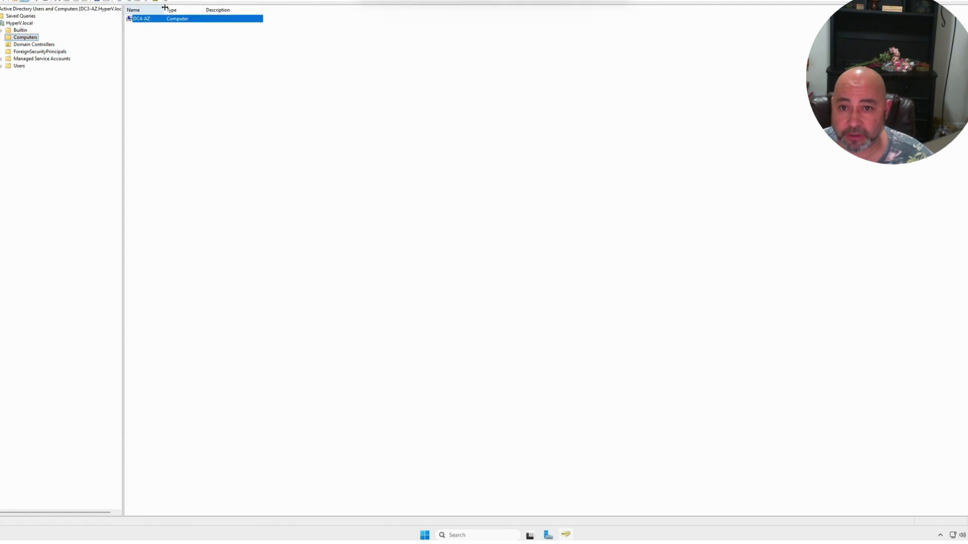
pyautogui.moveTo(164, 7); pyautogui.dragTo(193, 8)
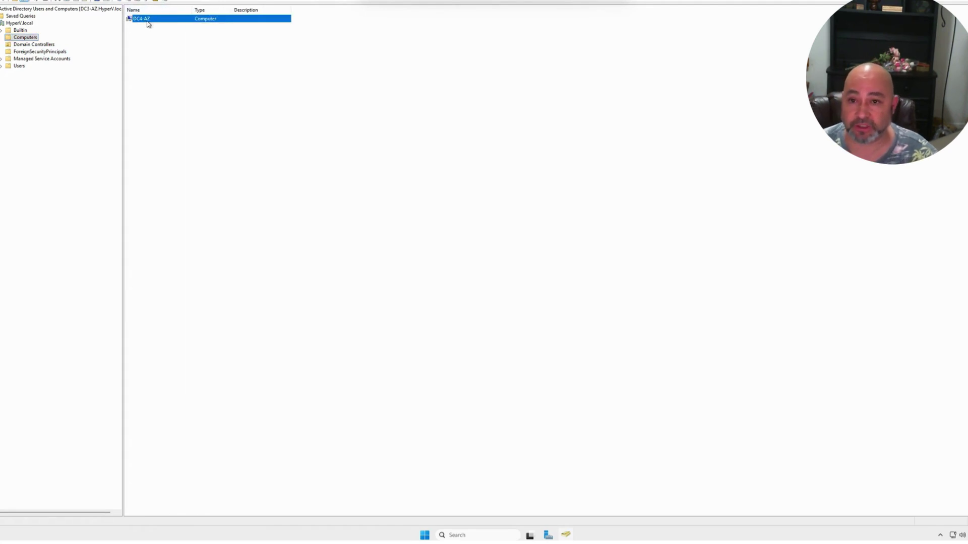
pyautogui.click(52, 45)
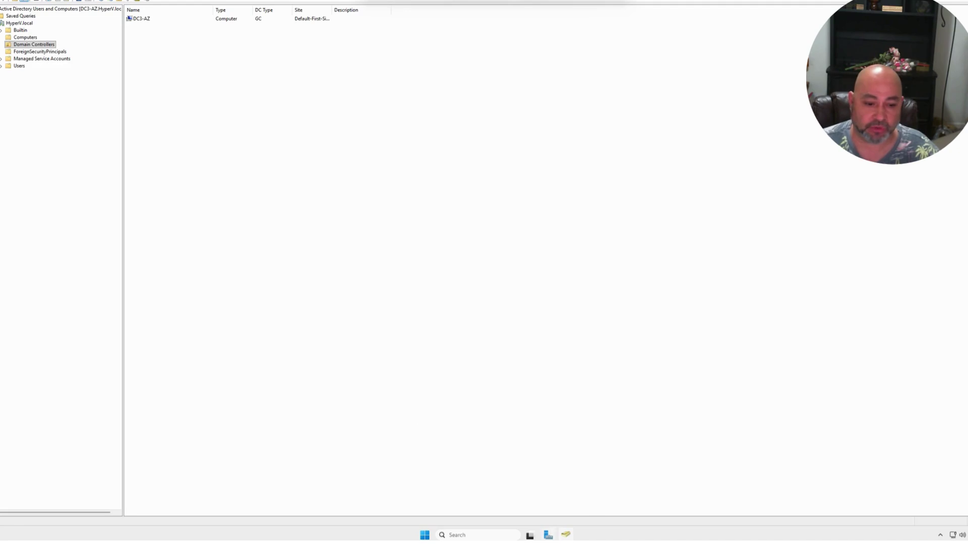
pyautogui.click(566, 535)
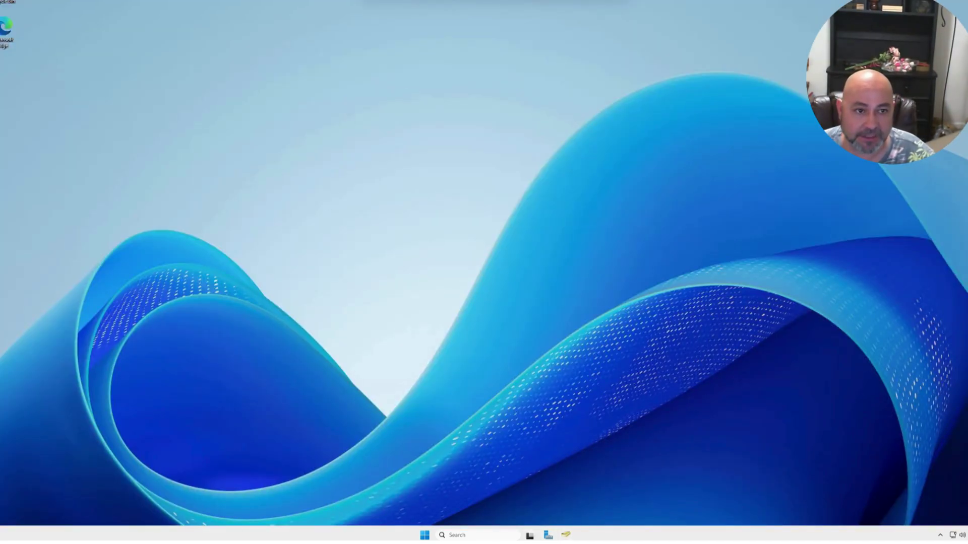
pyautogui.click(587, 1)
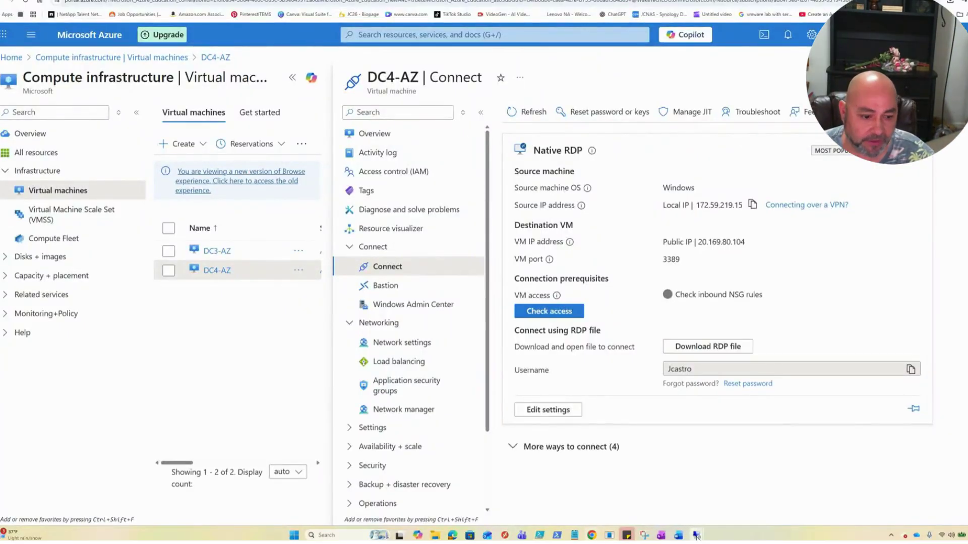
pyautogui.moveTo(697, 535)
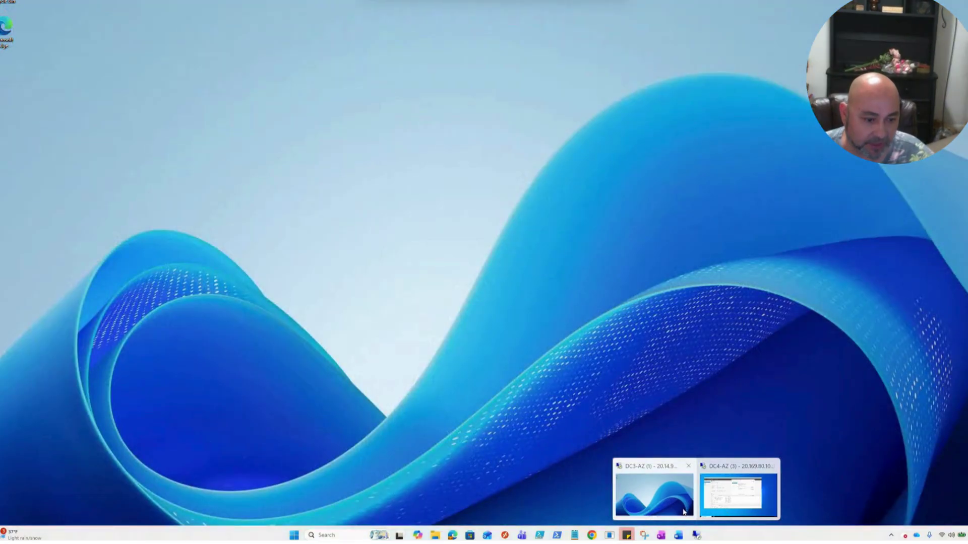
pyautogui.click(677, 510)
pyautogui.moveTo(572, 537)
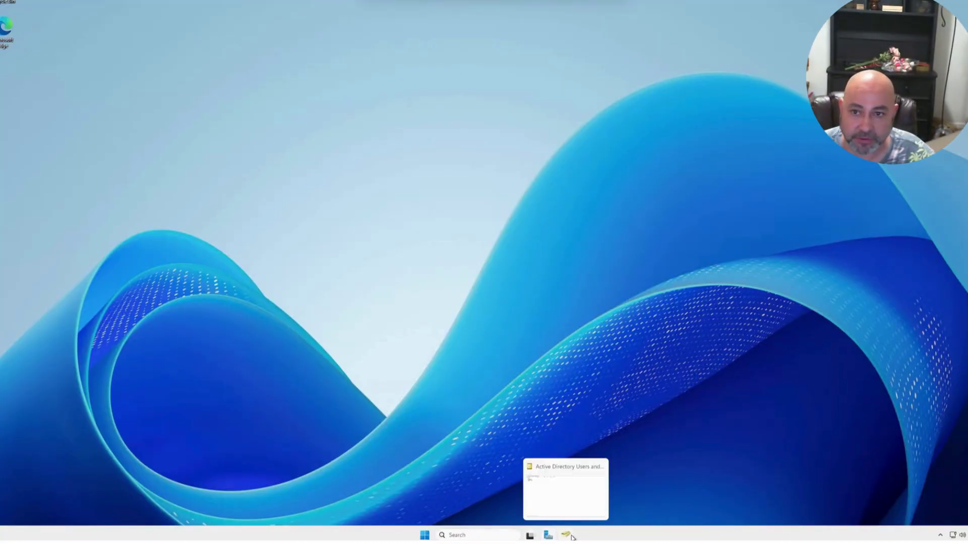
pyautogui.click(572, 505)
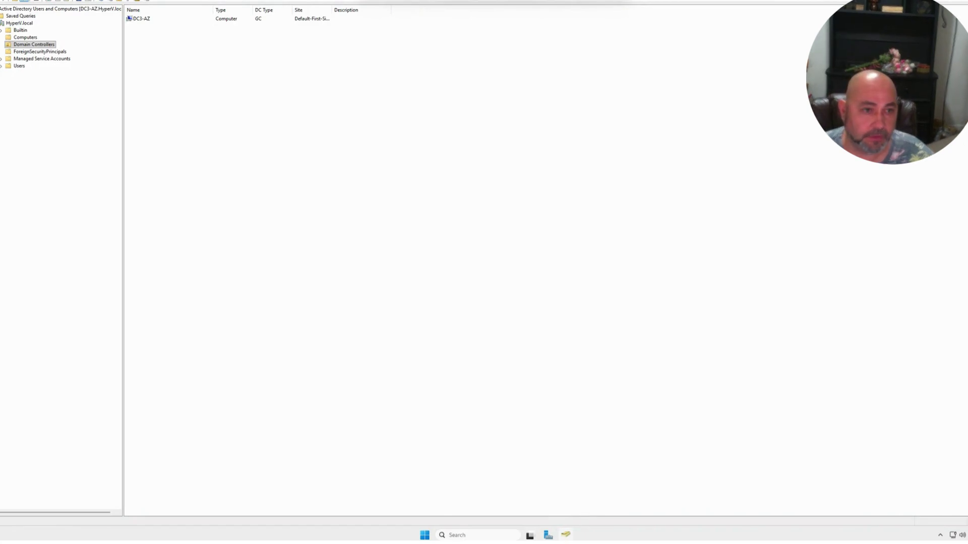
pyautogui.click(572, 1)
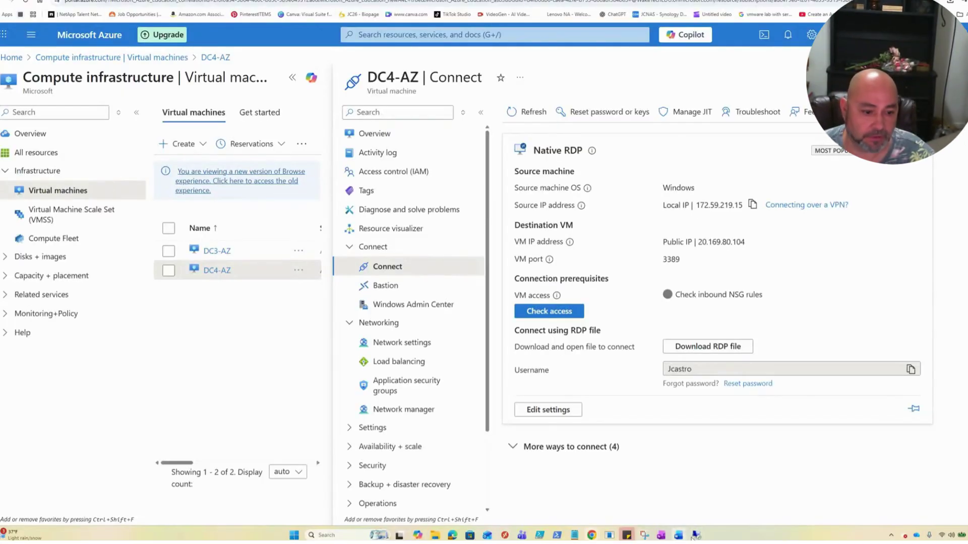
# - Switch to the DC4-AZ session and cancel the promotion wizard
pyautogui.moveTo(701, 537)
pyautogui.click(731, 501)
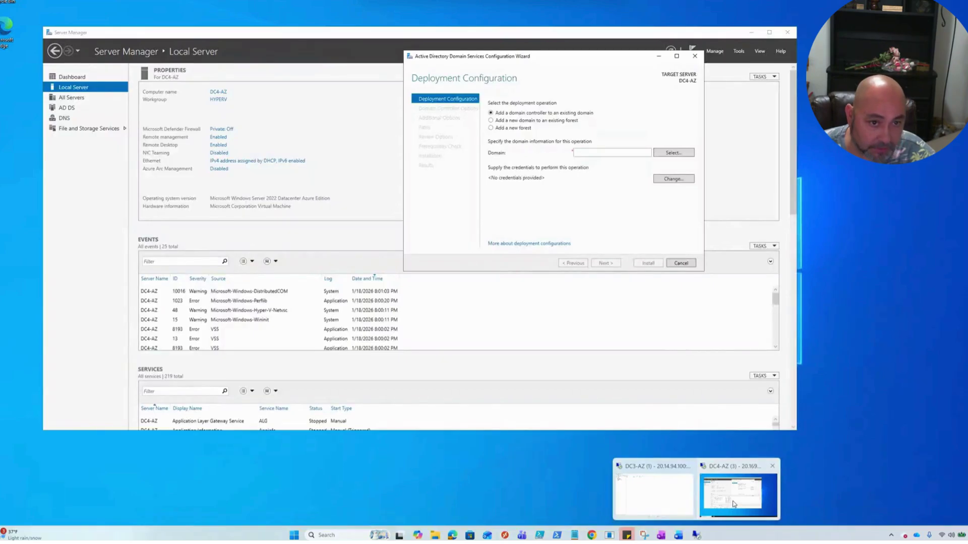
pyautogui.click(680, 262)
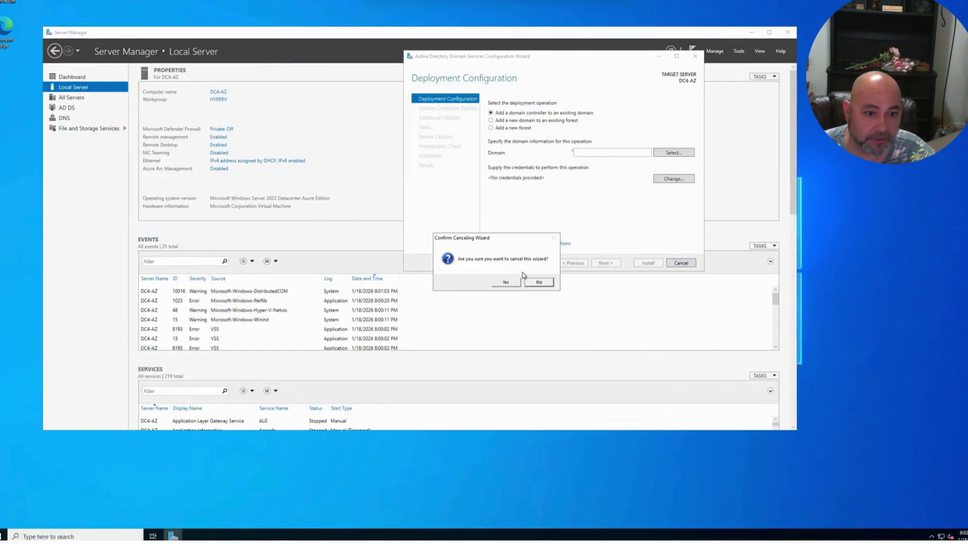
pyautogui.click(506, 283)
# - Launch Active Directory Users and Computers from Windows Administrative Tools and inspect the empty Saved Queries folder
pyautogui.click(738, 51)
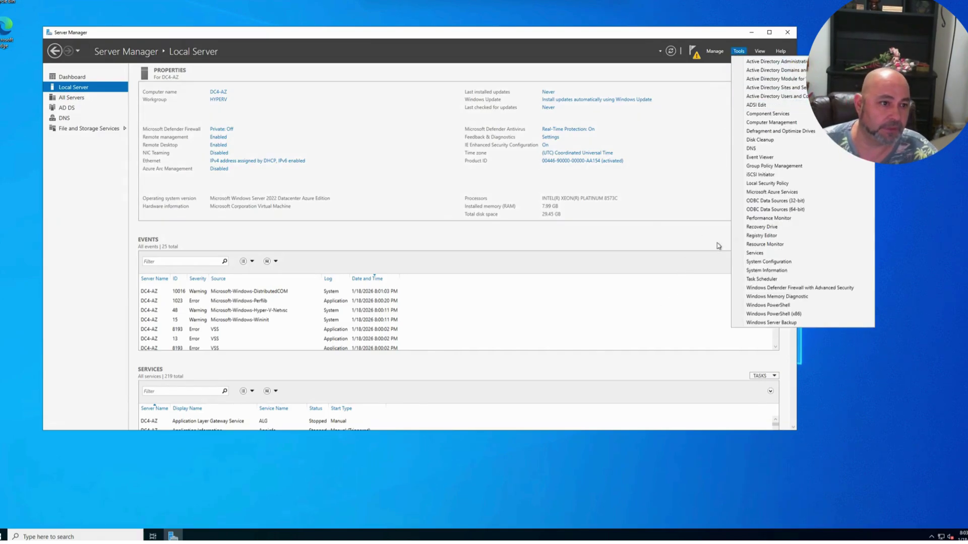
pyautogui.click(282, 516)
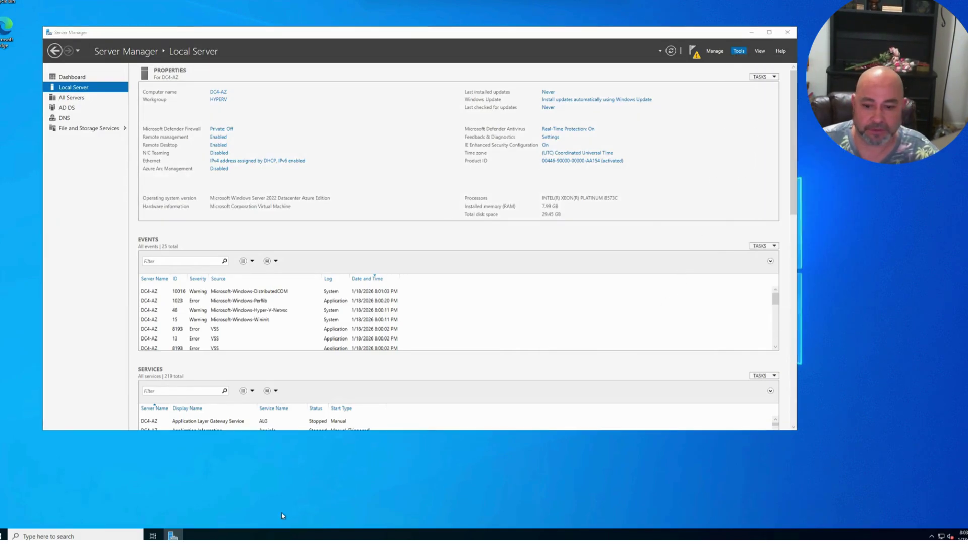
pyautogui.click(2, 536)
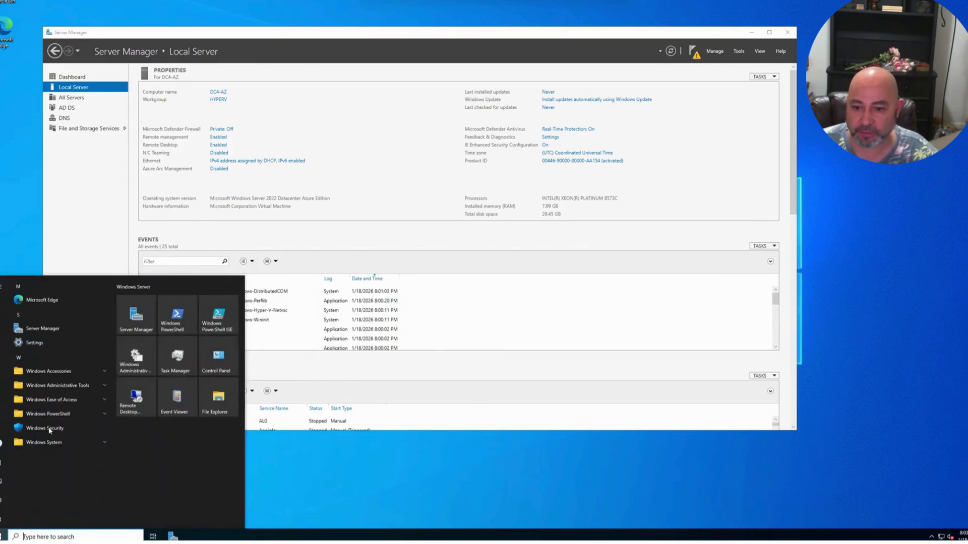
pyautogui.click(66, 385)
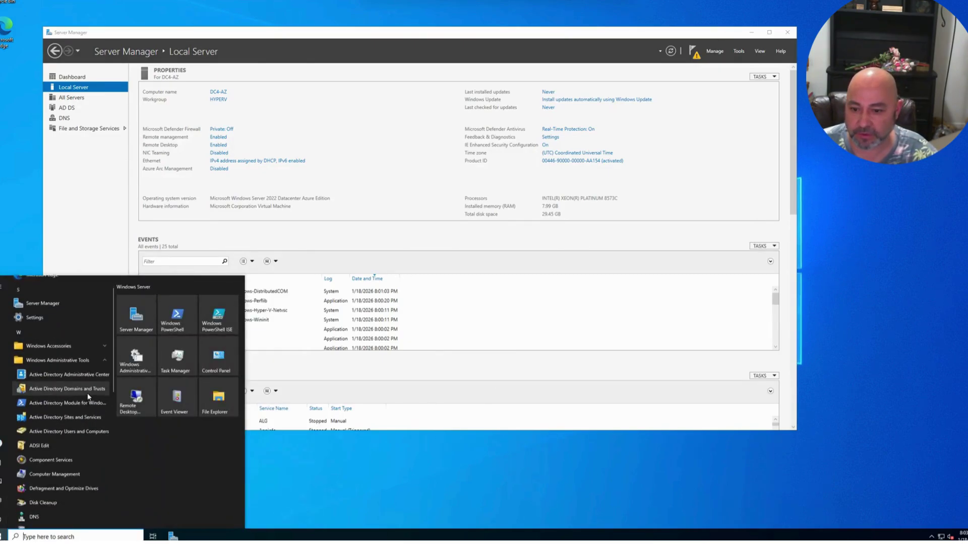
pyautogui.click(68, 419)
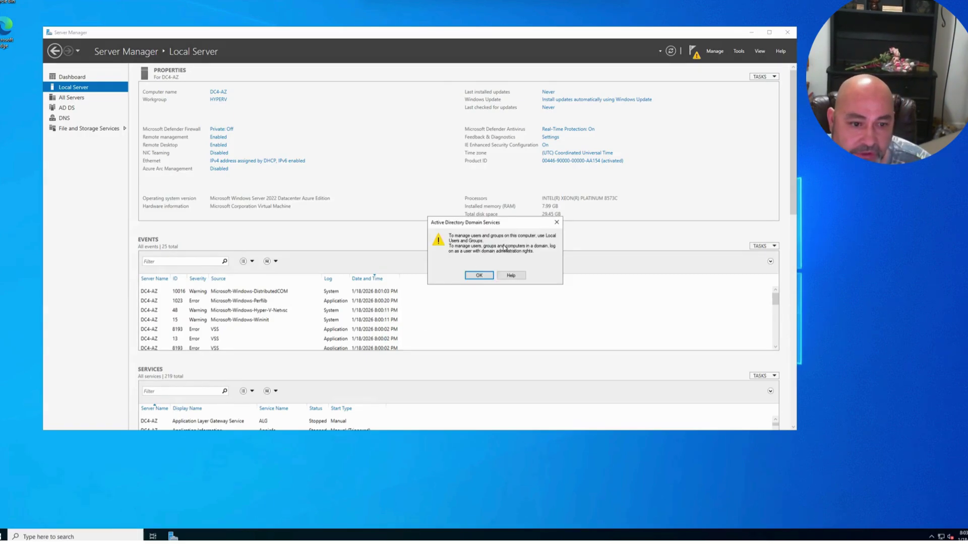
pyautogui.click(482, 275)
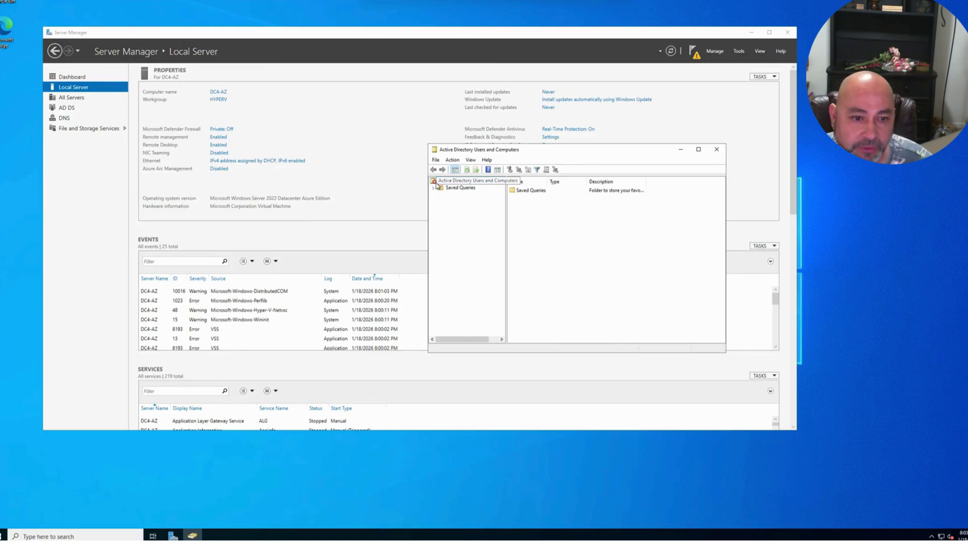
pyautogui.click(456, 189)
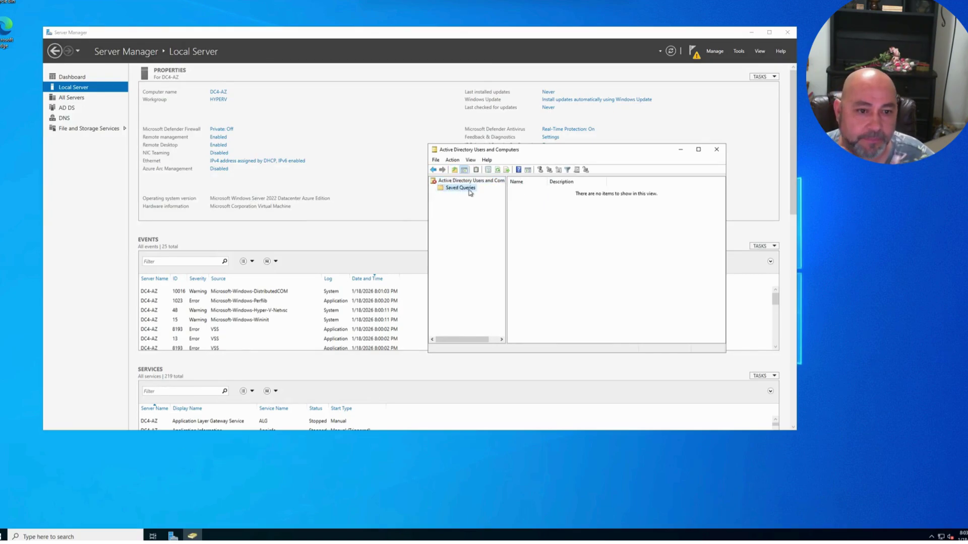
# - Cancel and relaunch the domain controller promotion wizard from the Server Manager notifications
pyautogui.click(665, 59)
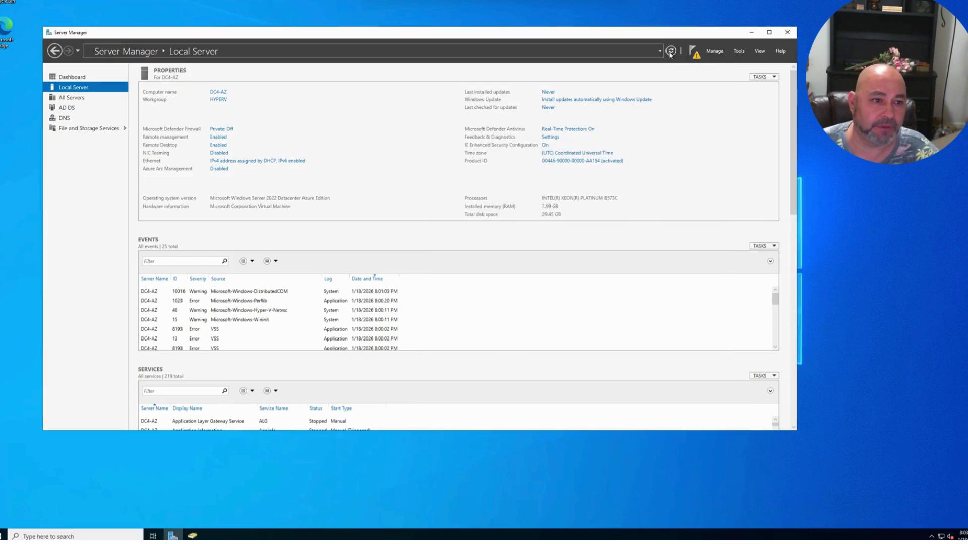
pyautogui.click(693, 51)
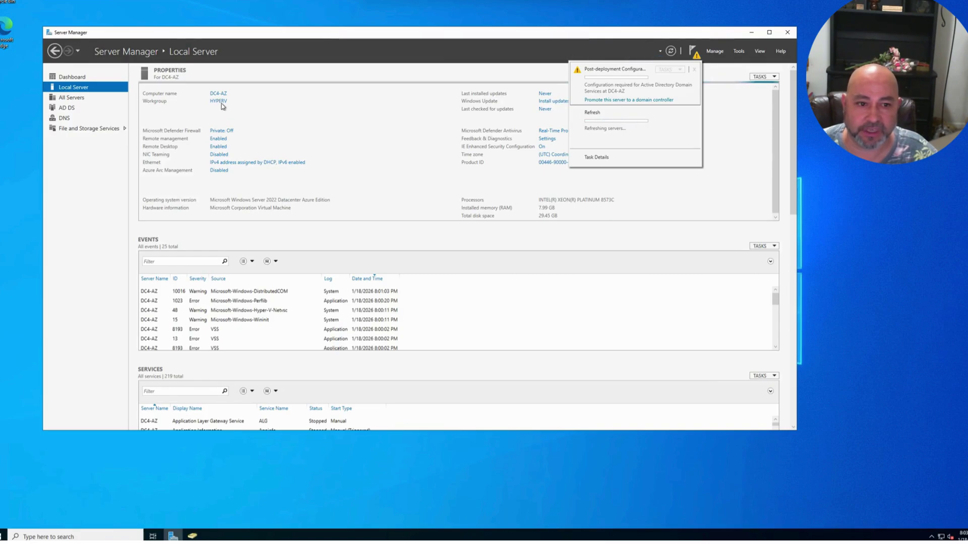
pyautogui.click(622, 100)
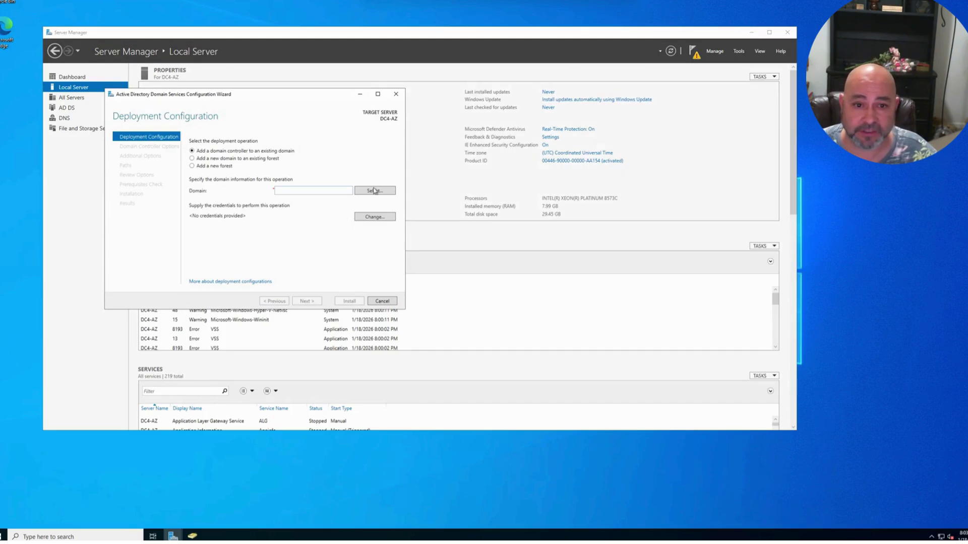
pyautogui.click(396, 94)
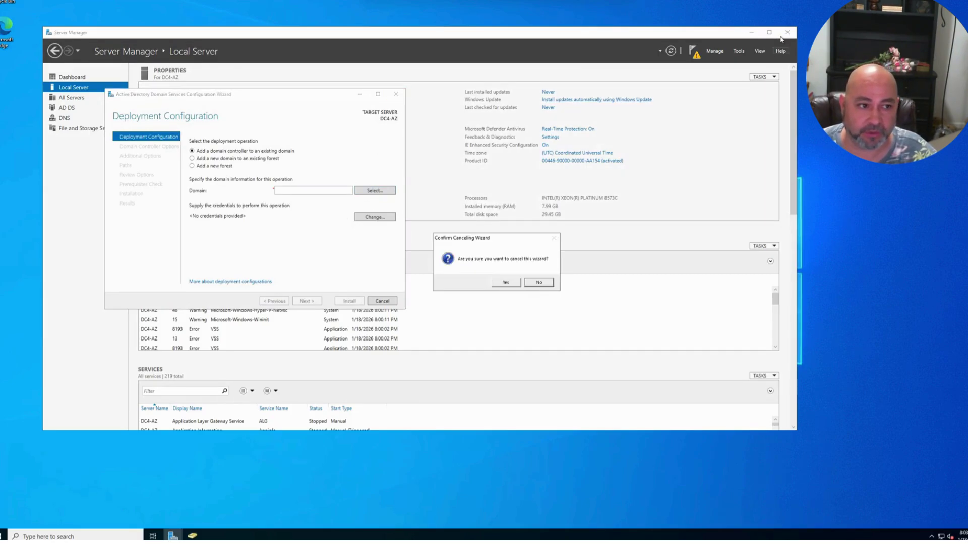
pyautogui.click(506, 282)
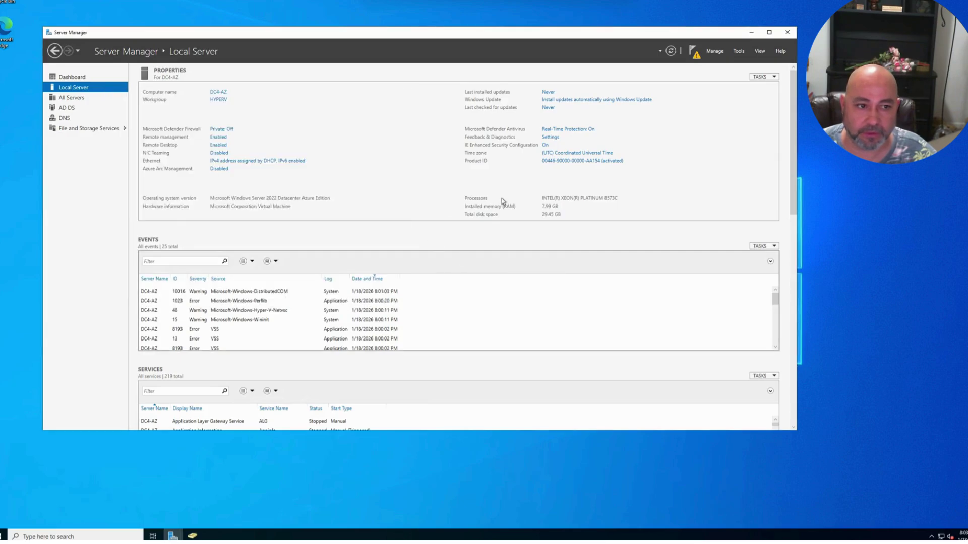
pyautogui.click(694, 53)
pyautogui.click(640, 100)
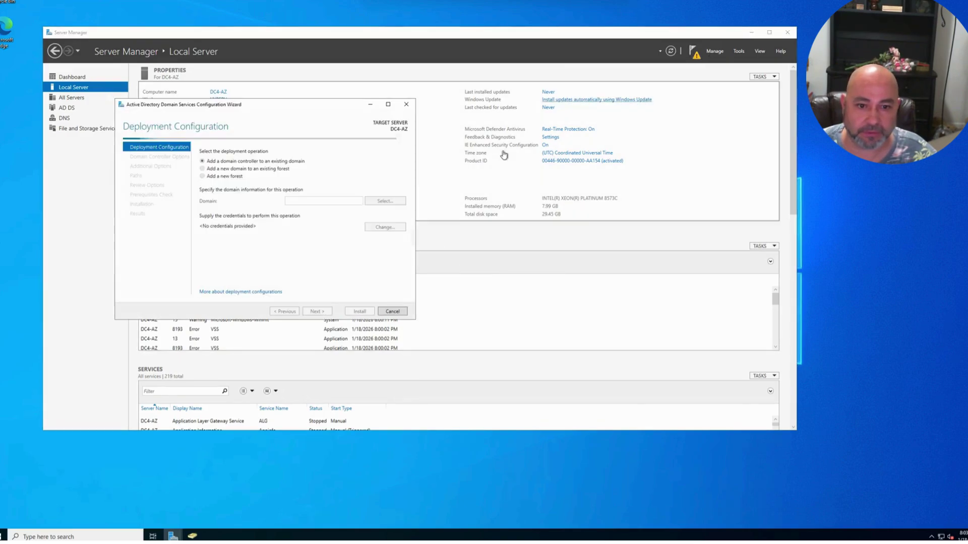
# - Provide the HyperV.local administrator account and its password as deployment credentials
pyautogui.click(380, 228)
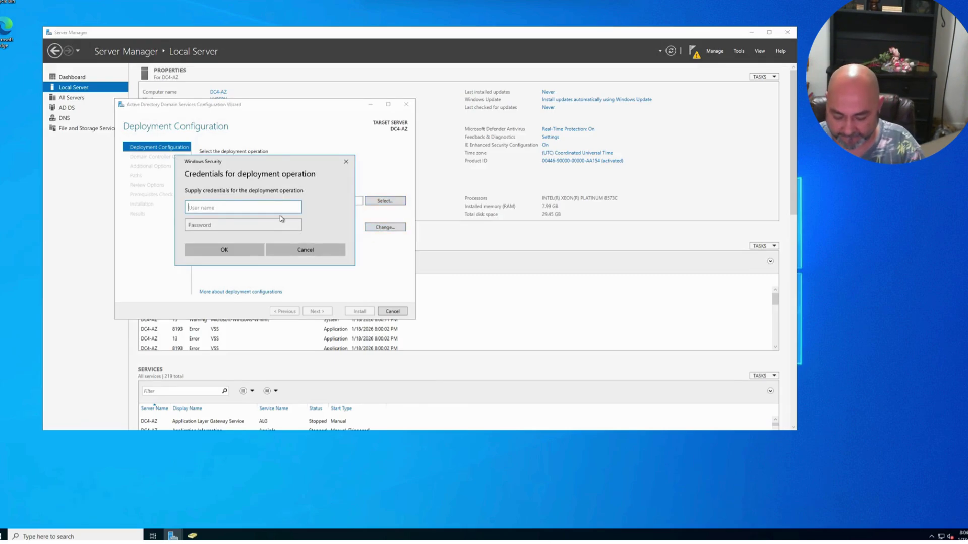
pyautogui.write('Admin')
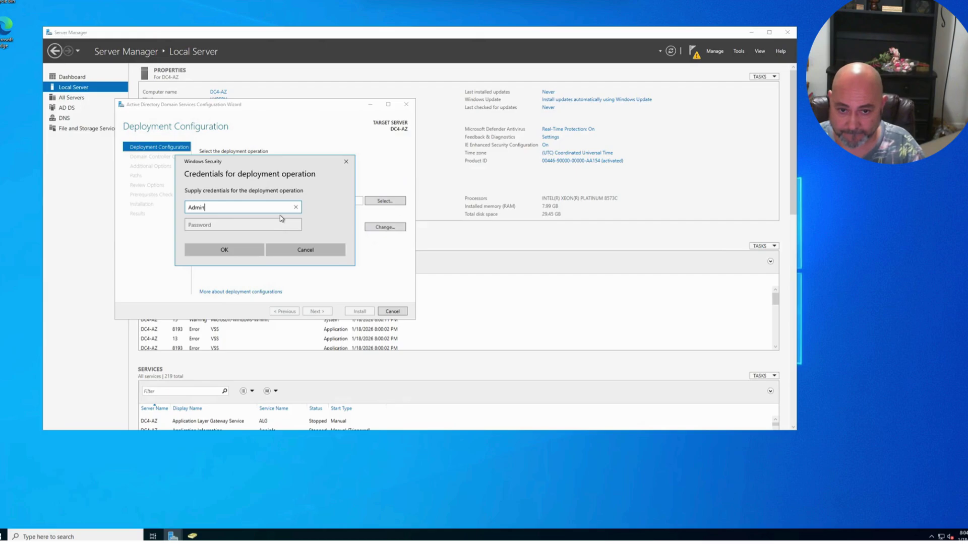
pyautogui.press('BackSpace')
pyautogui.press('BackSpace')
pyautogui.press('BackSpace')
pyautogui.press('BackSpace')
pyautogui.press('BackSpace')
pyautogui.write('Hyp')
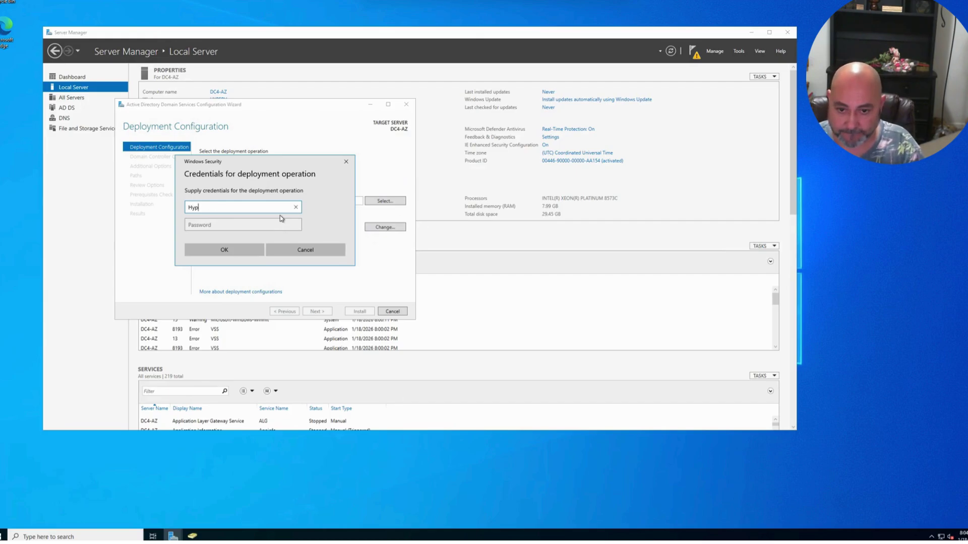
pyautogui.write('erv')
pyautogui.press('BackSpace')
pyautogui.press('BackSpace')
pyautogui.press('BackSpace')
pyautogui.write('er')
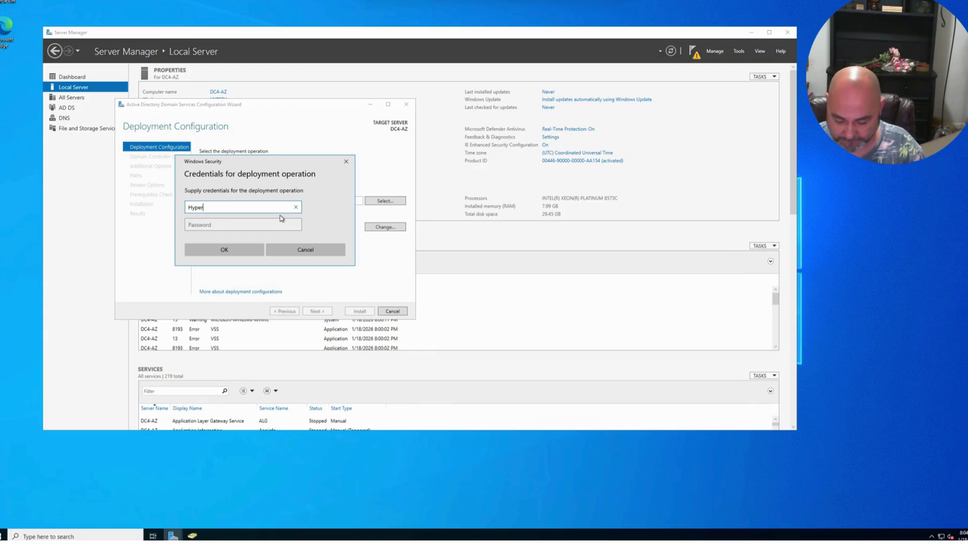
pyautogui.write('V.local')
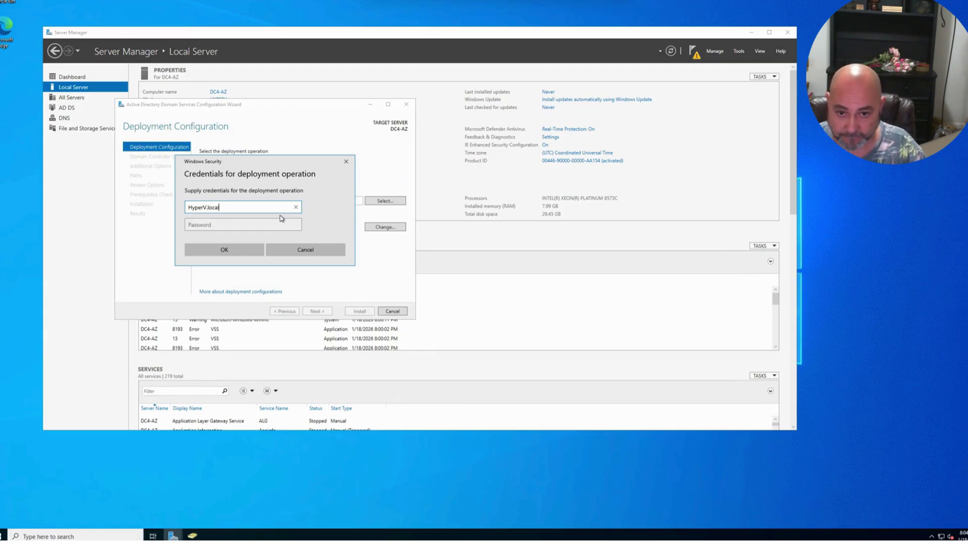
pyautogui.write('\\')
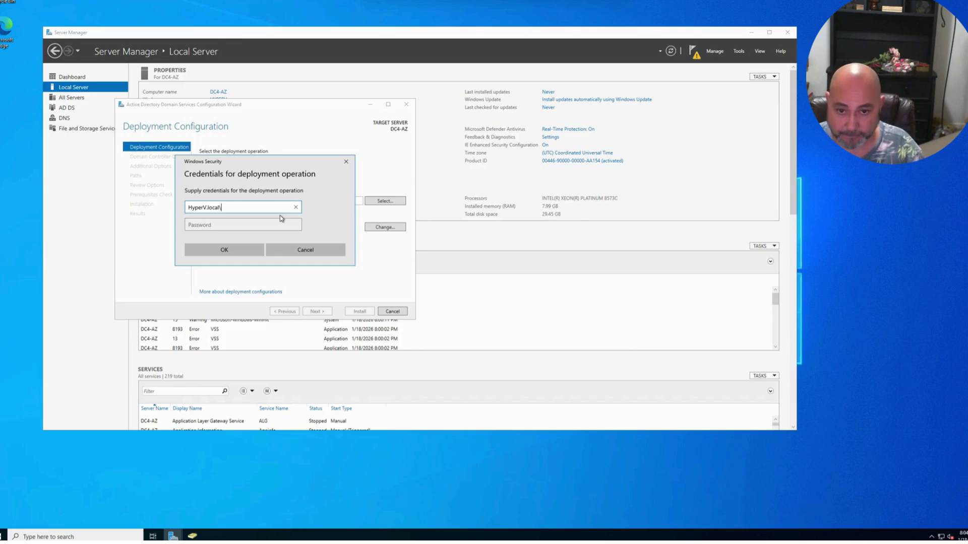
pyautogui.write('Admin26')
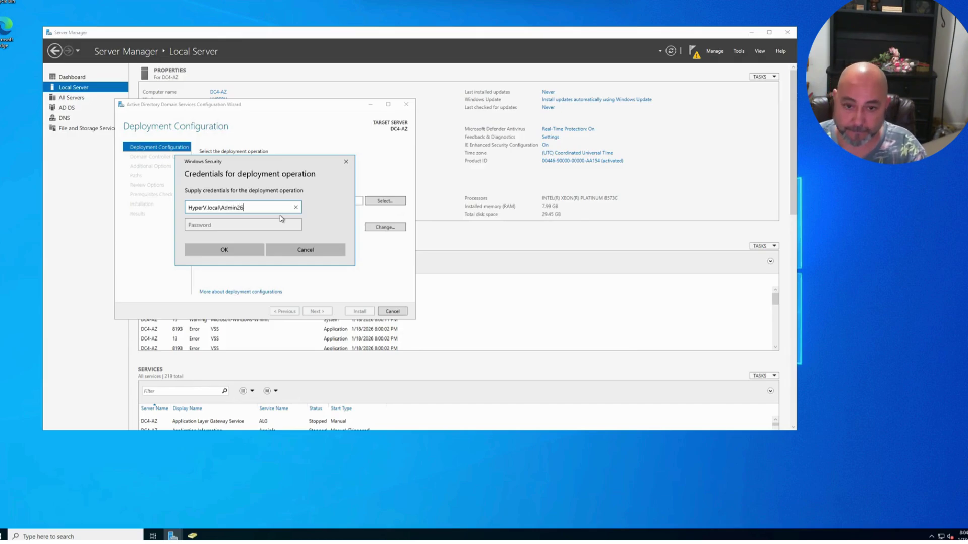
pyautogui.press('Tab')
pyautogui.write('*********')
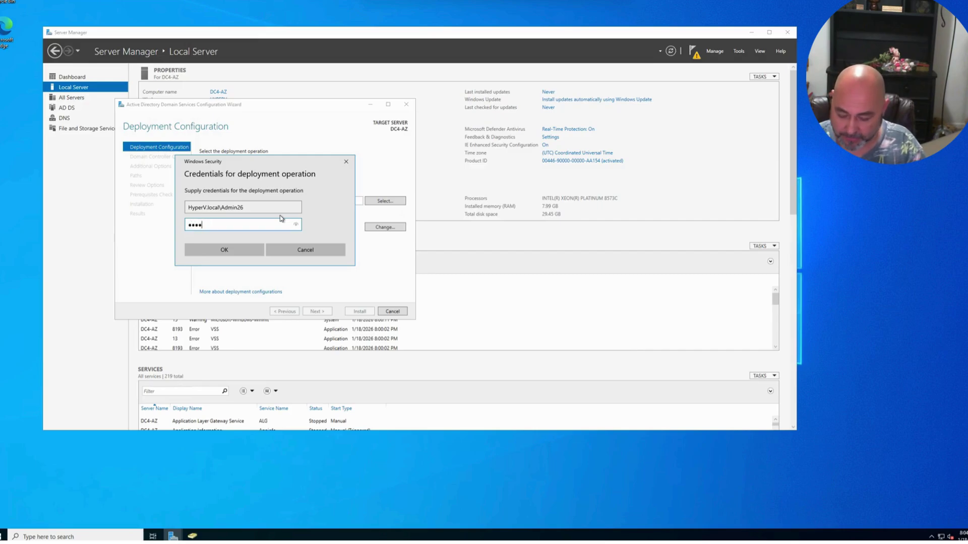
pyautogui.write('****')
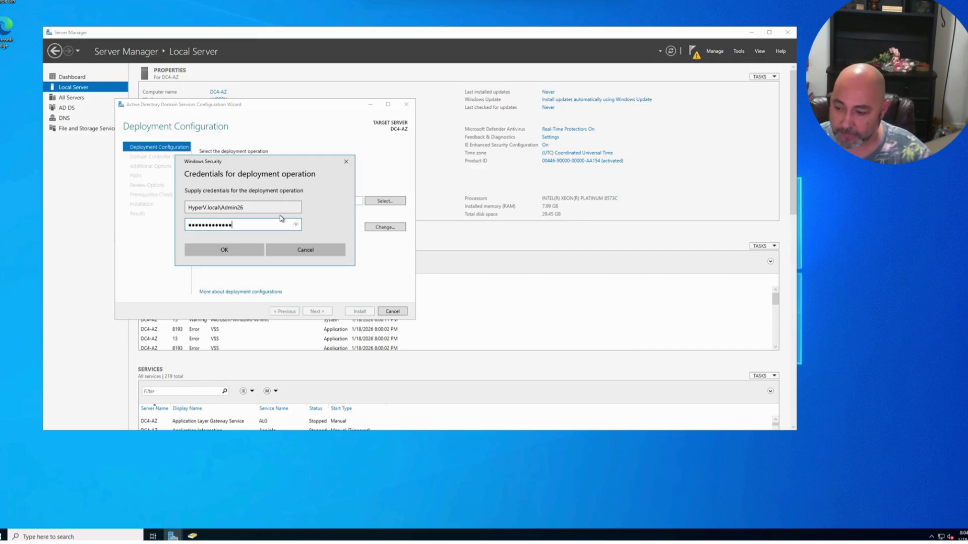
pyautogui.click(241, 254)
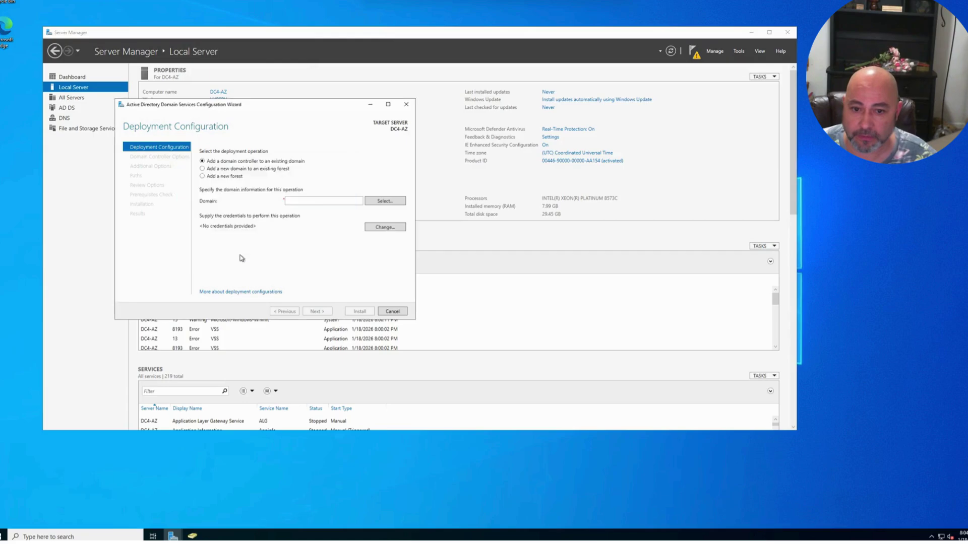
# - Enter the confirmation of the Directory Services Restore Mode password and continue
pyautogui.click(322, 311)
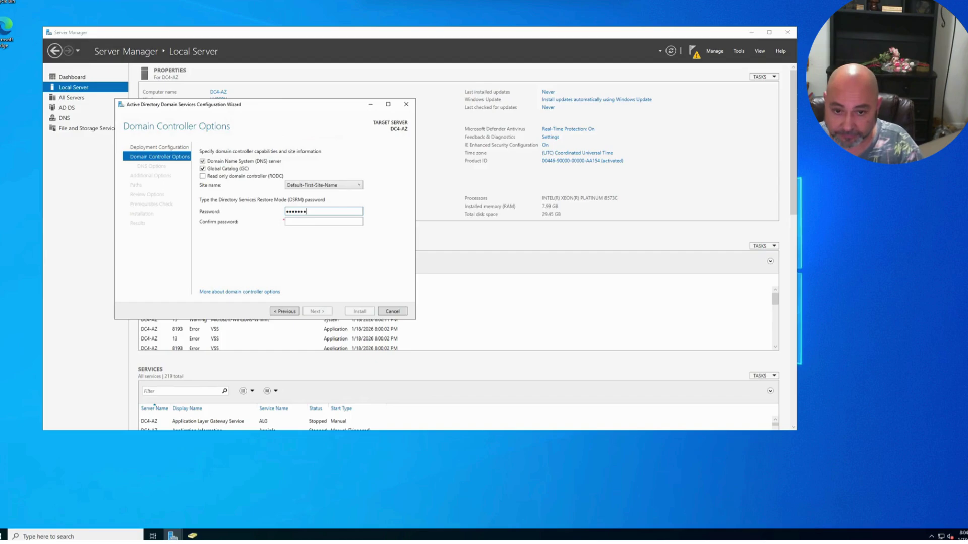
pyautogui.click(306, 222)
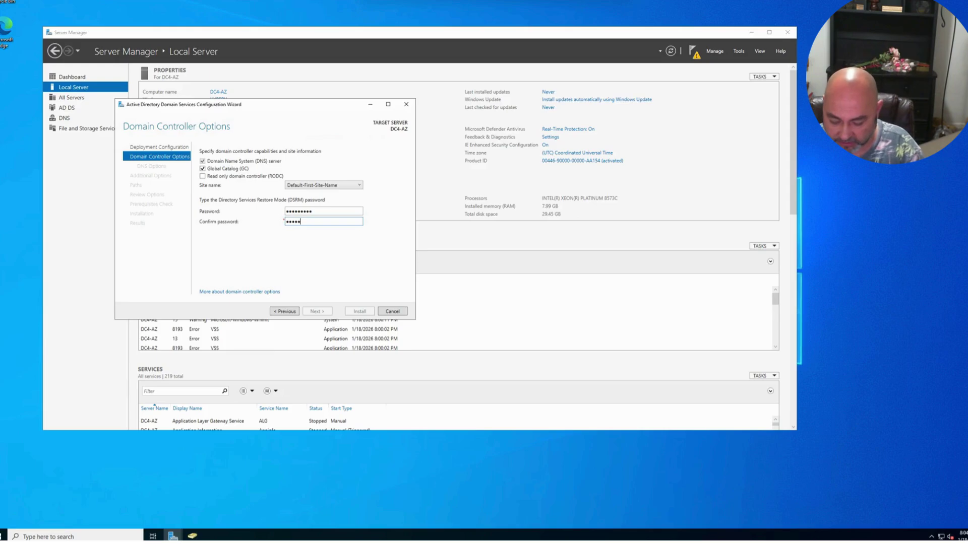
pyautogui.write('****')
pyautogui.click(317, 312)
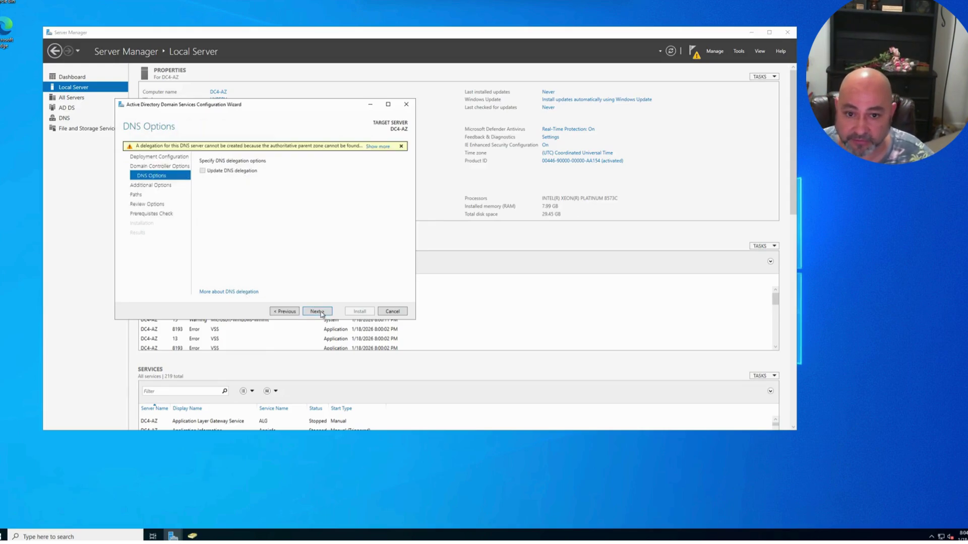
# - Leave install-from-media off, replicate from any domain controller, then return to domain controller options
pyautogui.click(323, 310)
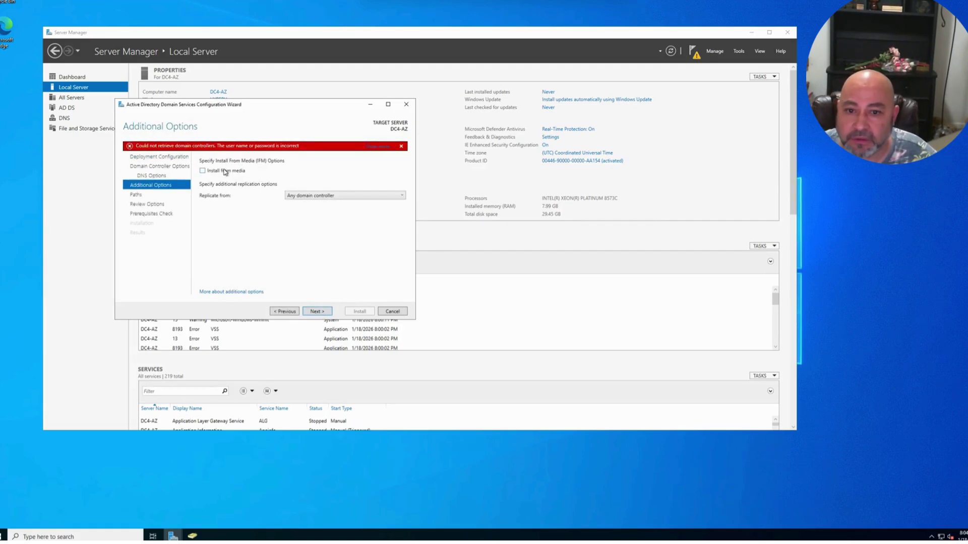
pyautogui.click(225, 171)
pyautogui.click(220, 174)
pyautogui.click(301, 197)
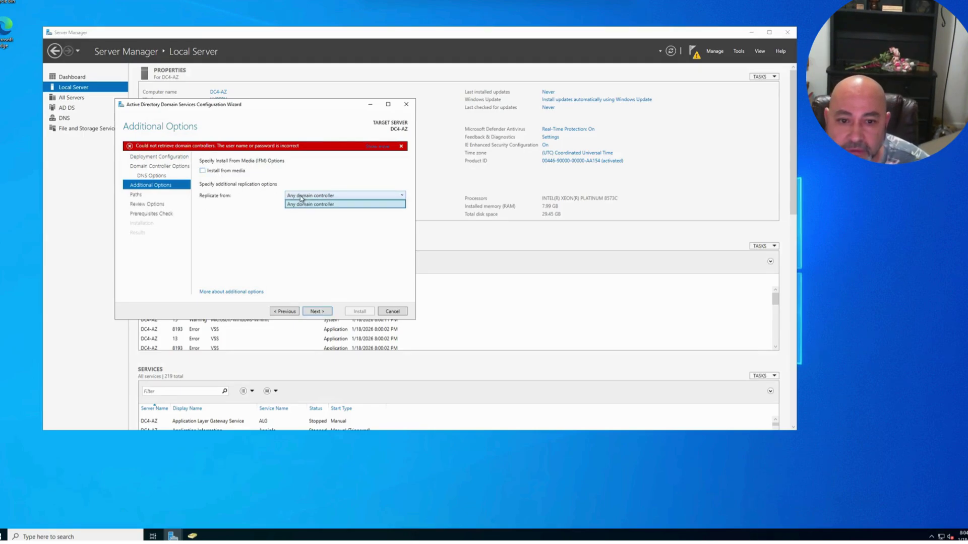
pyautogui.click(309, 205)
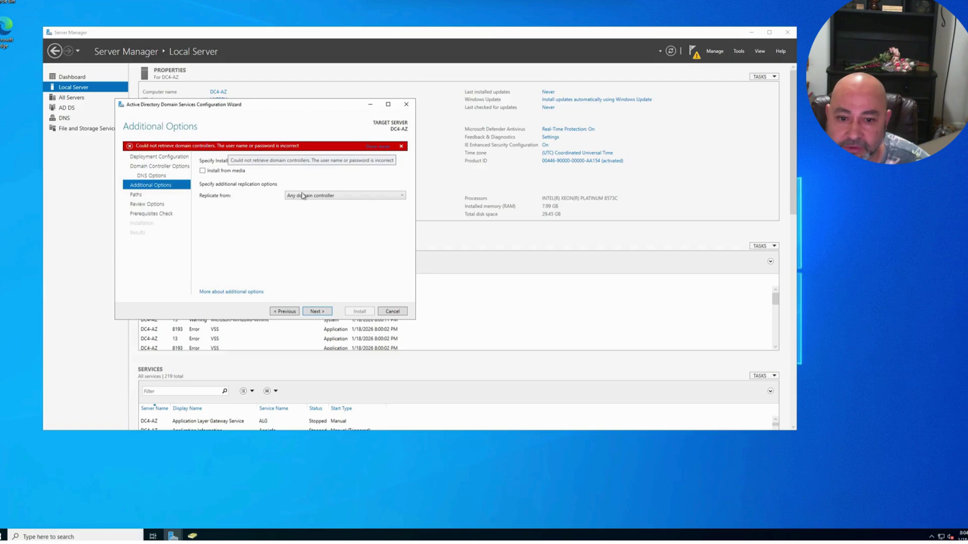
pyautogui.click(287, 312)
pyautogui.click(287, 312)
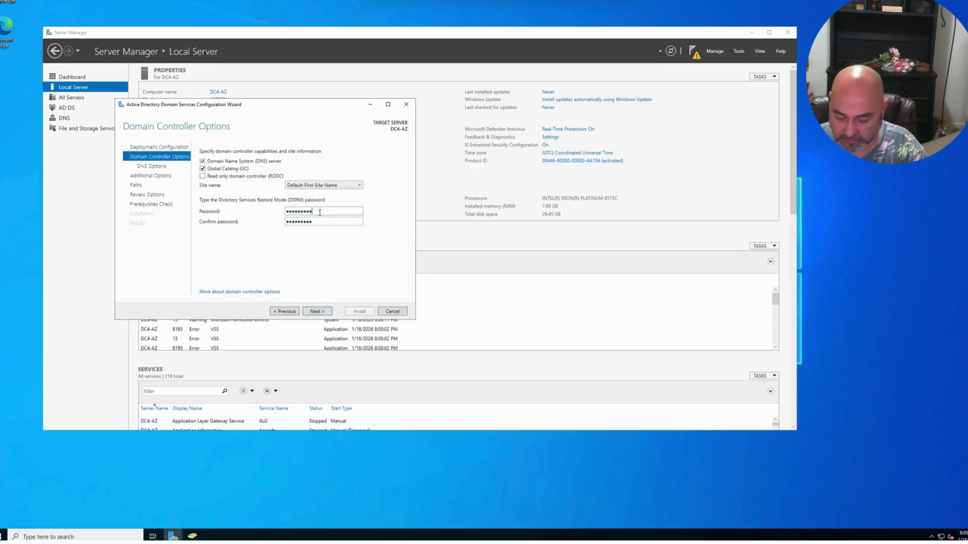
# - Re-enter the DSRM password and advance through DNS, Additional Options, Paths and Review to Prerequisites Check
pyautogui.write('•')
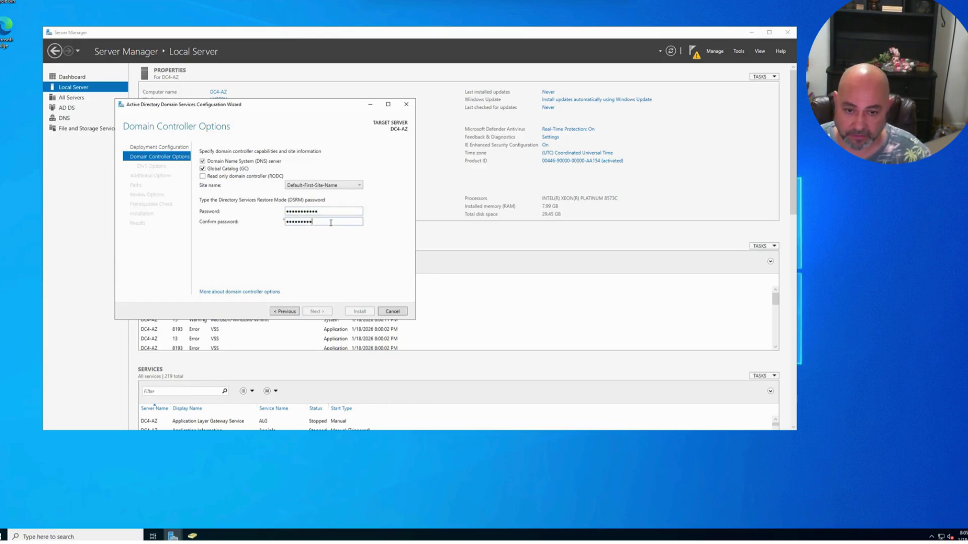
pyautogui.write('••')
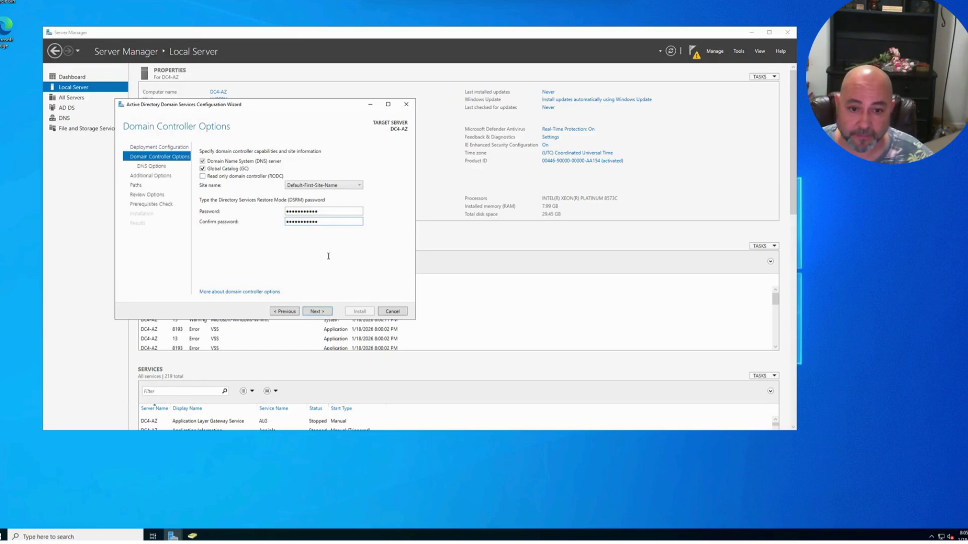
pyautogui.click(317, 312)
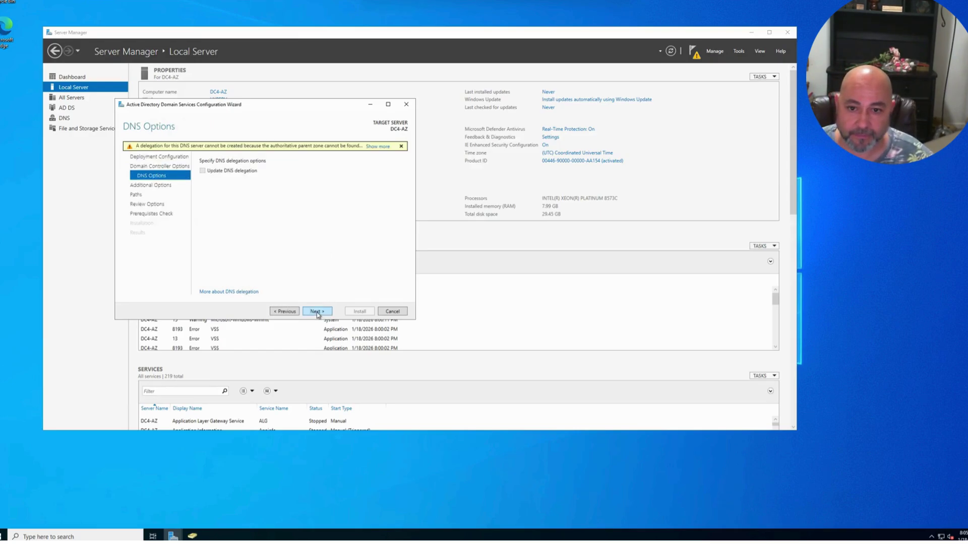
pyautogui.click(317, 312)
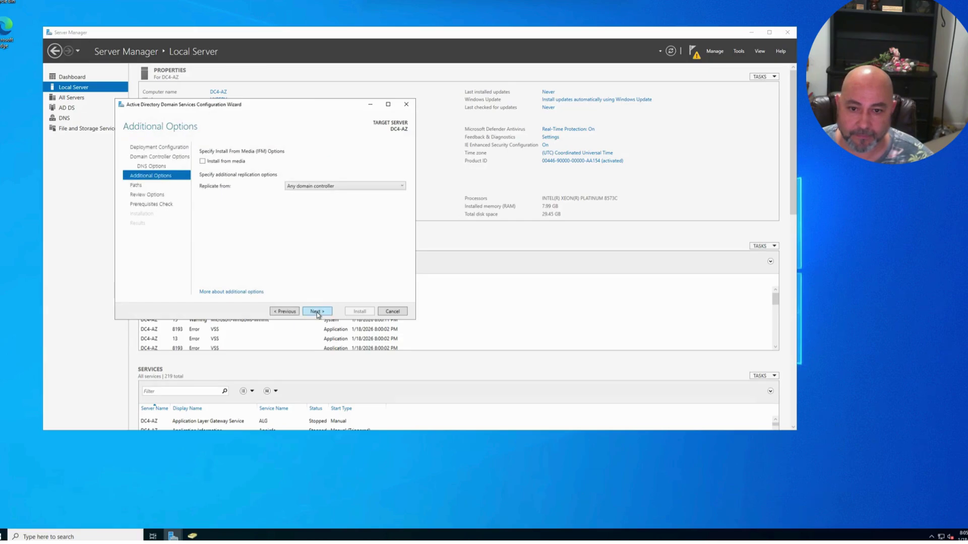
pyautogui.click(317, 312)
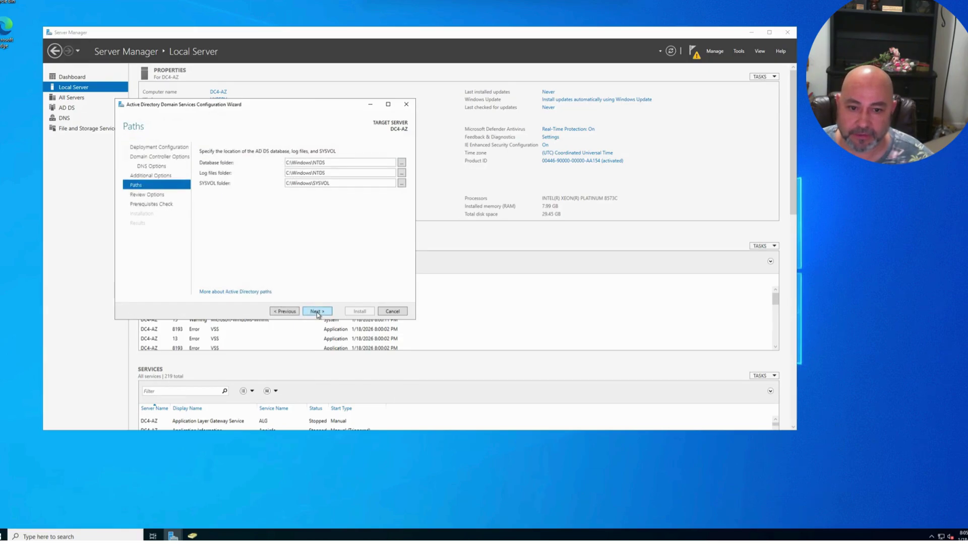
pyautogui.click(318, 312)
pyautogui.click(318, 312)
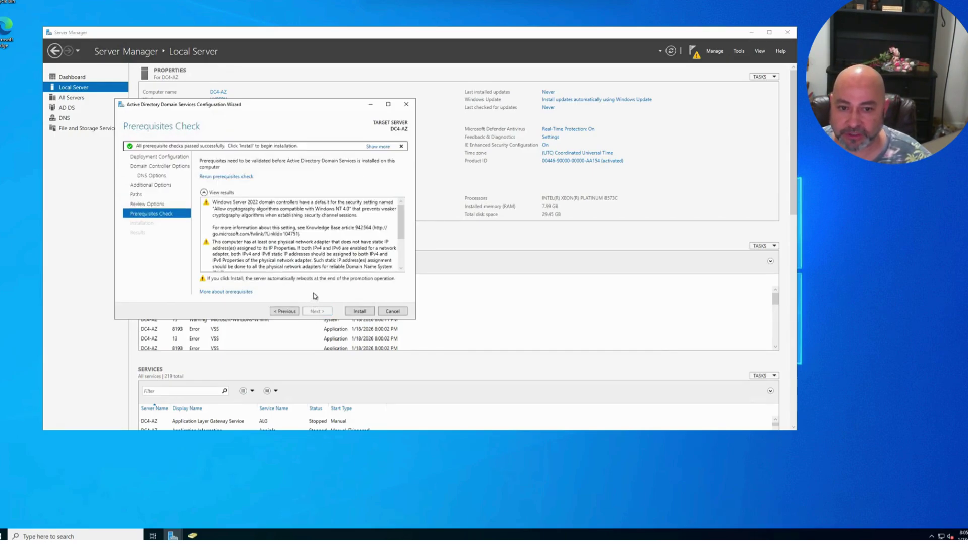
# - Install DC4-AZ as a domain controller and read the forest functional level failure in Results
pyautogui.scroll(-3, 363, 229)
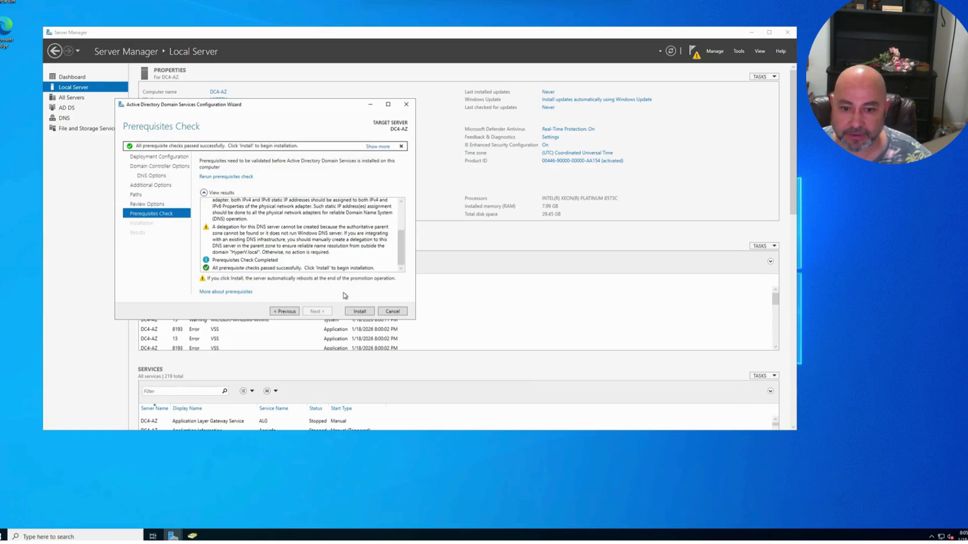
pyautogui.click(360, 312)
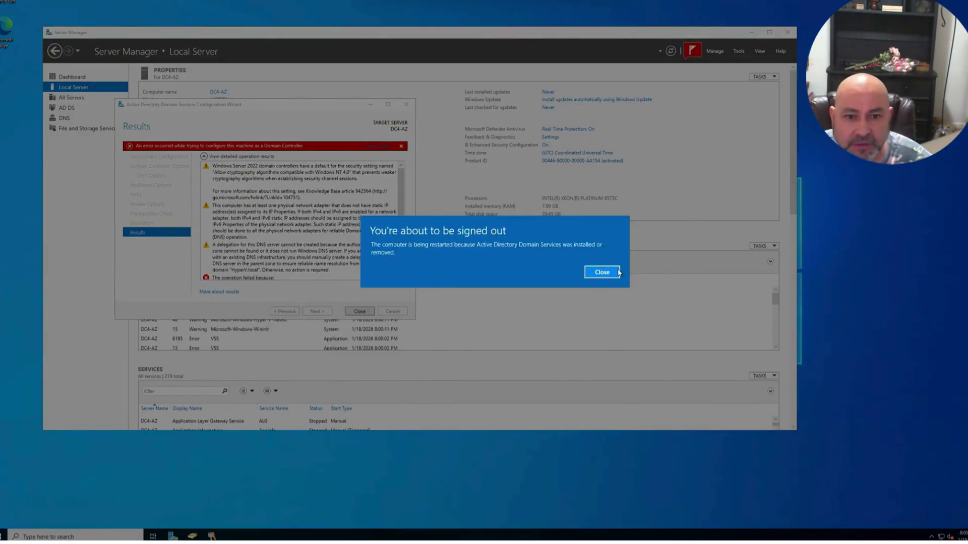
pyautogui.click(617, 272)
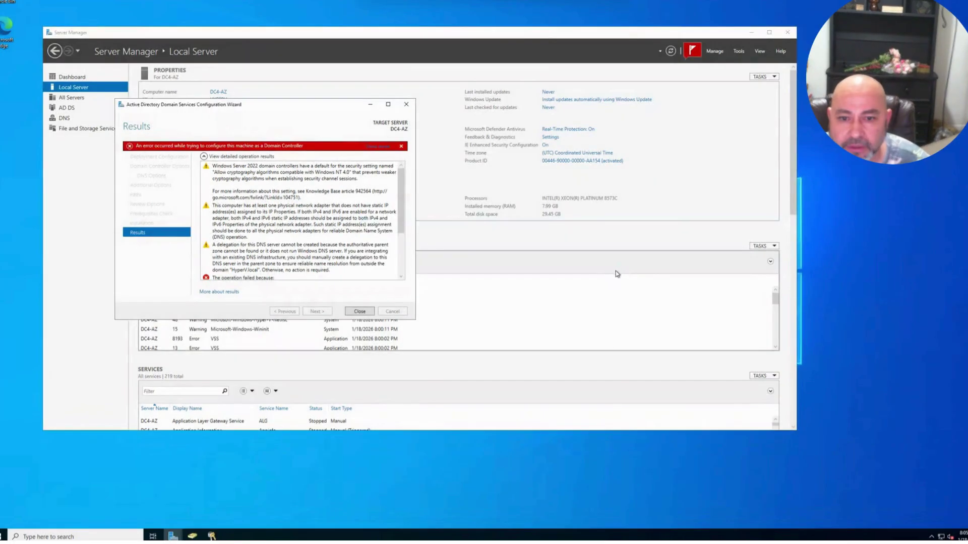
pyautogui.scroll(-3, 286, 265)
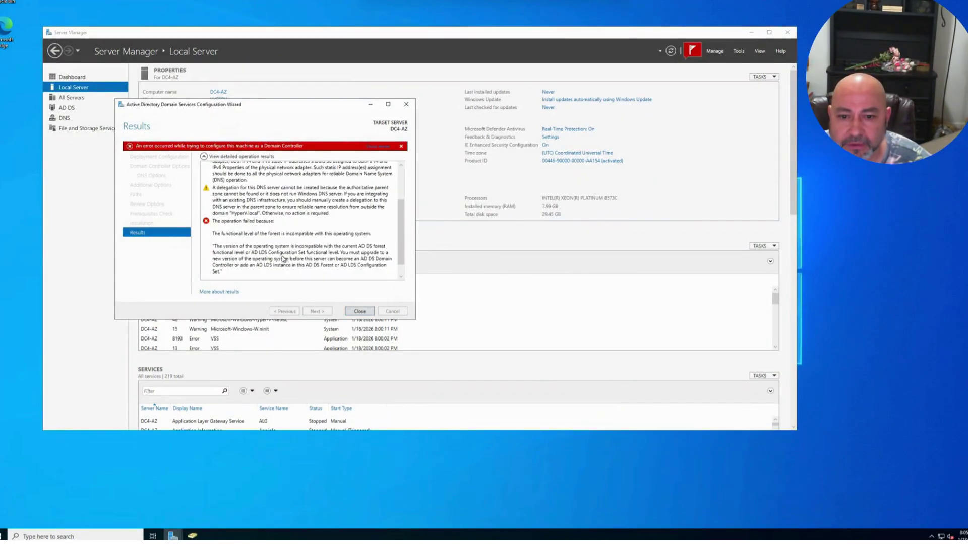
pyautogui.click(245, 244)
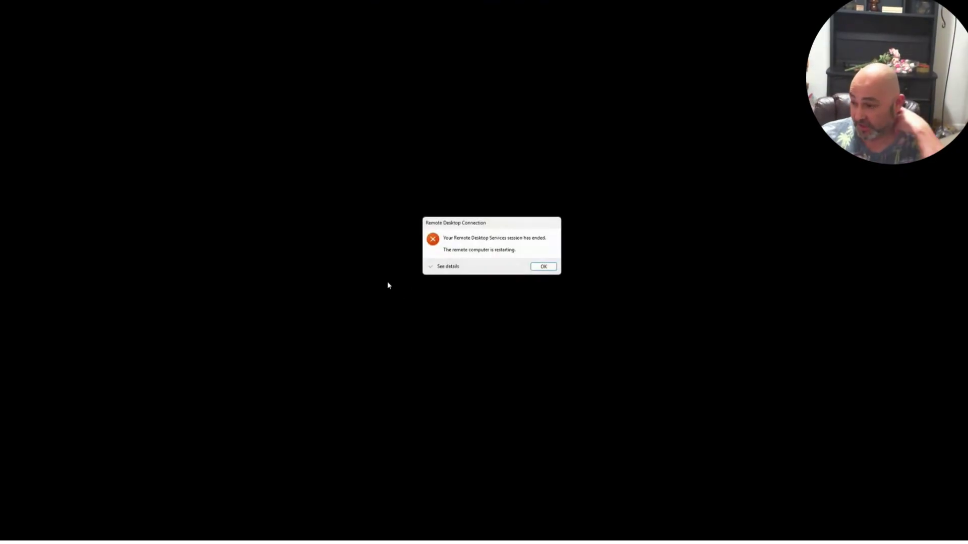
# - Acknowledge the ended Remote Desktop session and close the DC4-AZ Connect blade
pyautogui.click(533, 266)
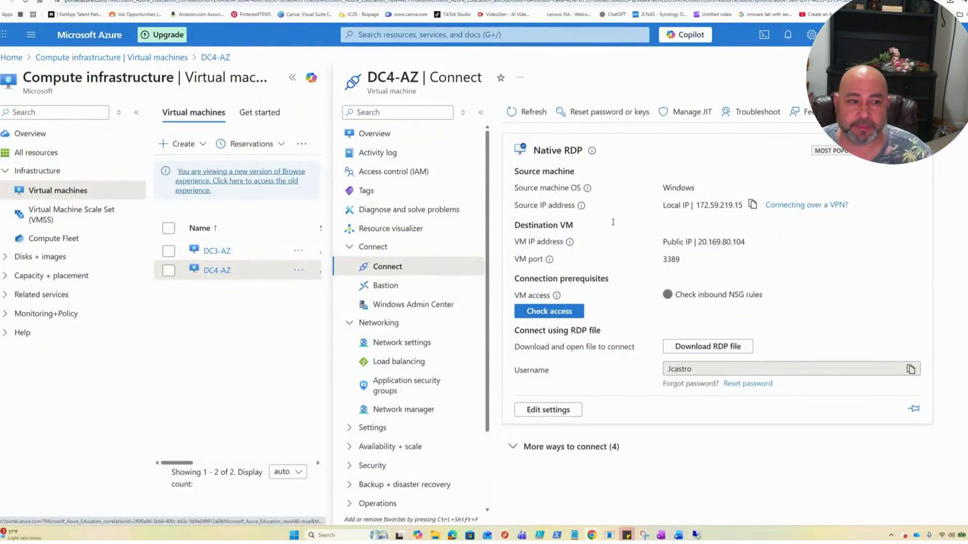
pyautogui.click(112, 57)
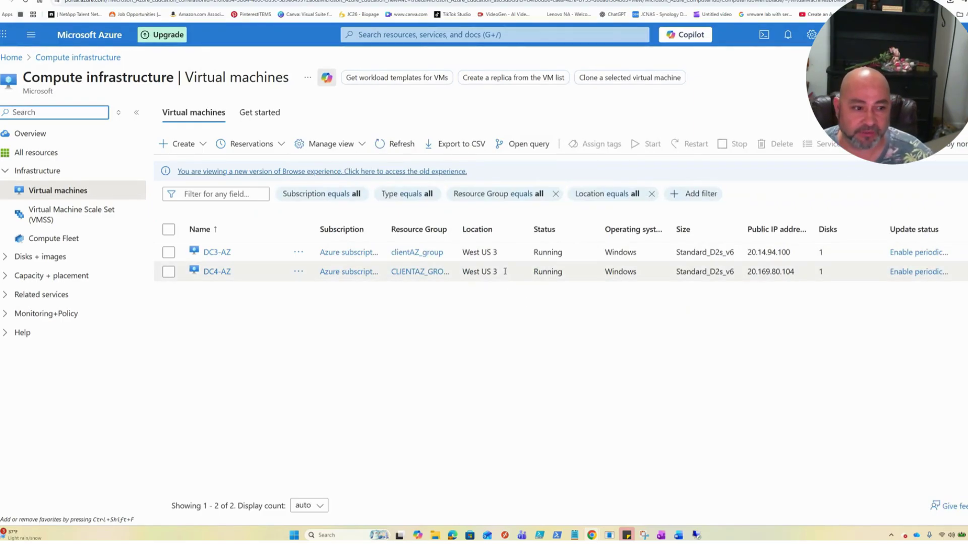
pyautogui.hotkey('ctrl', '/')
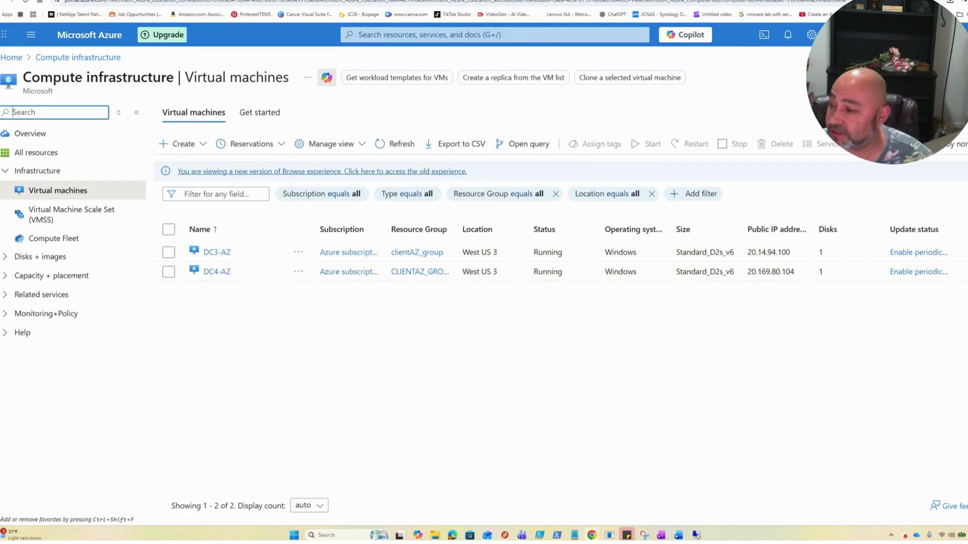